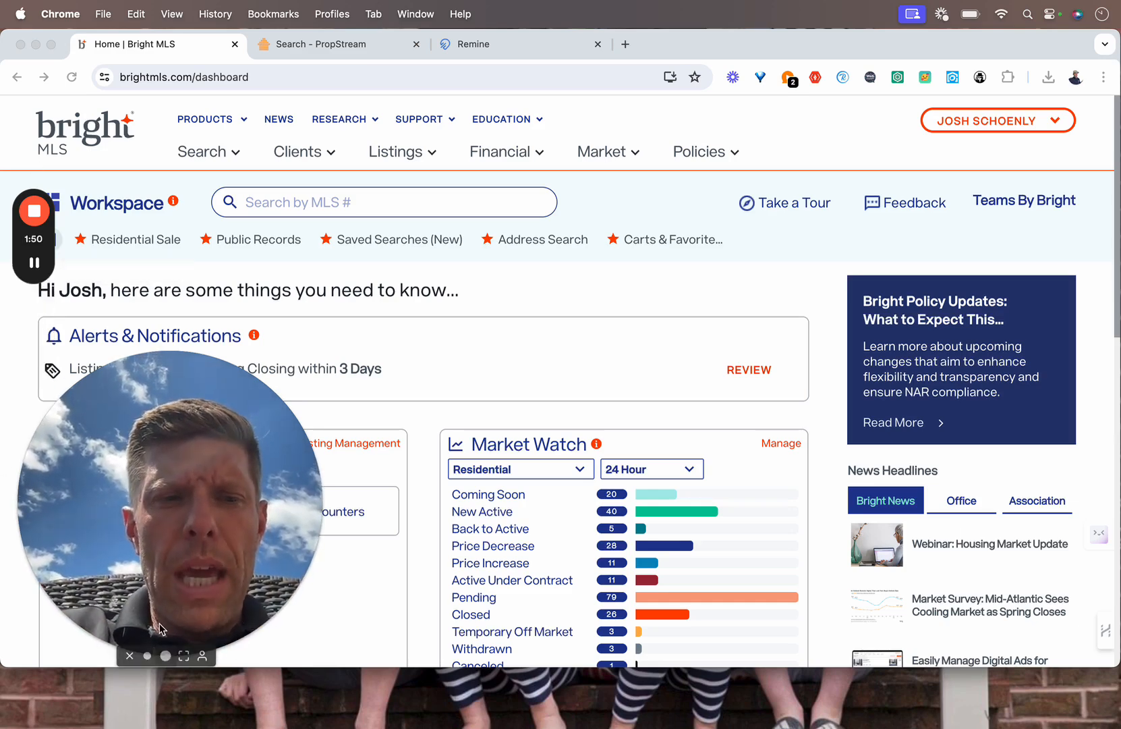
Step: Start a Residential Sale search with Carlisle PA as the postal city
click(147, 655)
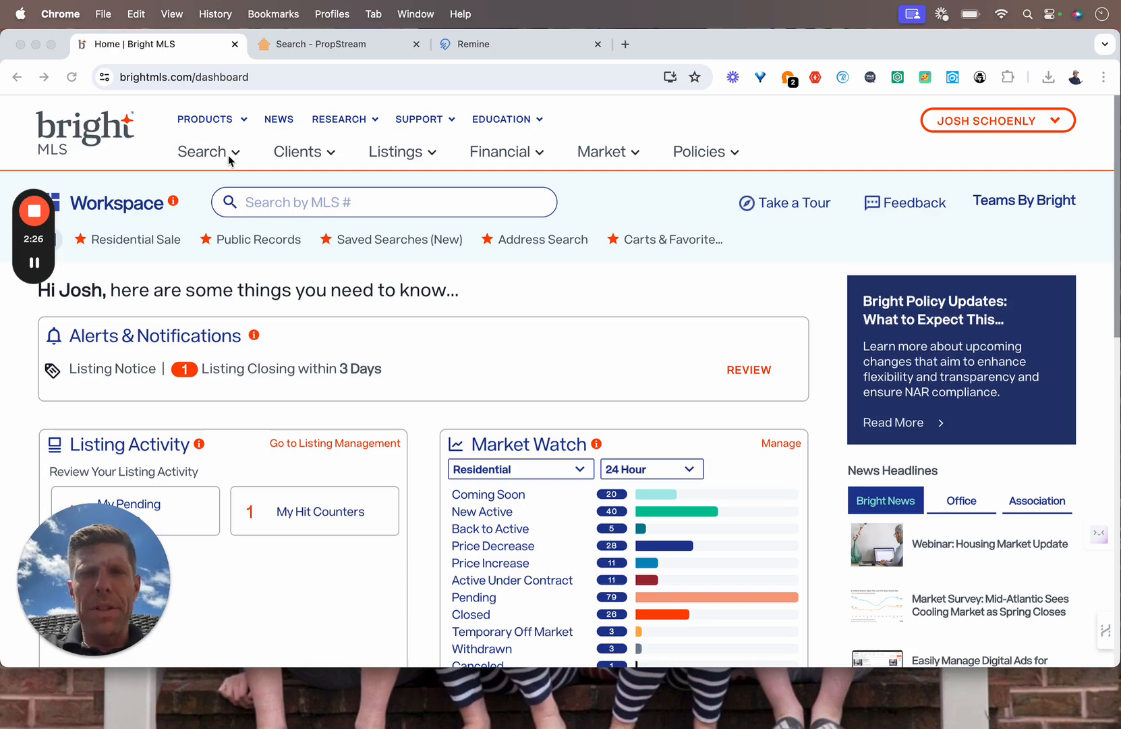
click(230, 161)
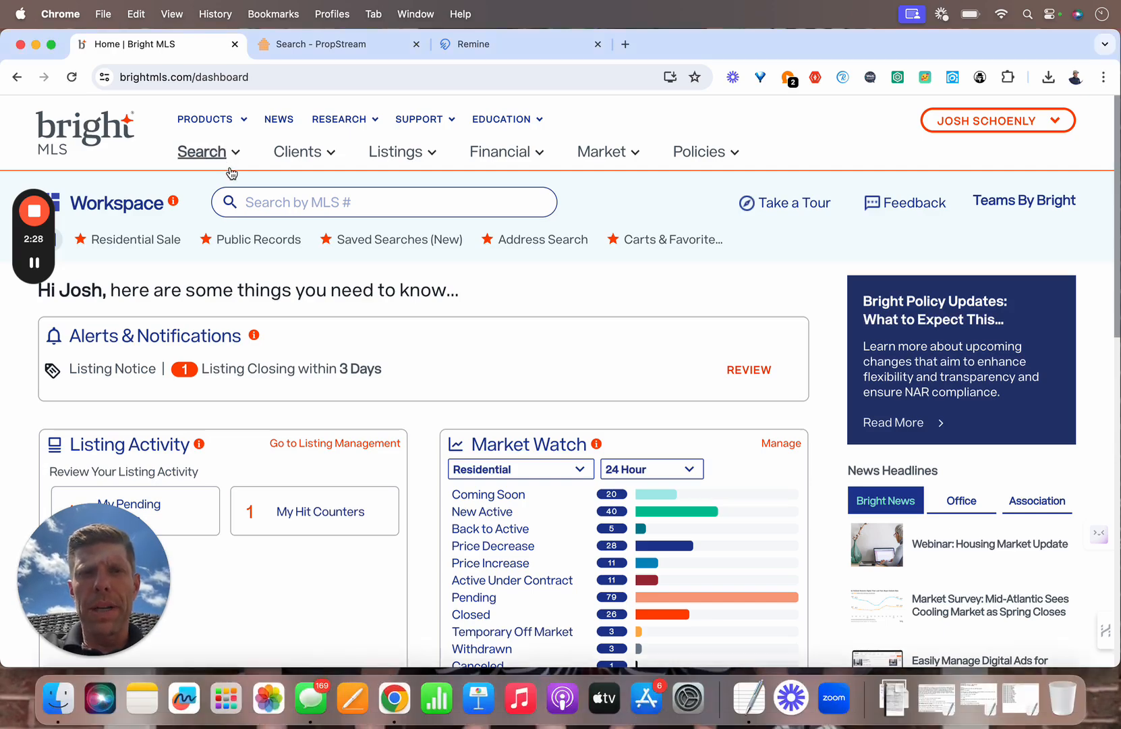
click(229, 157)
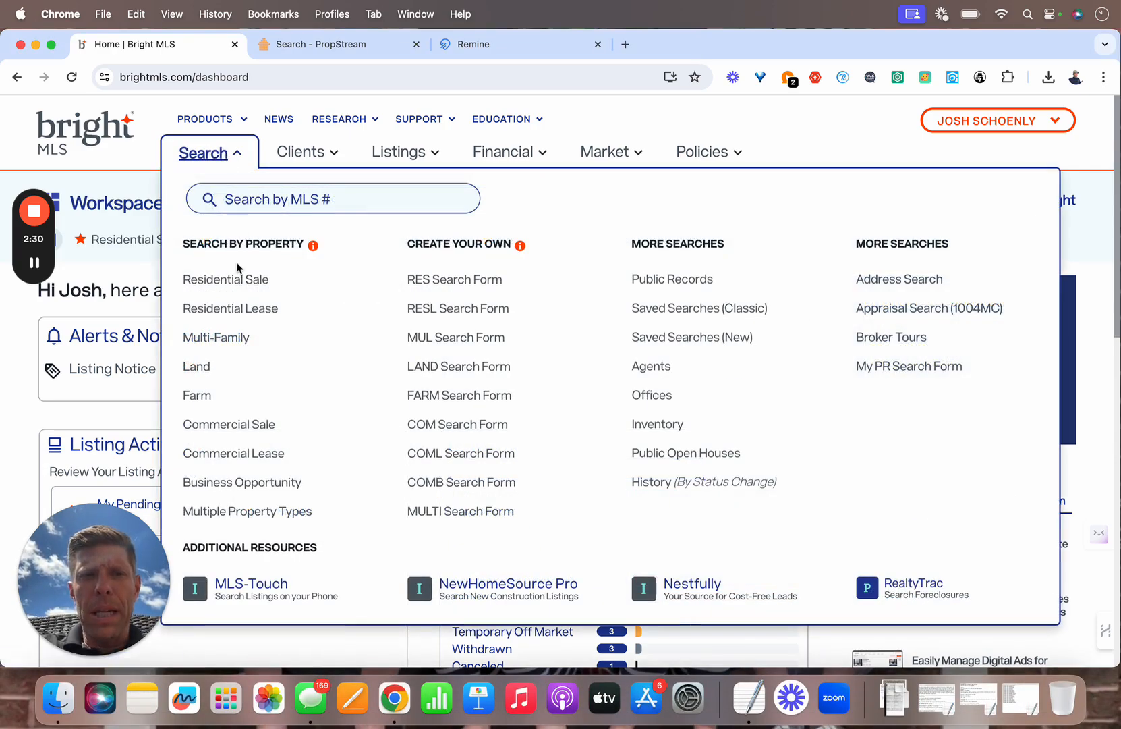
click(237, 281)
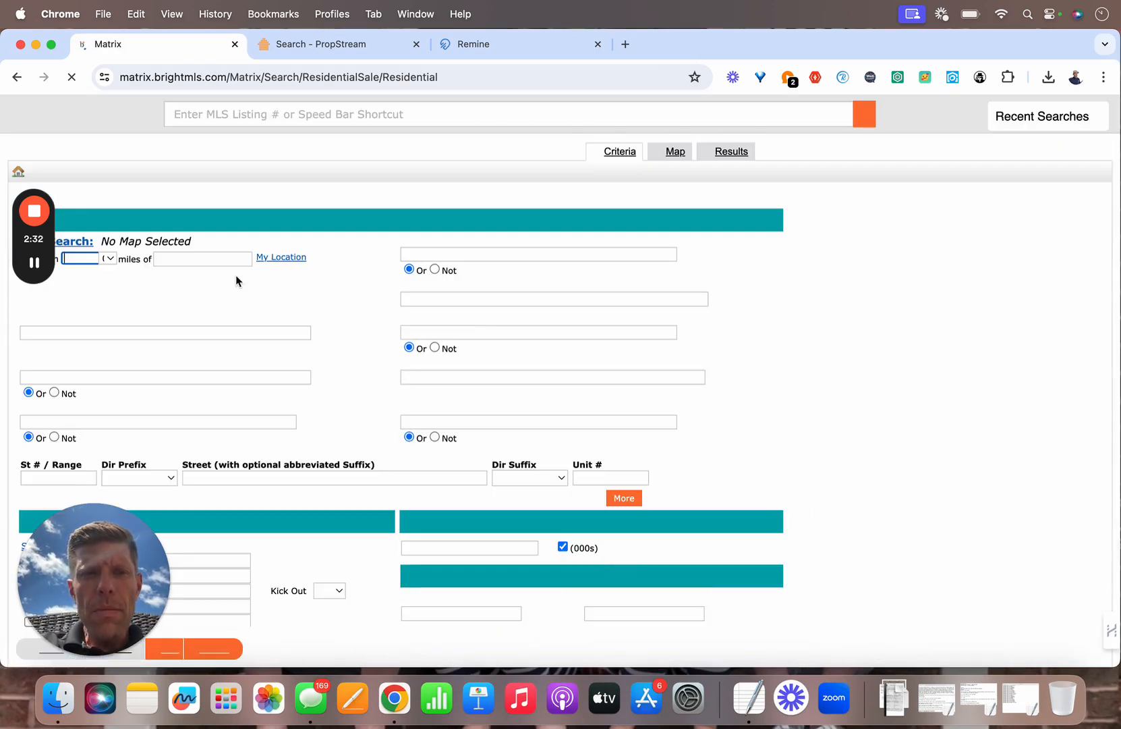
scroll(236, 274, down, 3)
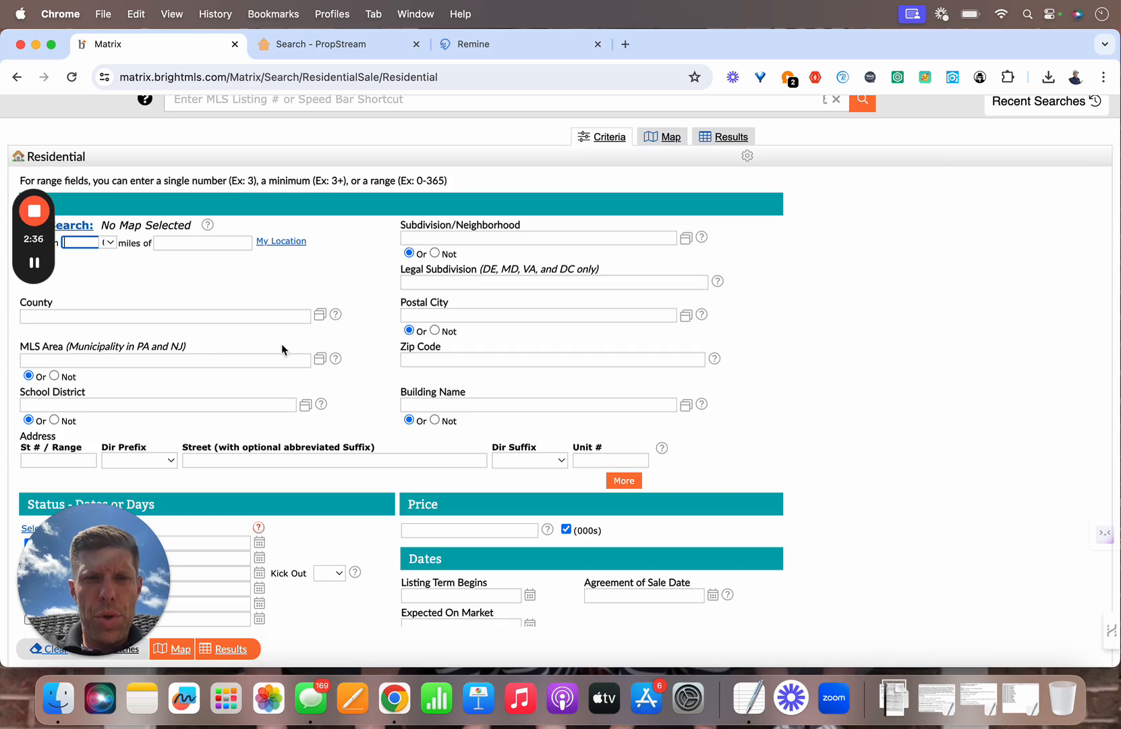
click(424, 316)
text(Carl)
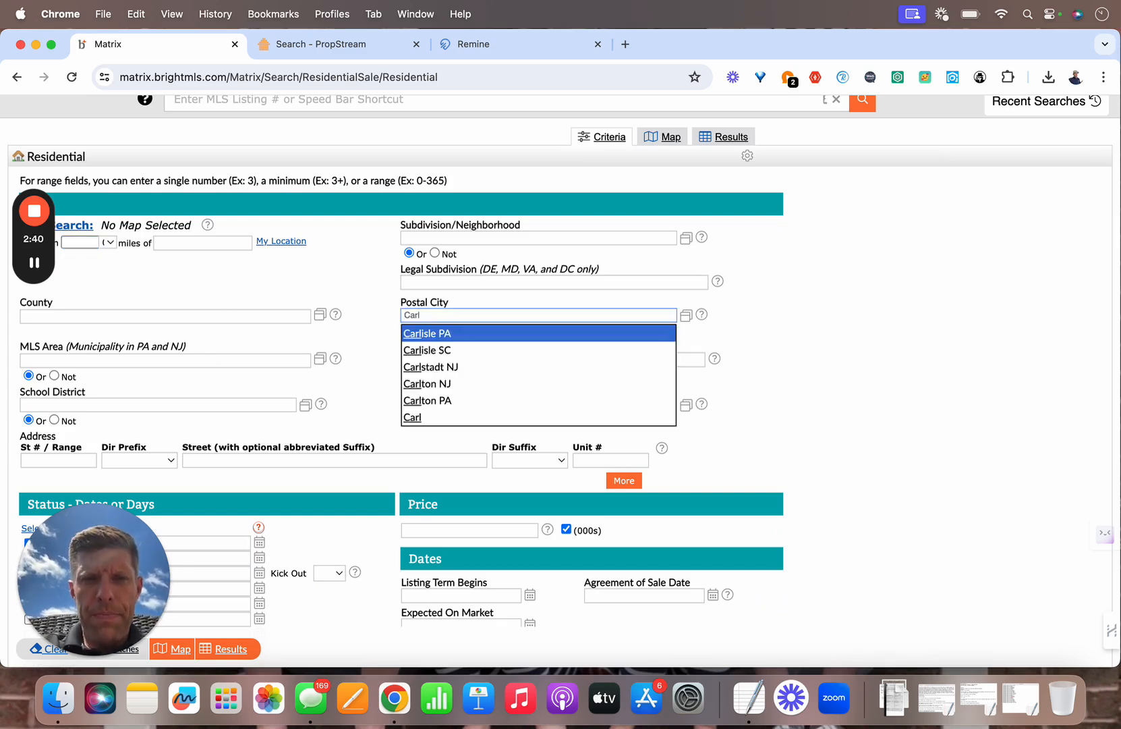
click(438, 332)
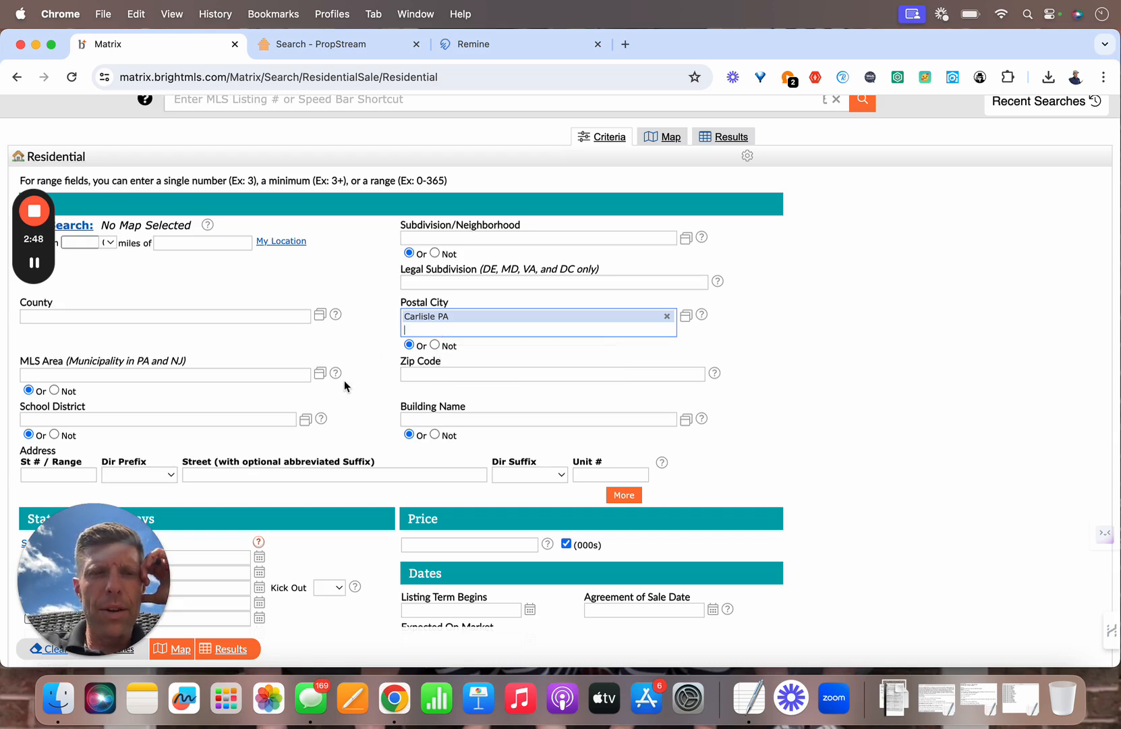
Step: Uncheck Coming Soon, set Days On Market to 60+, and show the 40 results
scroll(345, 382, down, 2)
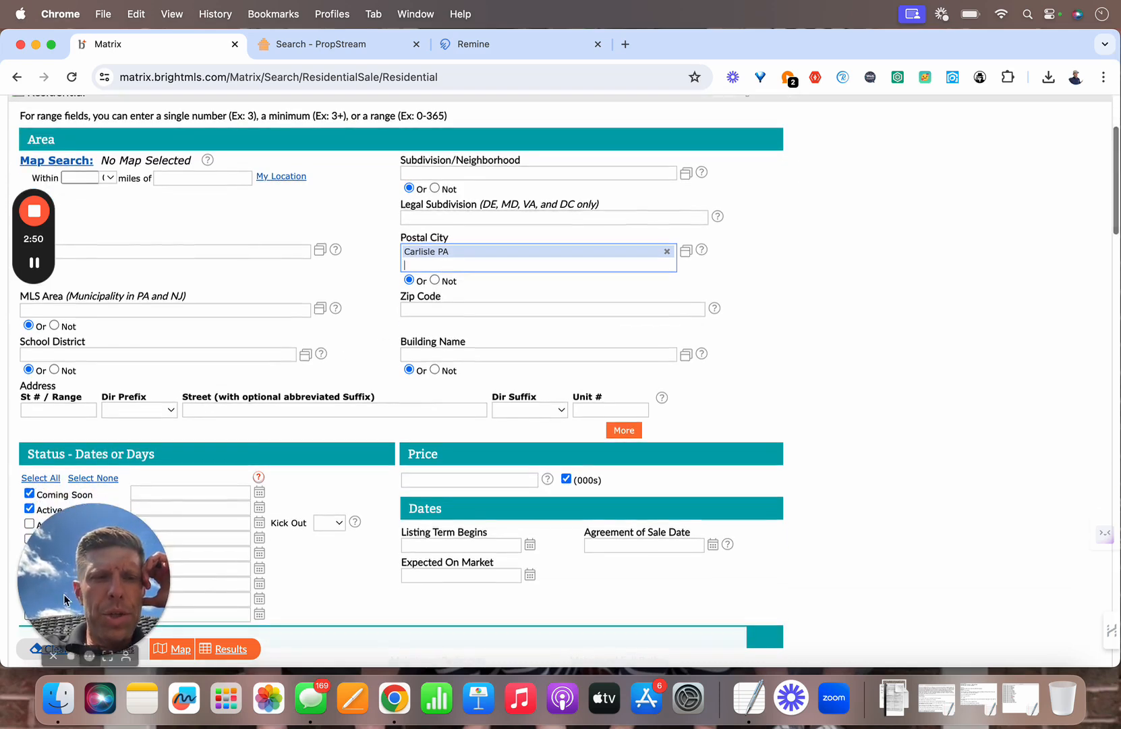
click(88, 586)
drag(88, 586, 978, 604)
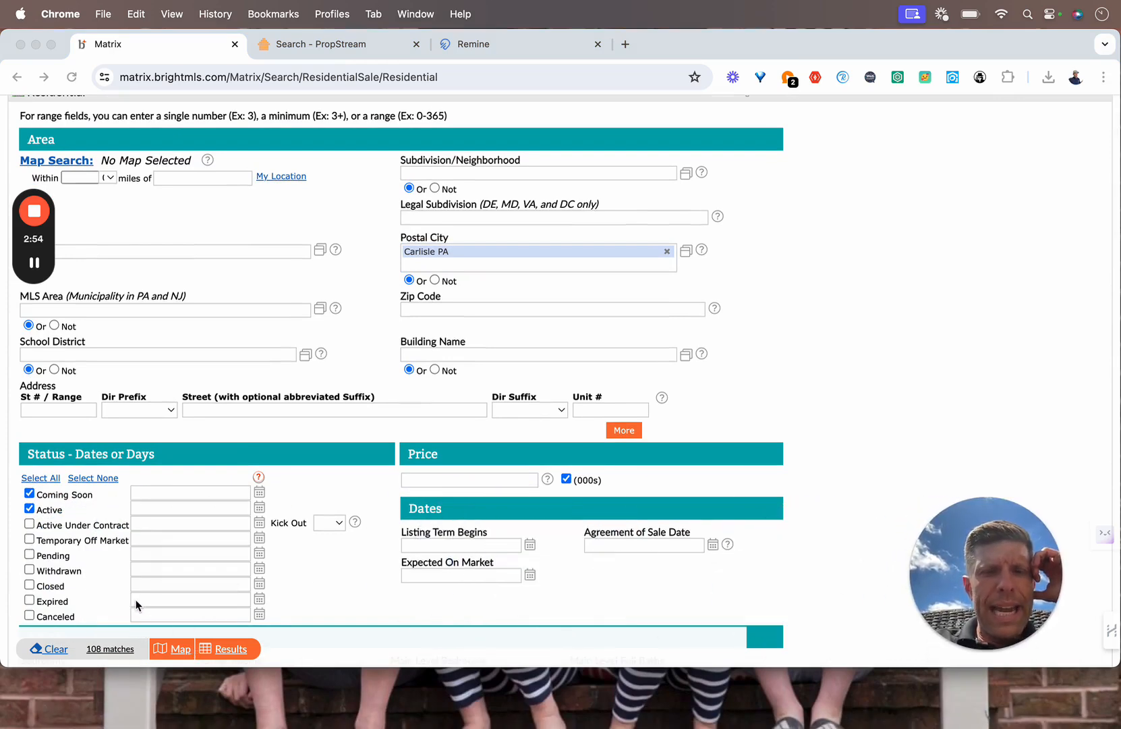
click(29, 492)
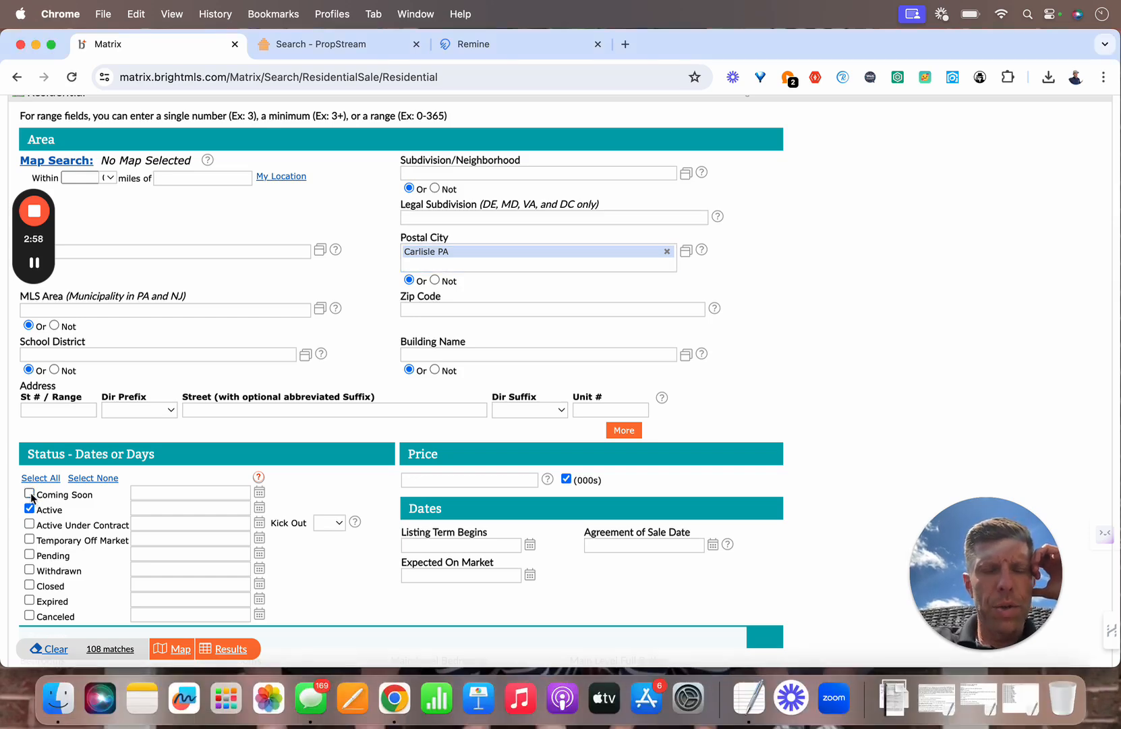
scroll(143, 479, down, 2)
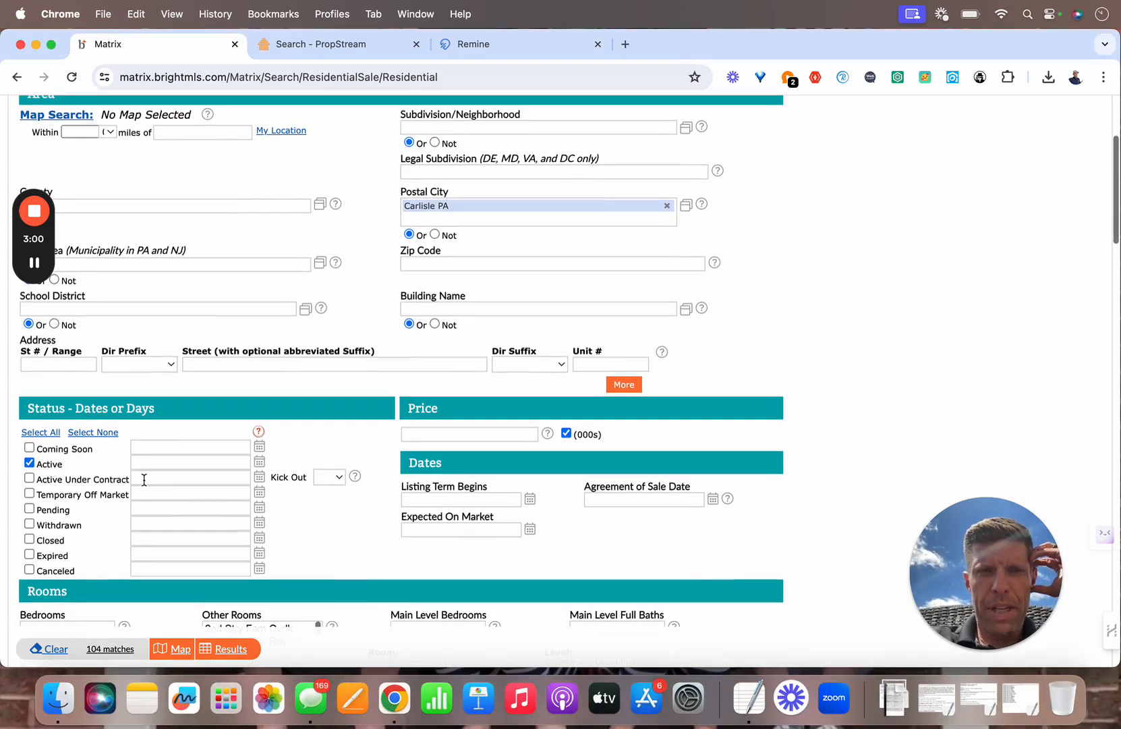
scroll(144, 479, down, 8)
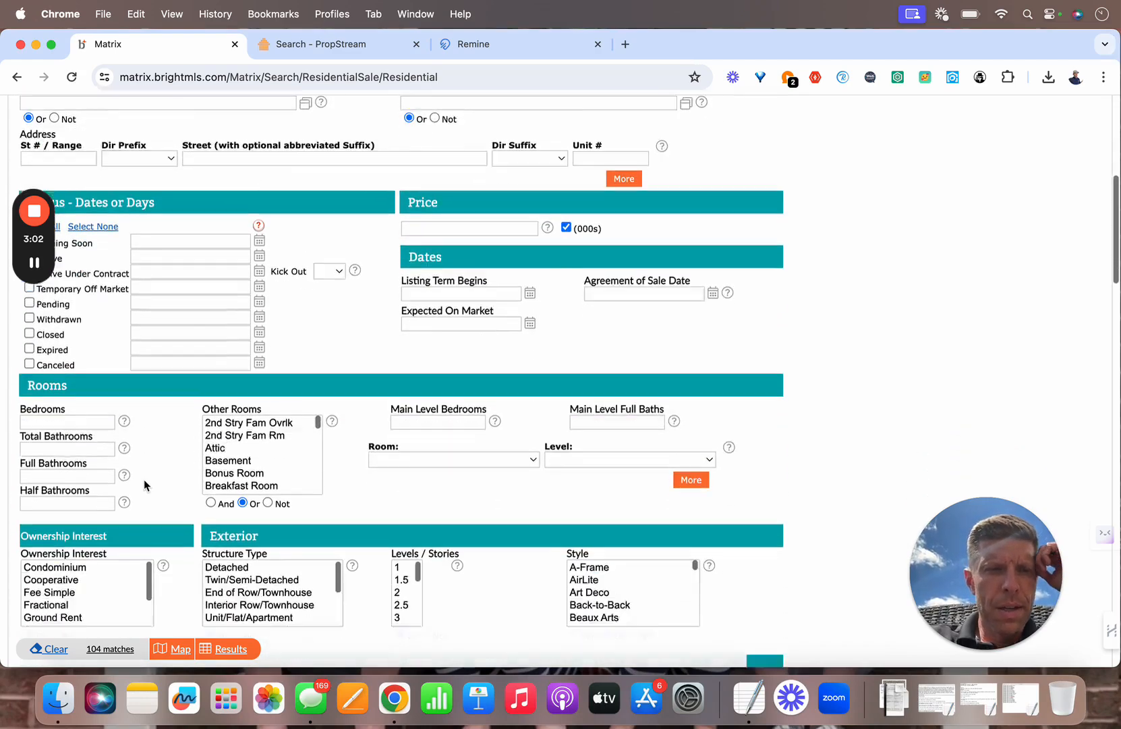
scroll(144, 480, down, 12)
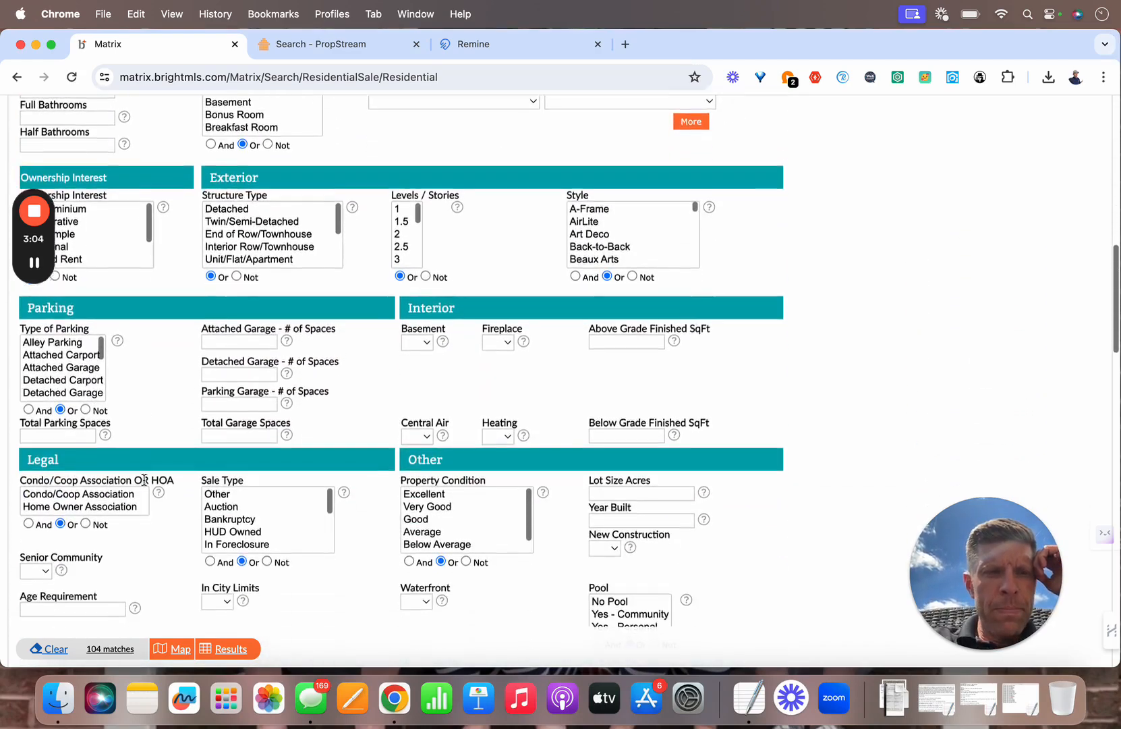
scroll(143, 479, down, 4)
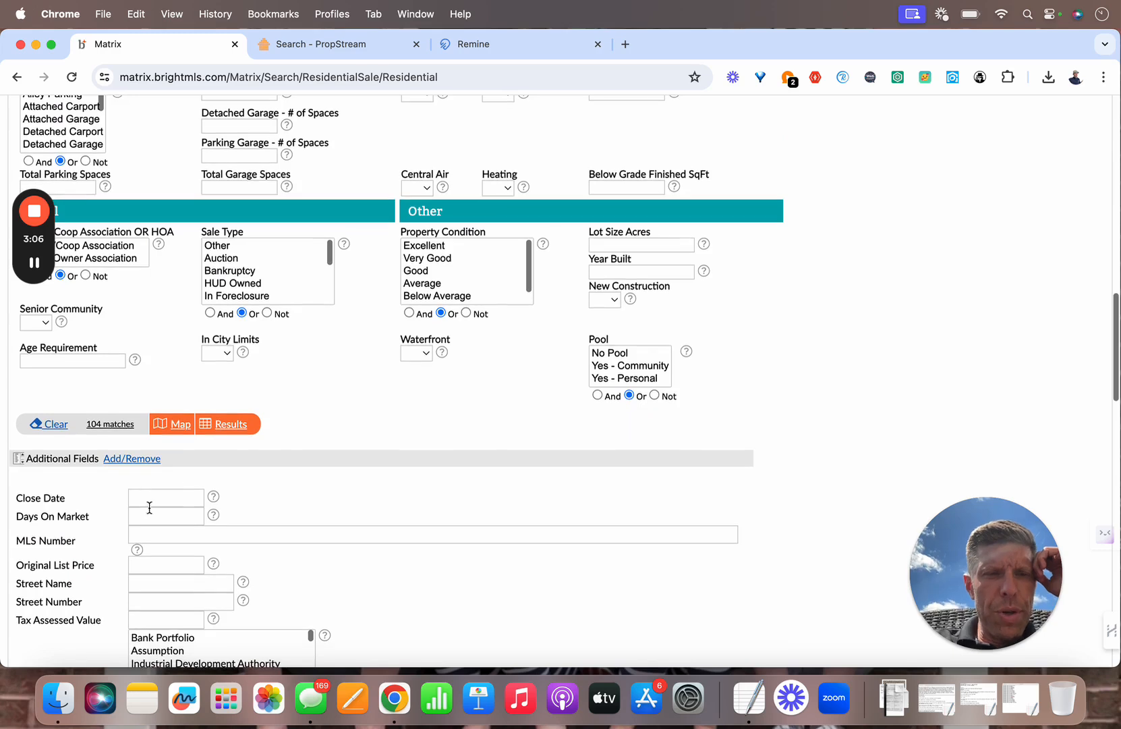
click(151, 517)
text(60)
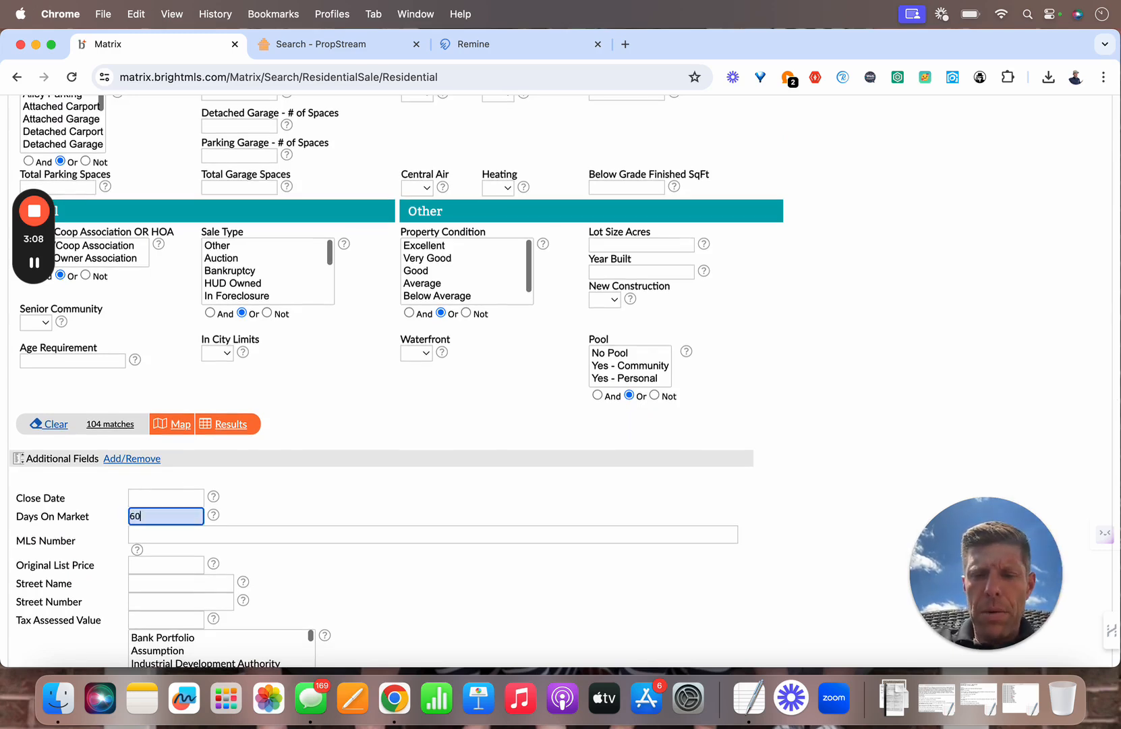
text(+)
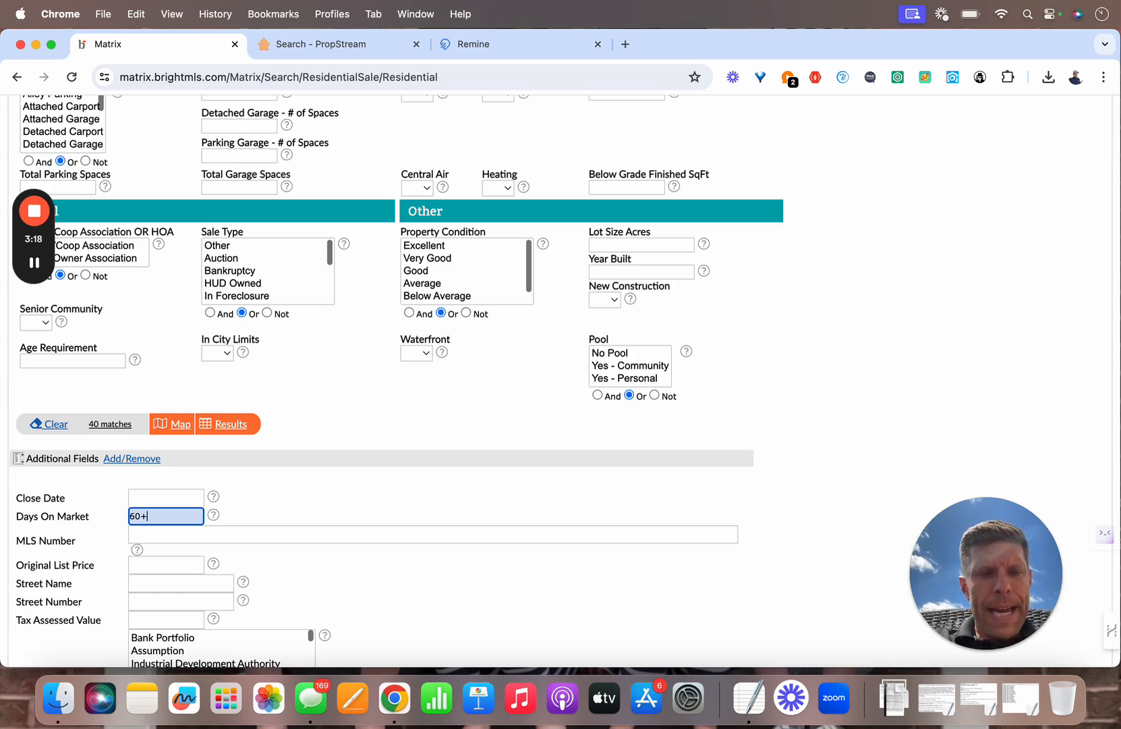
click(241, 429)
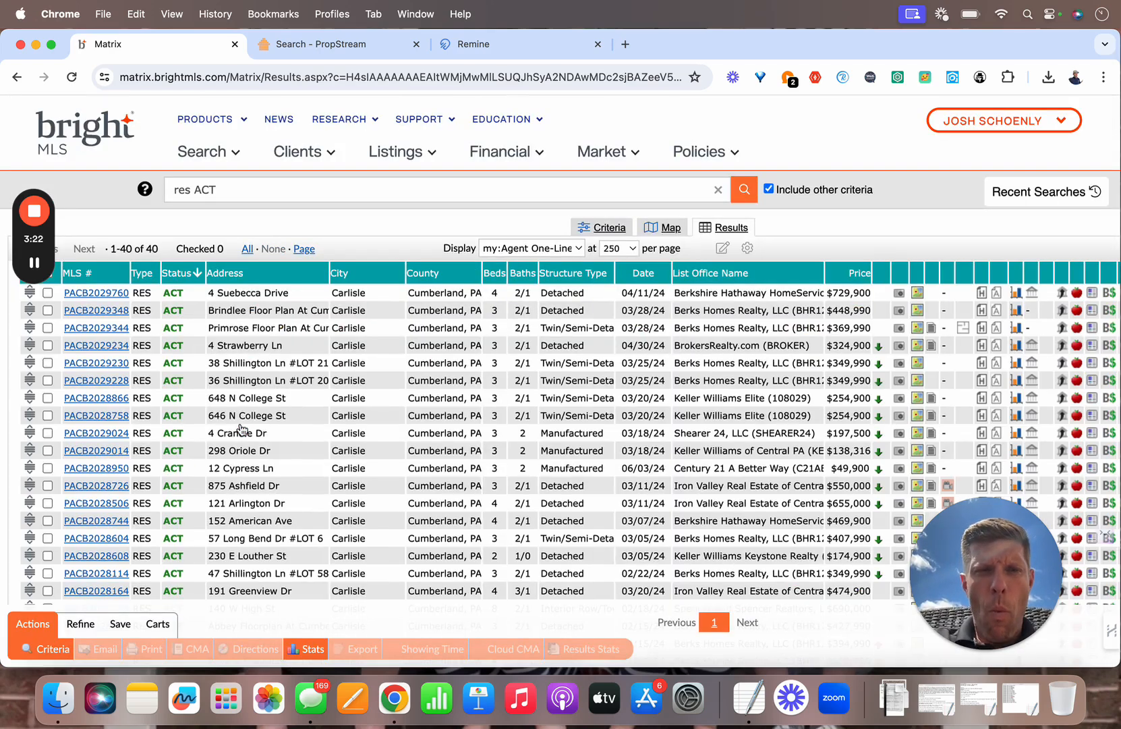
Step: Set New Construction to No in the criteria and rerun, leaving 14 listings
click(615, 229)
scroll(676, 455, down, 6)
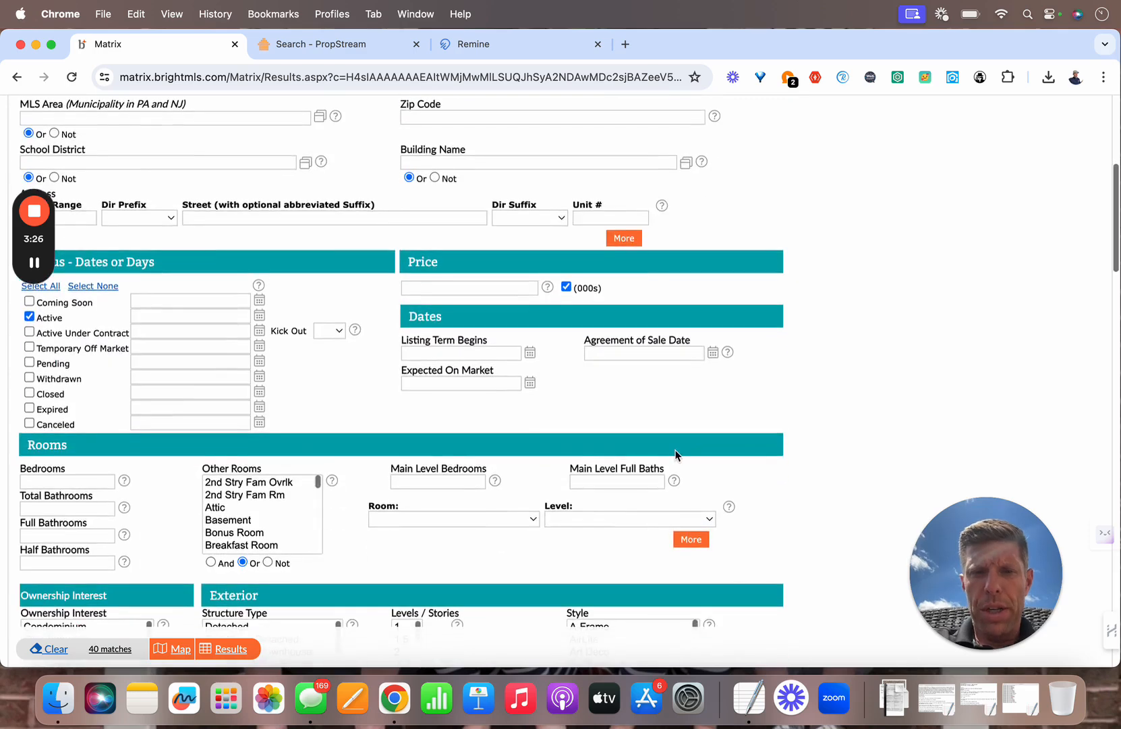
scroll(675, 453, down, 6)
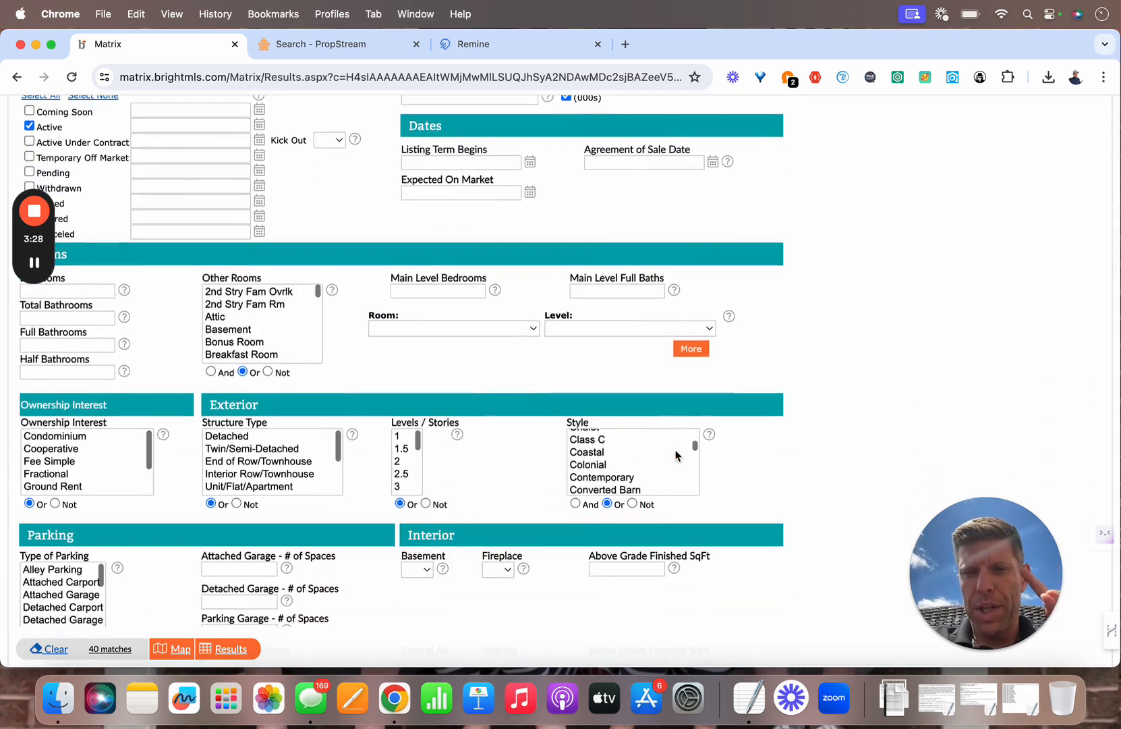
scroll(784, 440, down, 3)
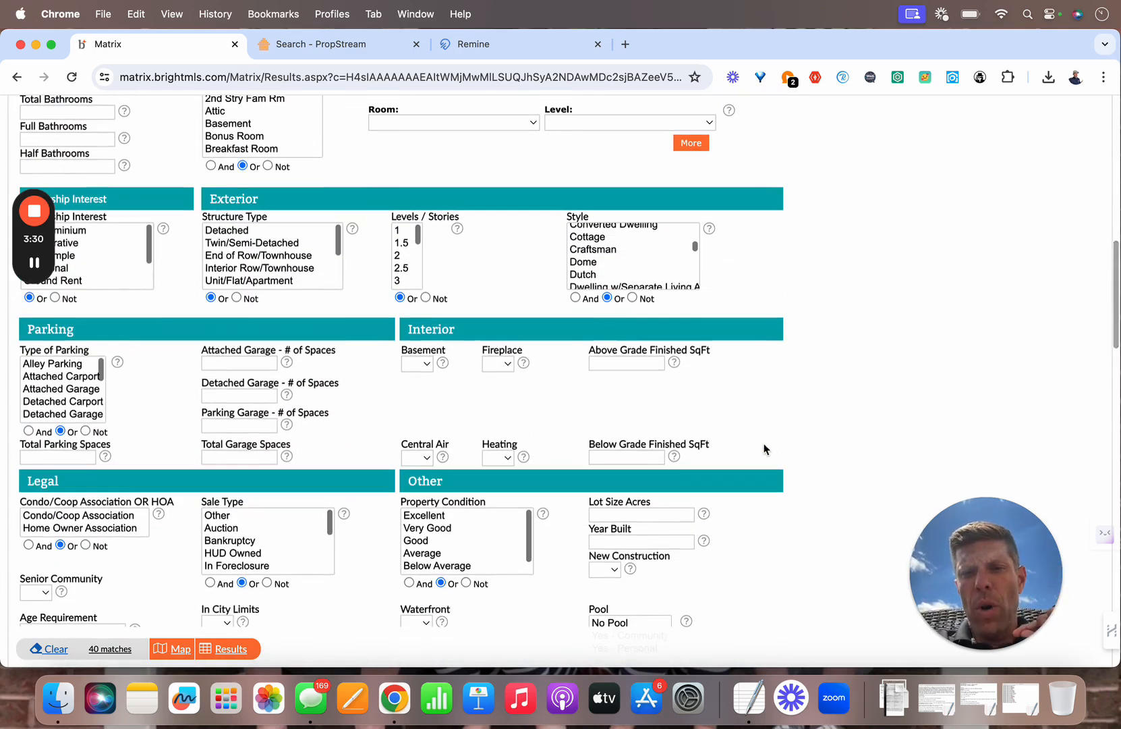
click(618, 574)
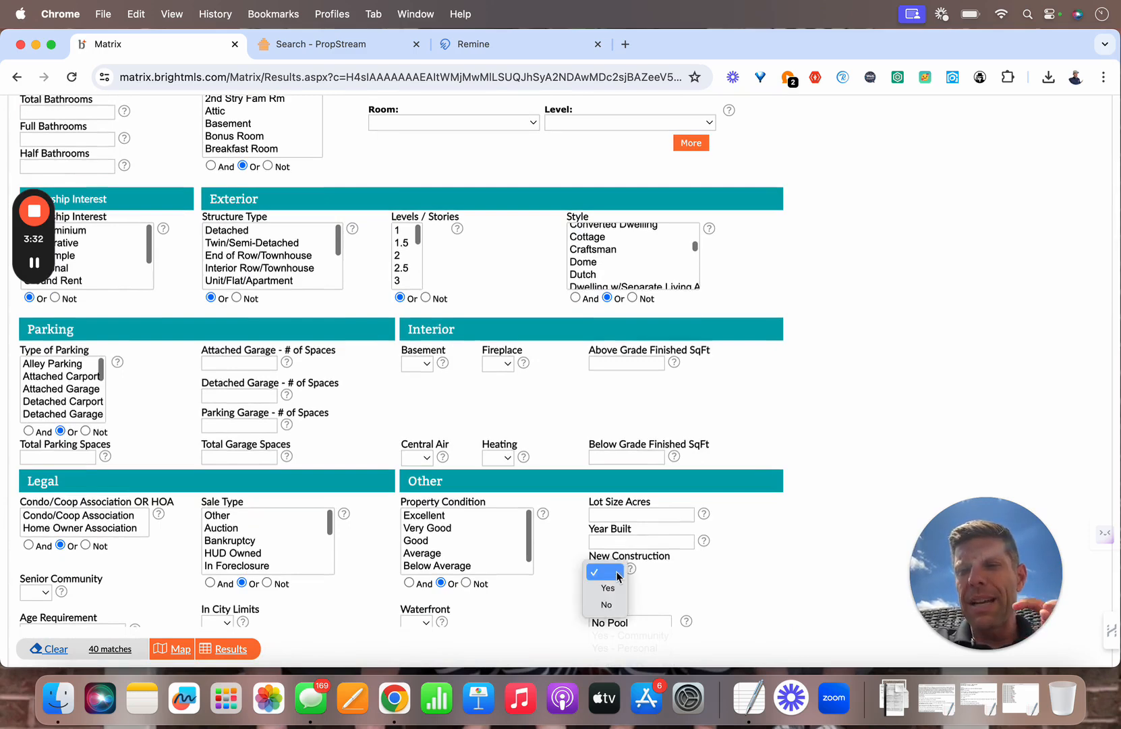
click(607, 604)
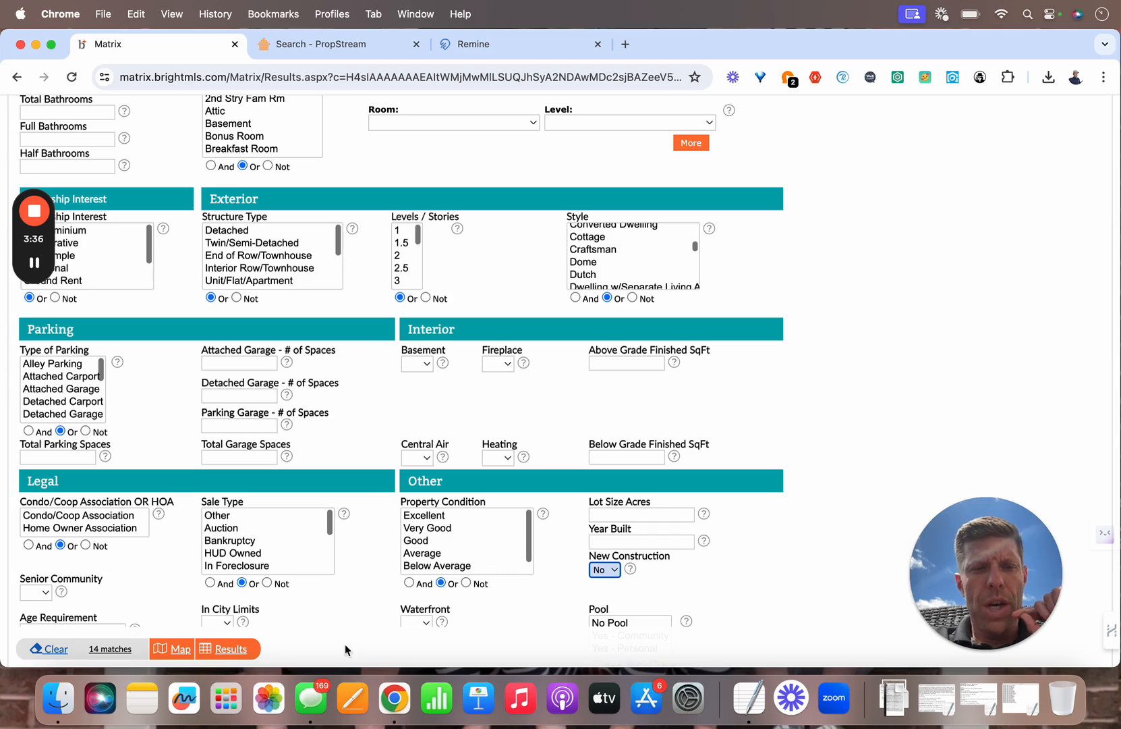
click(242, 650)
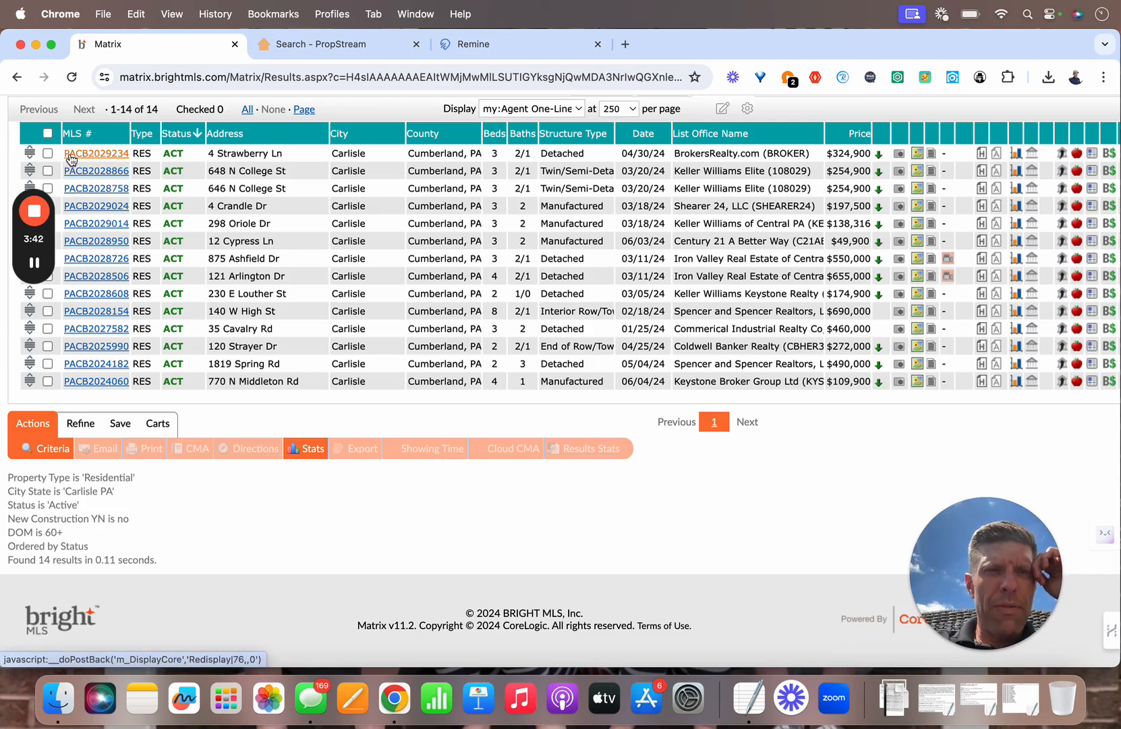
Step: Check all 14 listings, export them as Standard Export, and open the file in Numbers
click(47, 133)
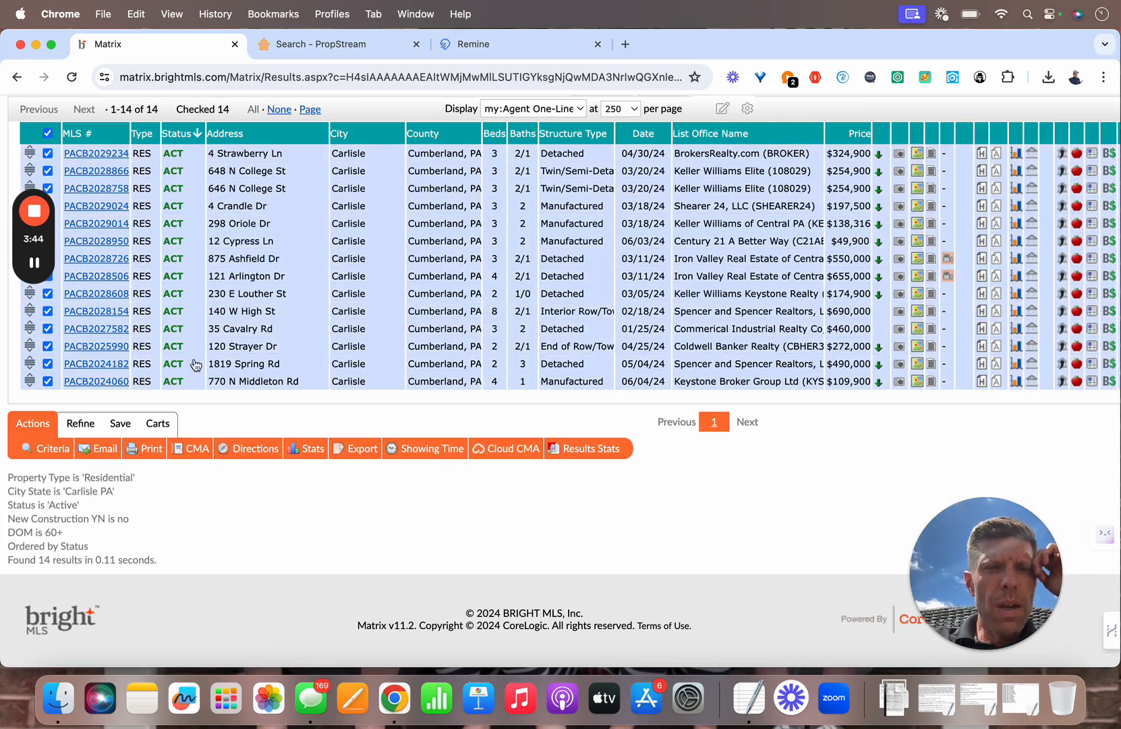
click(356, 448)
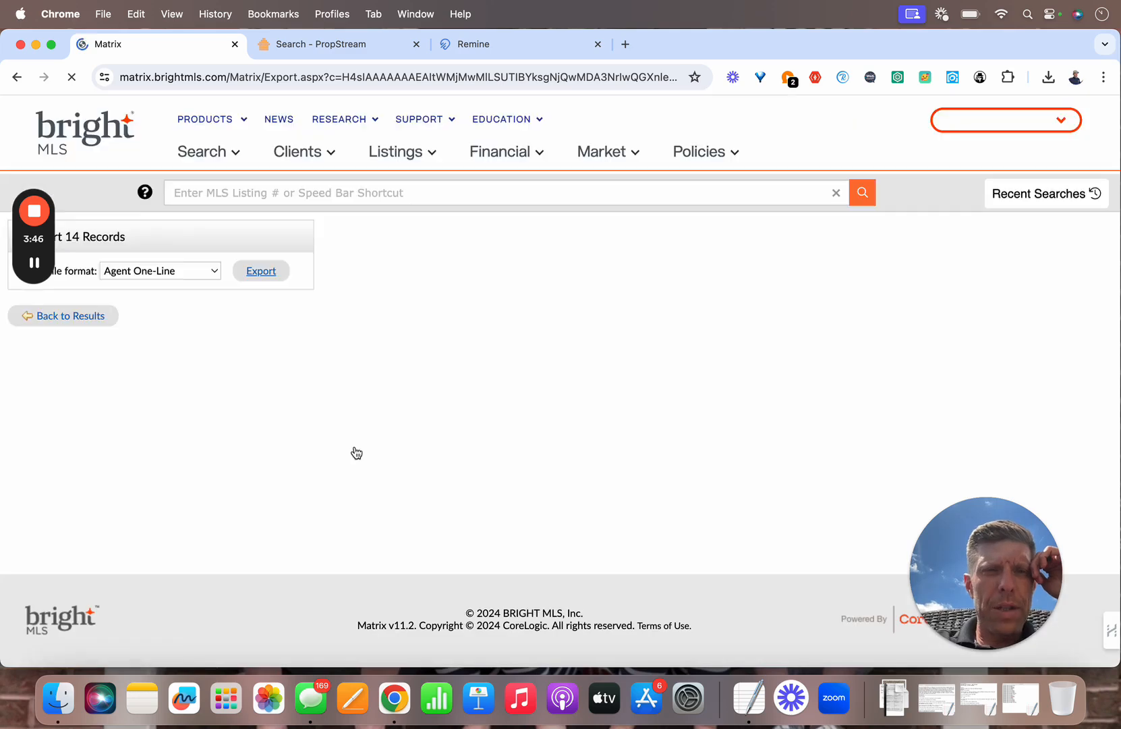
click(193, 274)
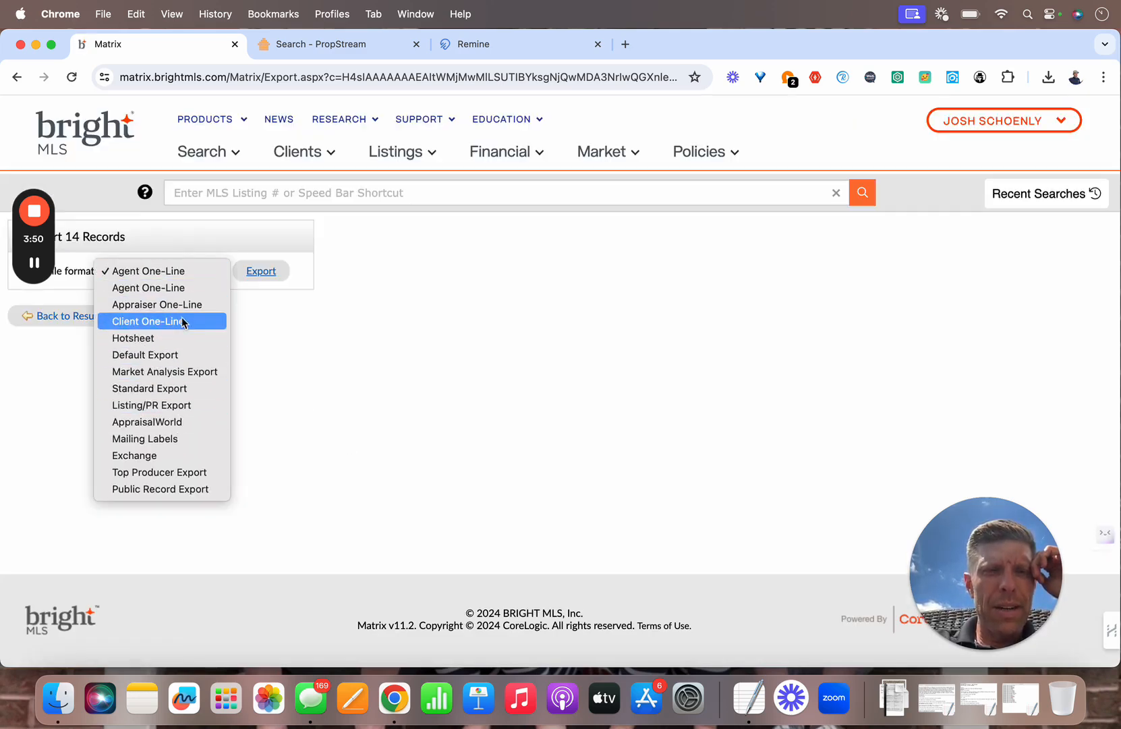
click(173, 388)
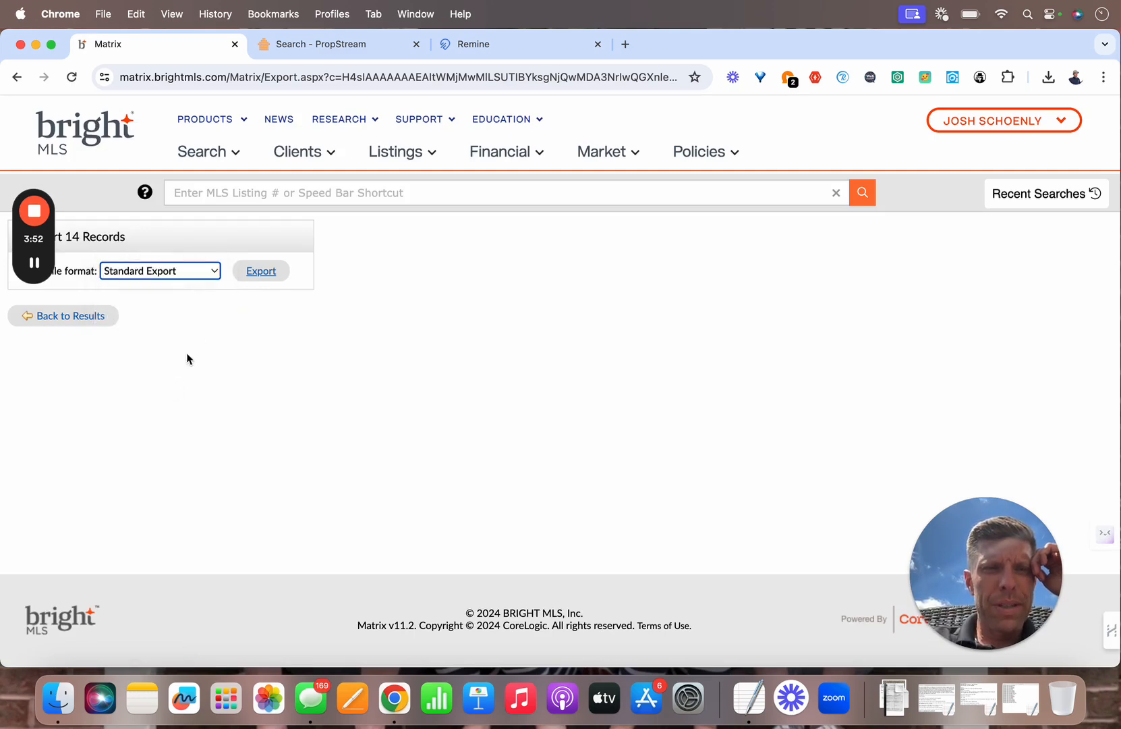
click(273, 279)
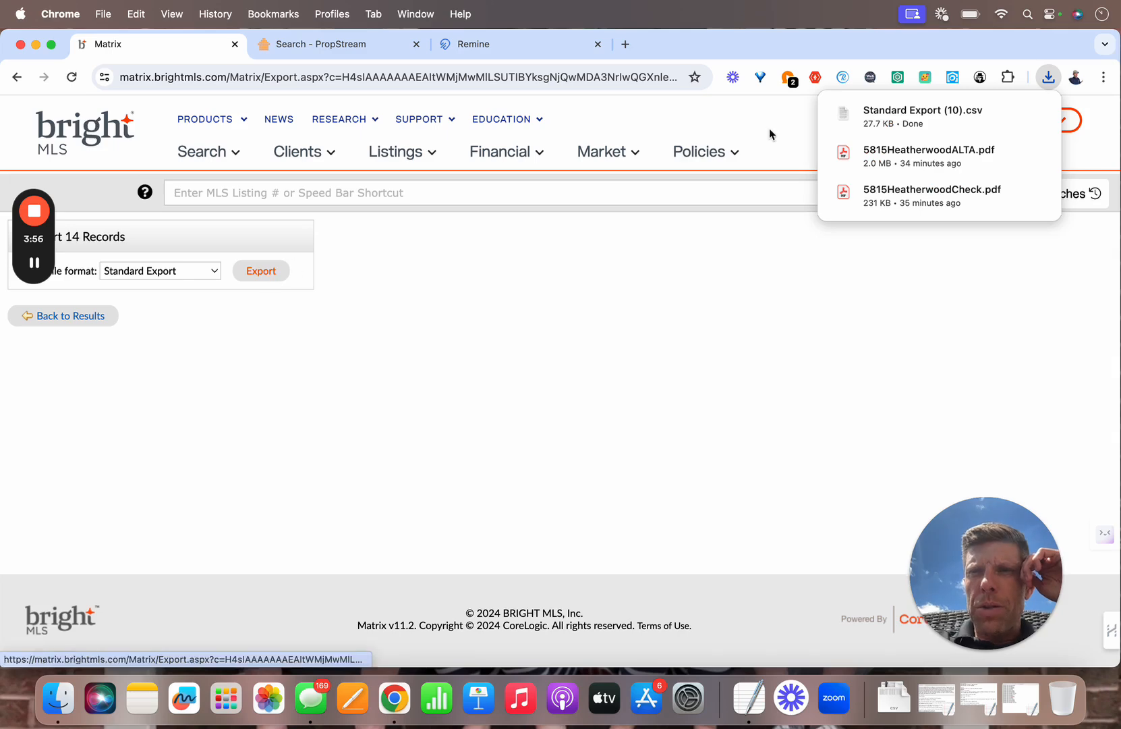
click(922, 121)
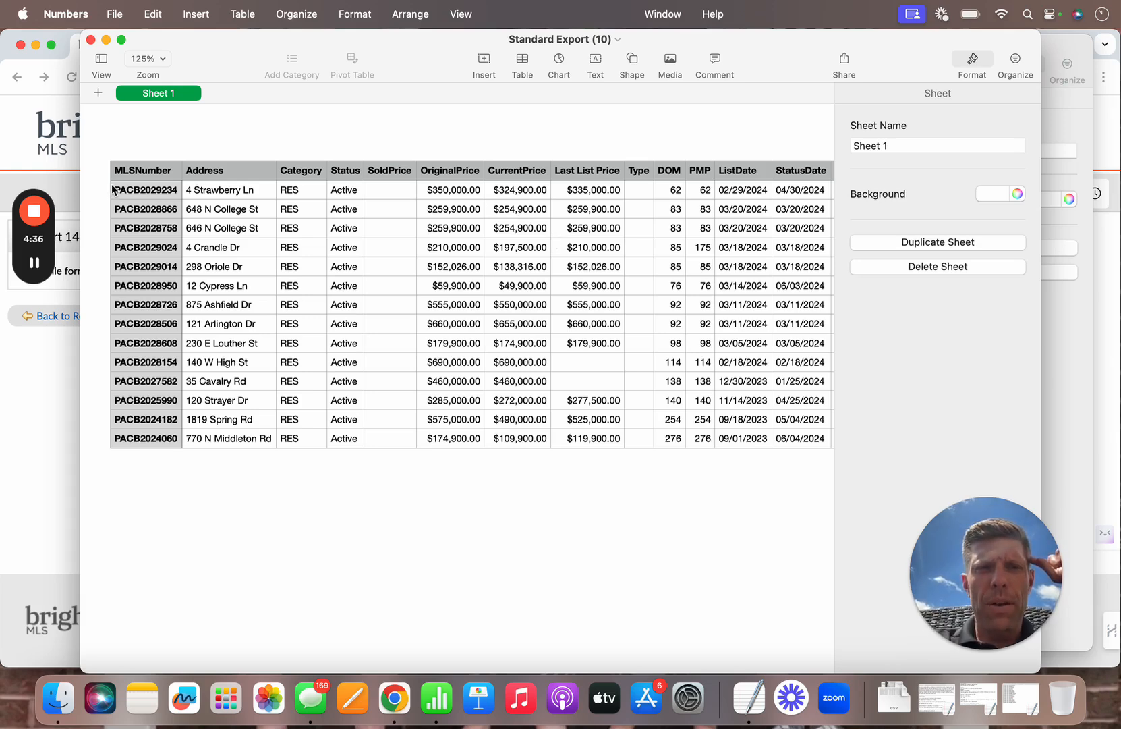
click(134, 189)
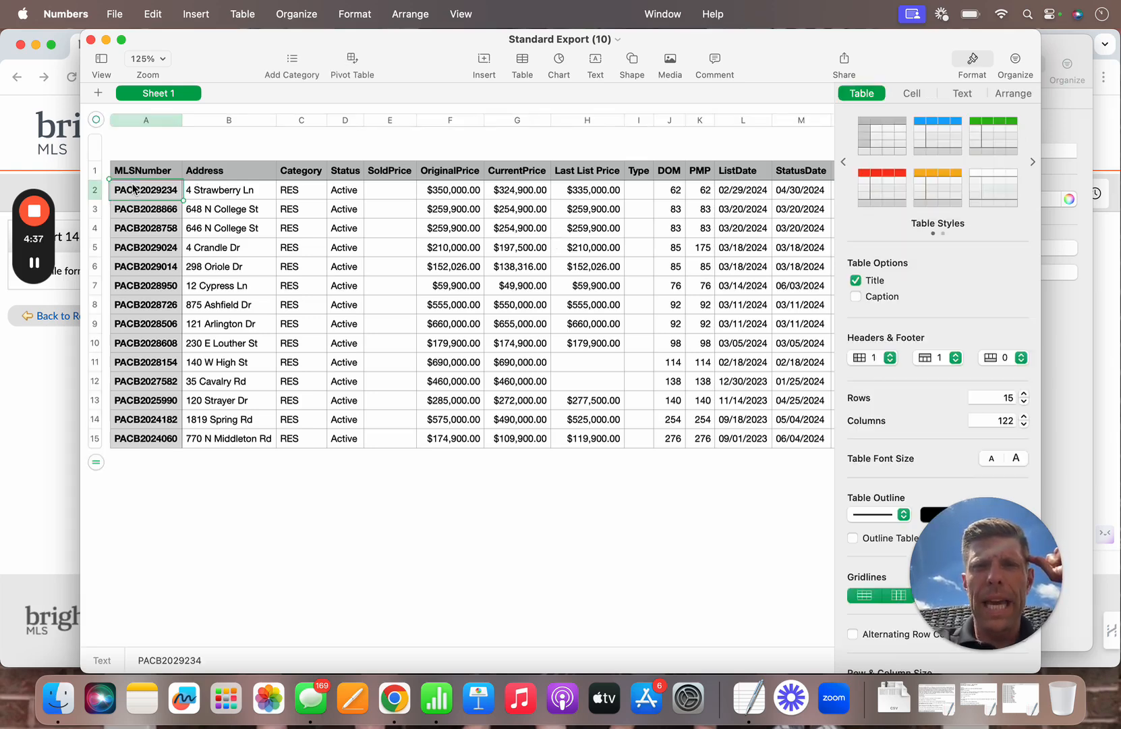
click(95, 191)
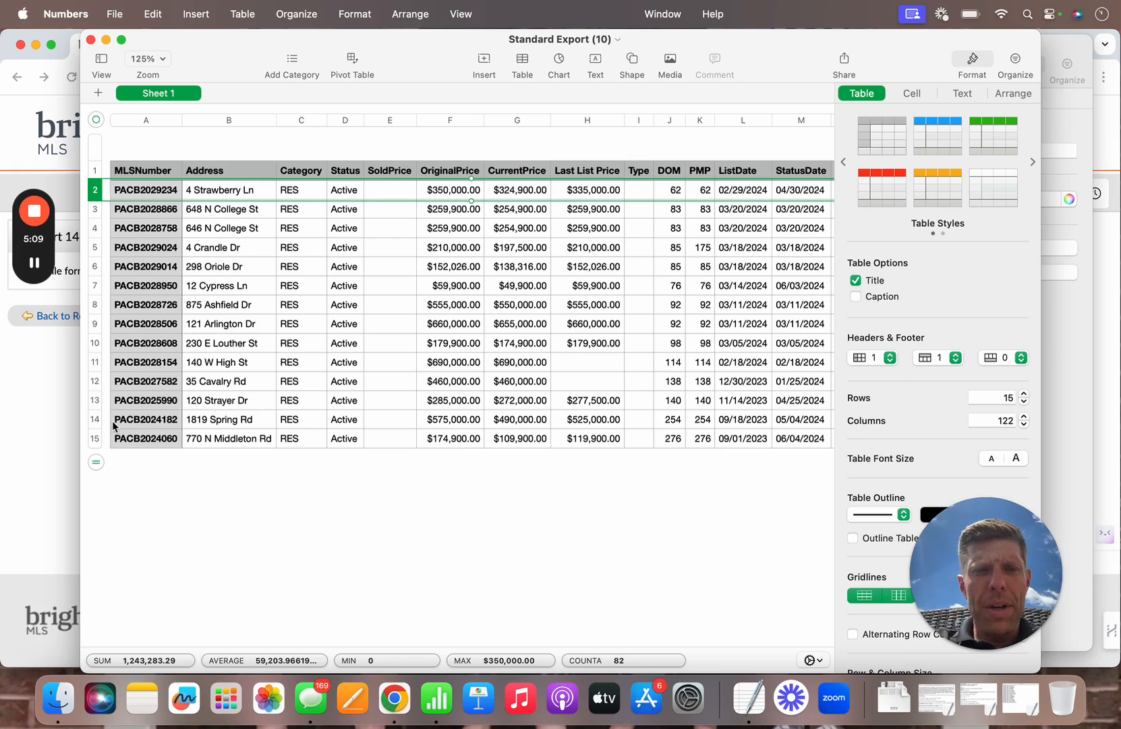
click(87, 424)
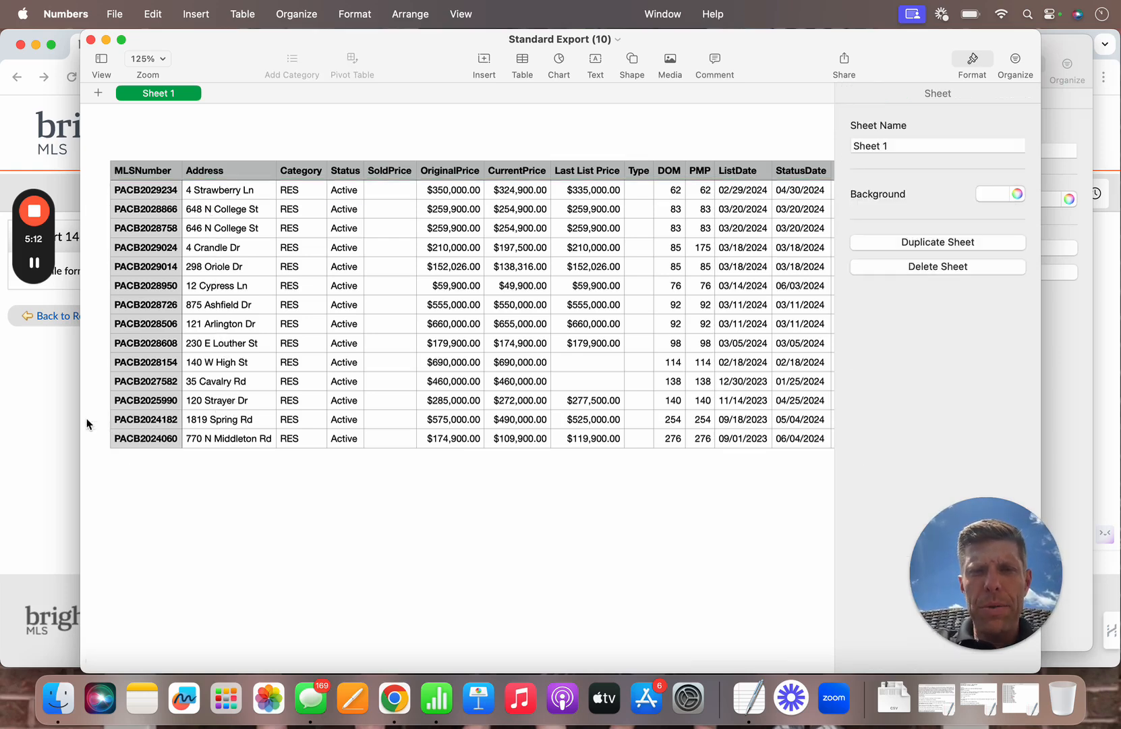
click(129, 421)
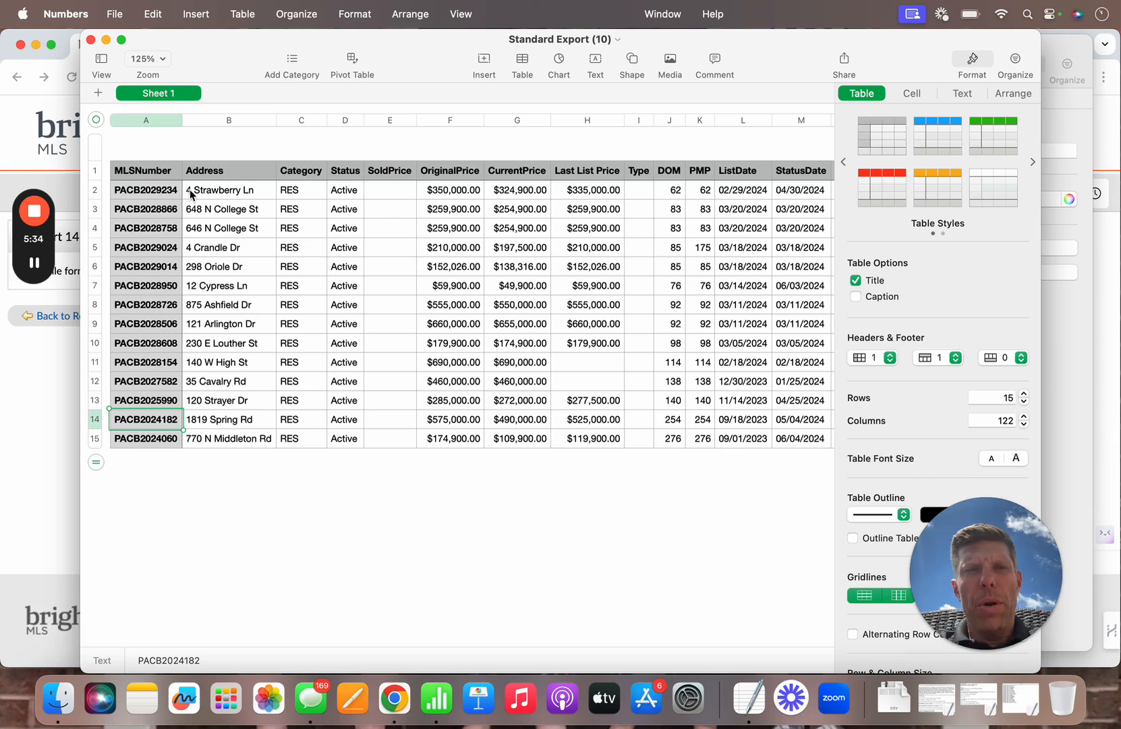
click(1060, 369)
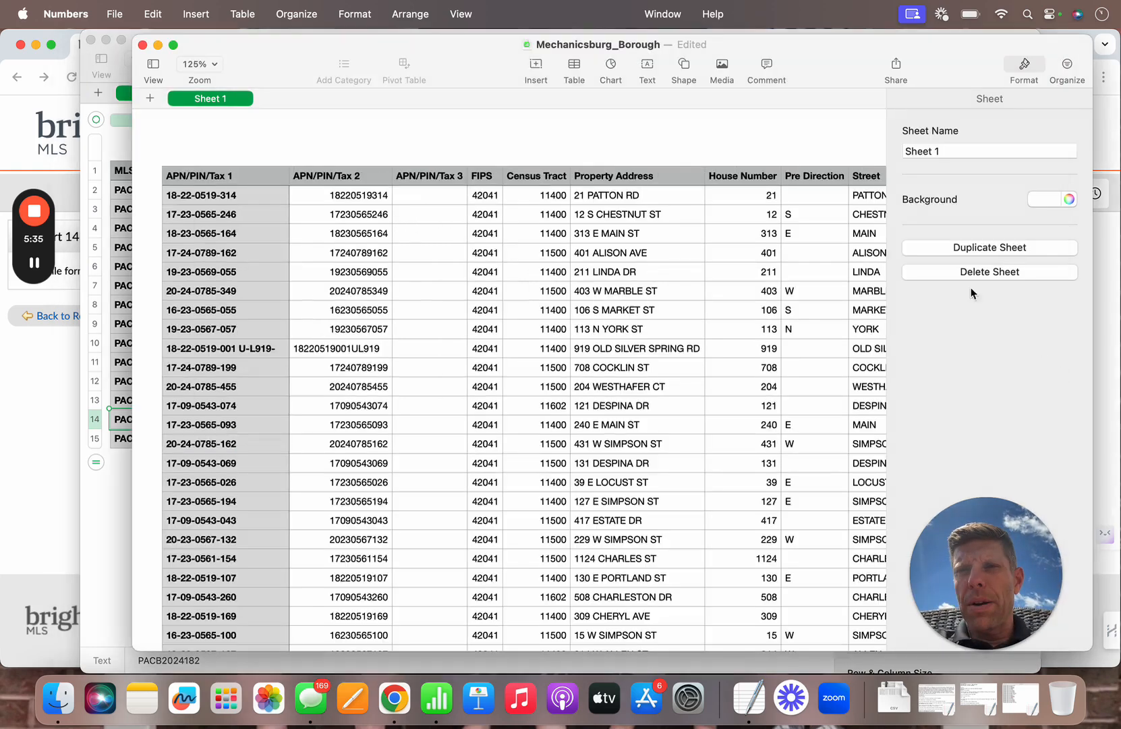
click(26, 463)
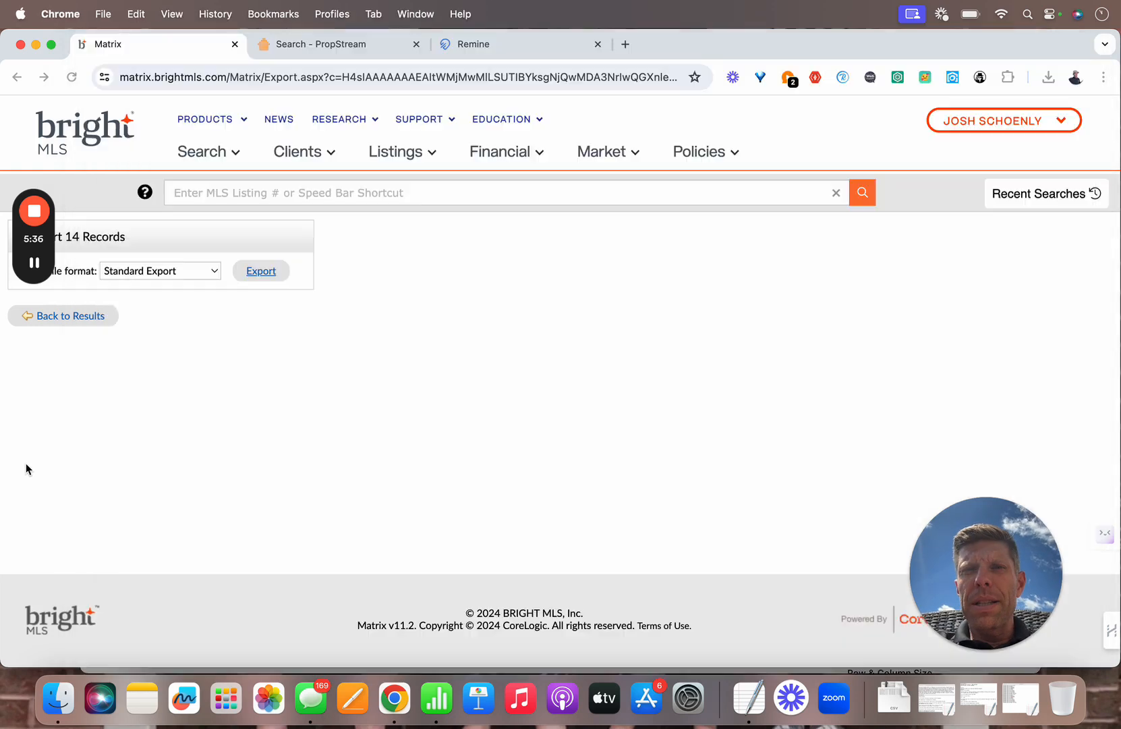
click(483, 43)
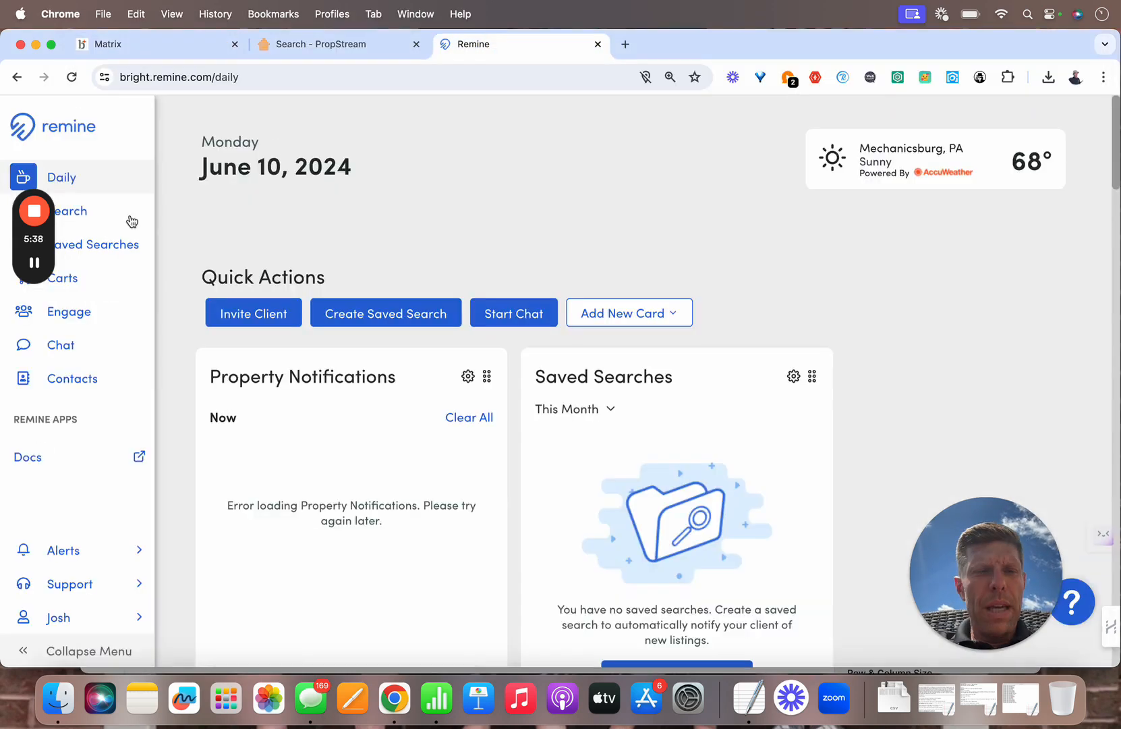
click(79, 218)
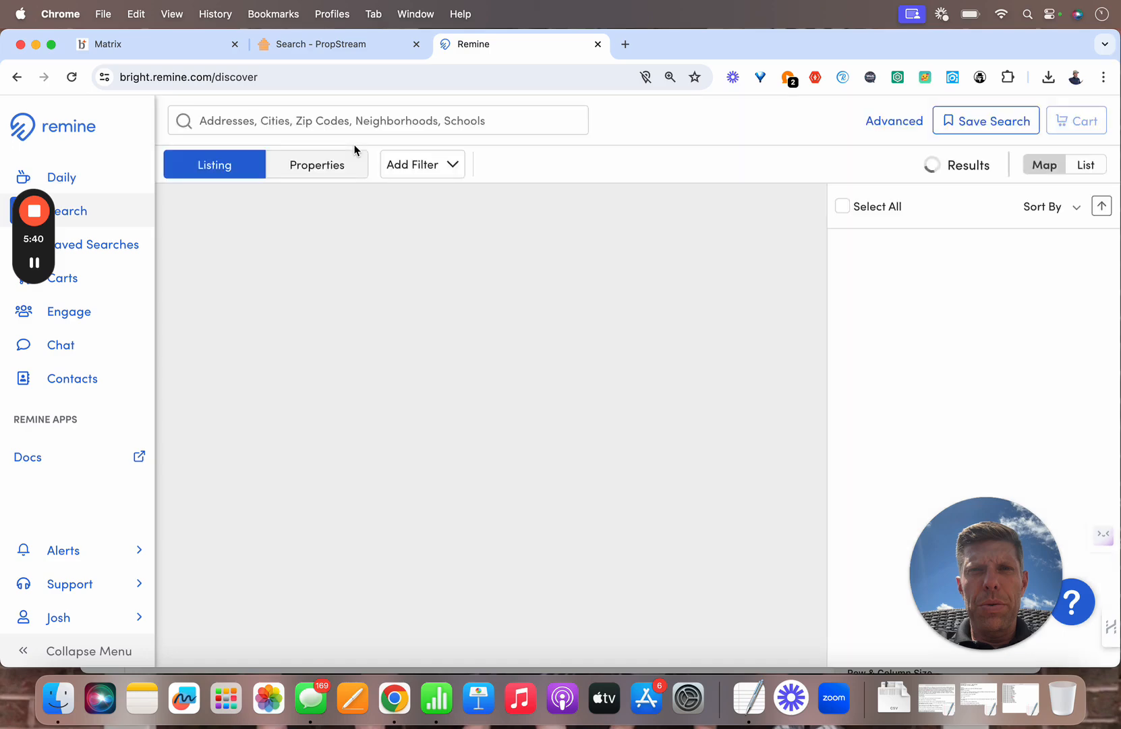
click(349, 158)
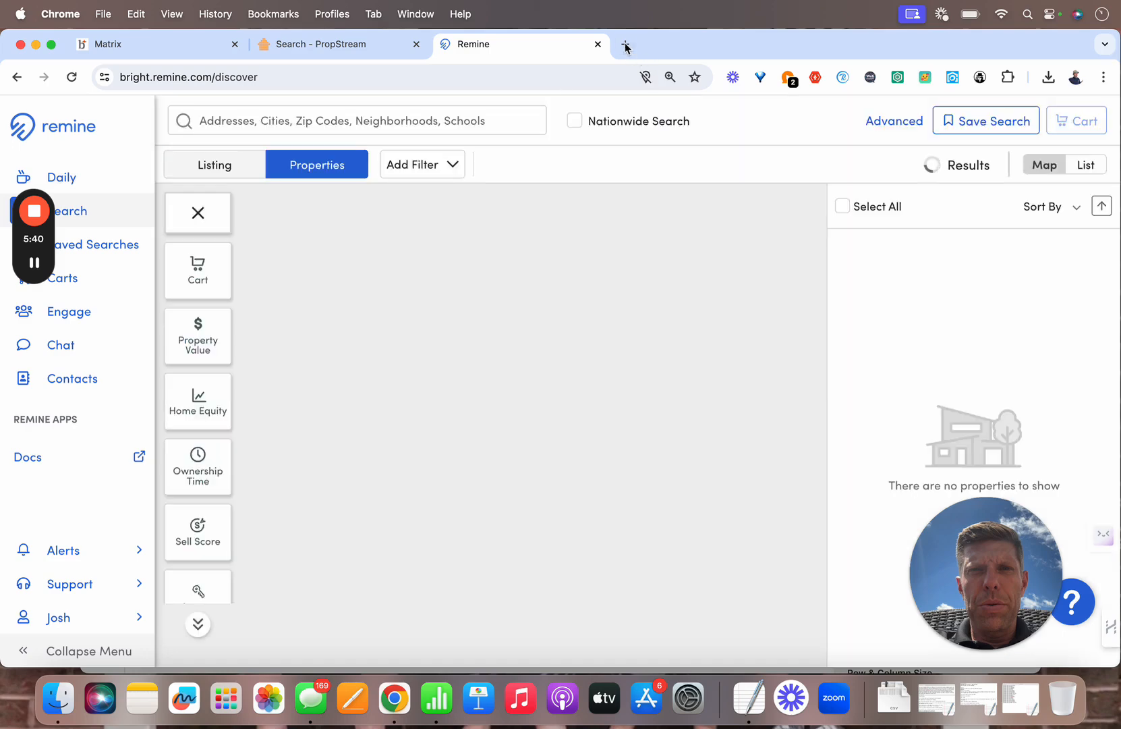
click(369, 128)
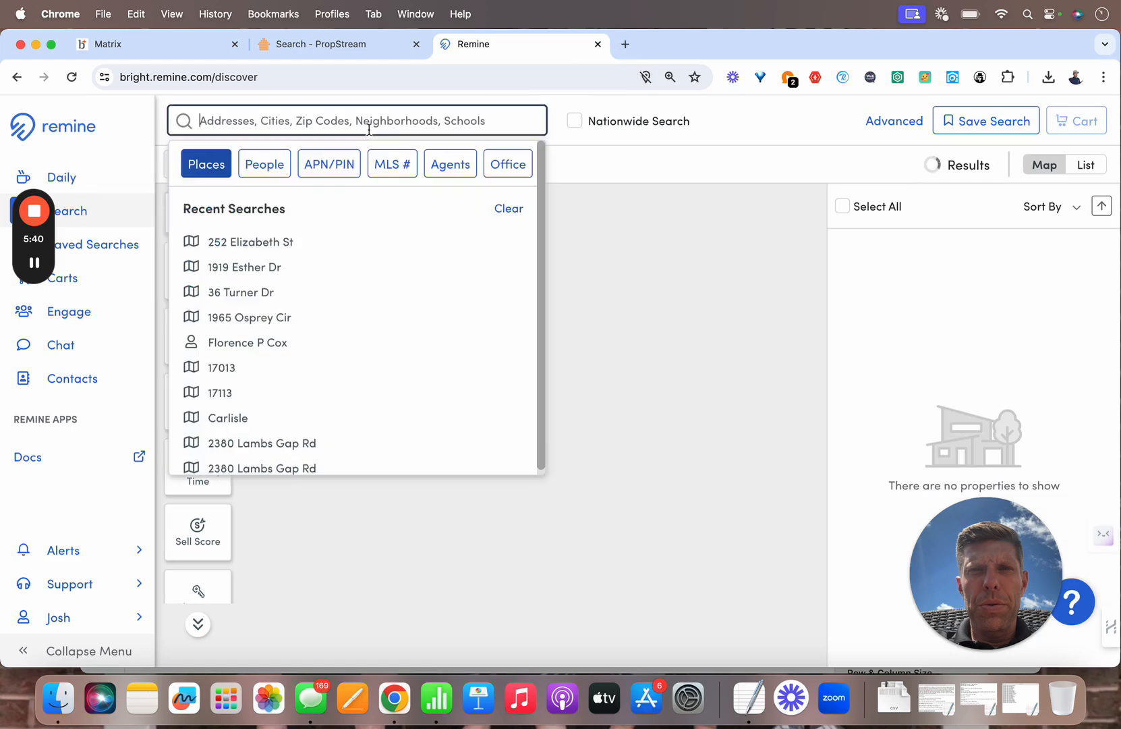
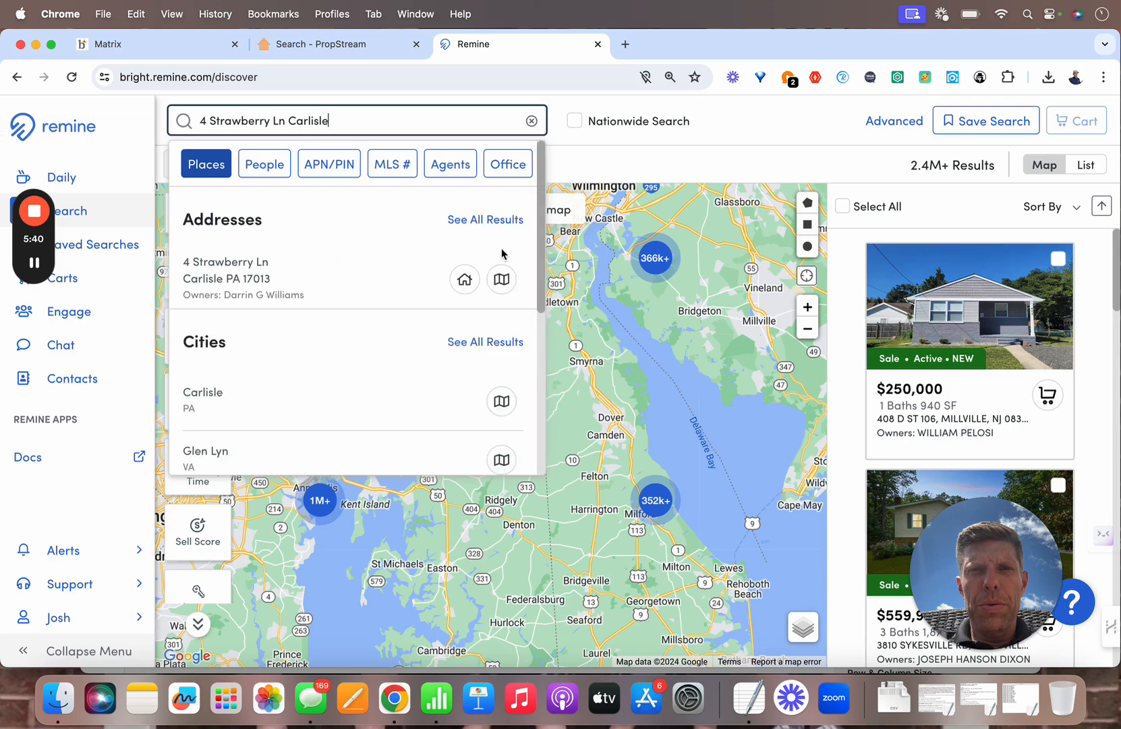
click(301, 272)
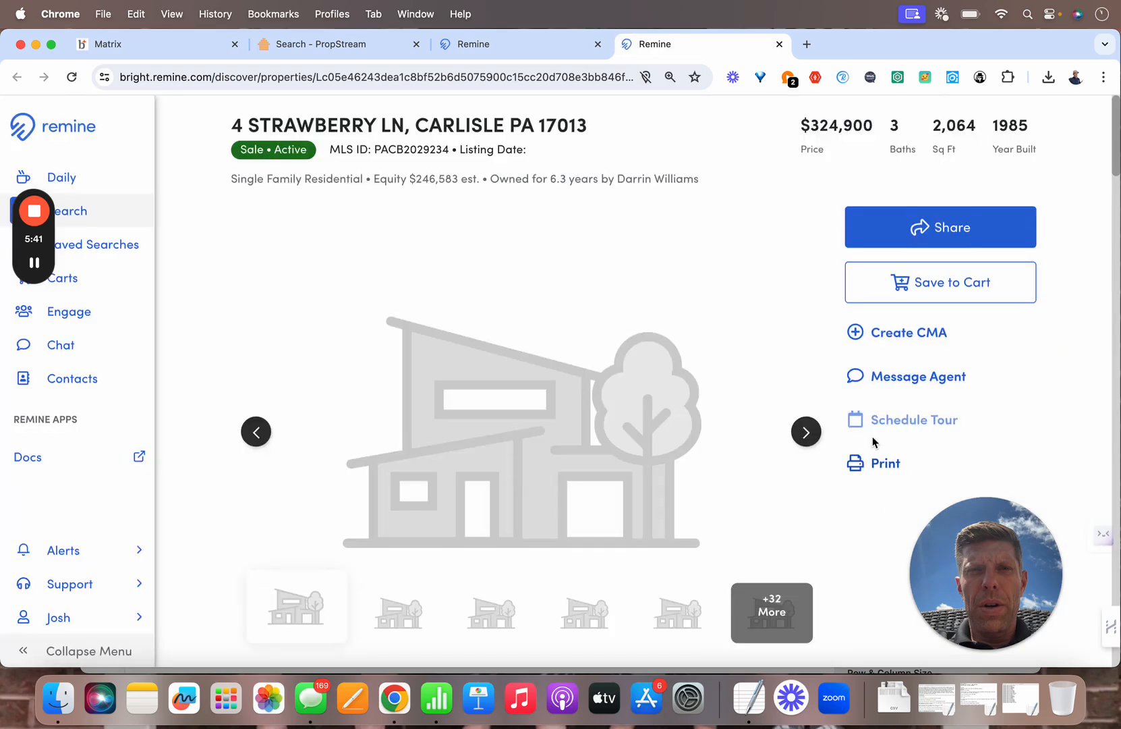
scroll(873, 442, down, 6)
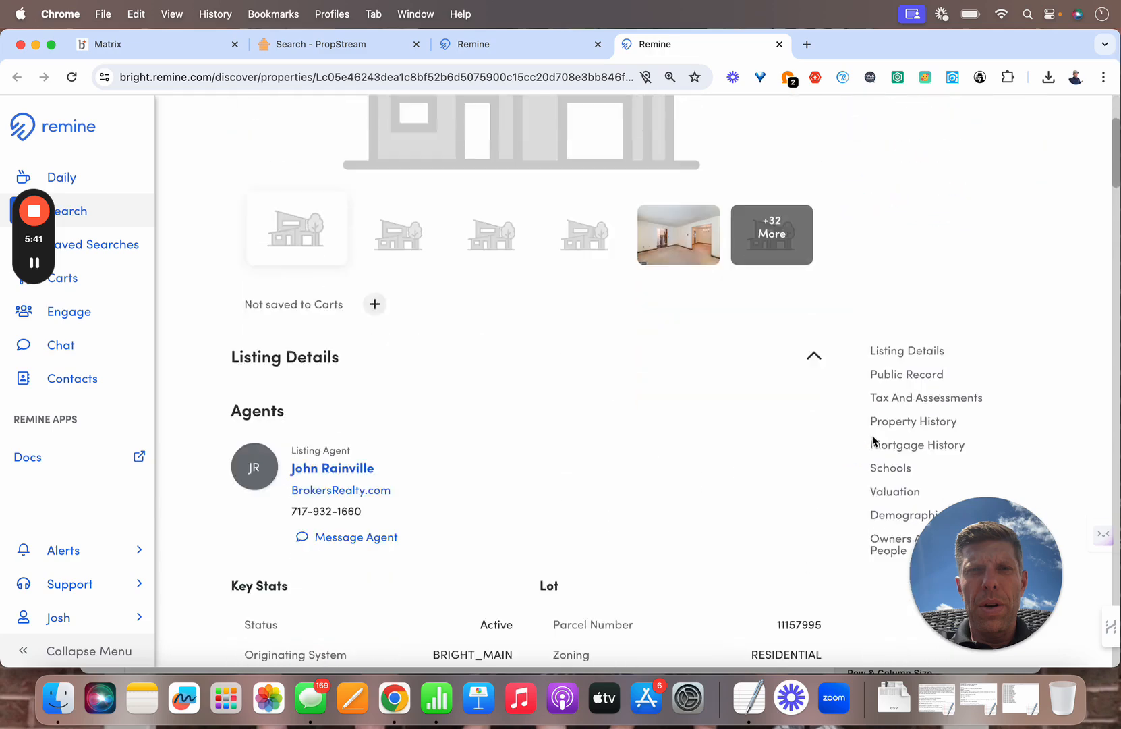
click(887, 457)
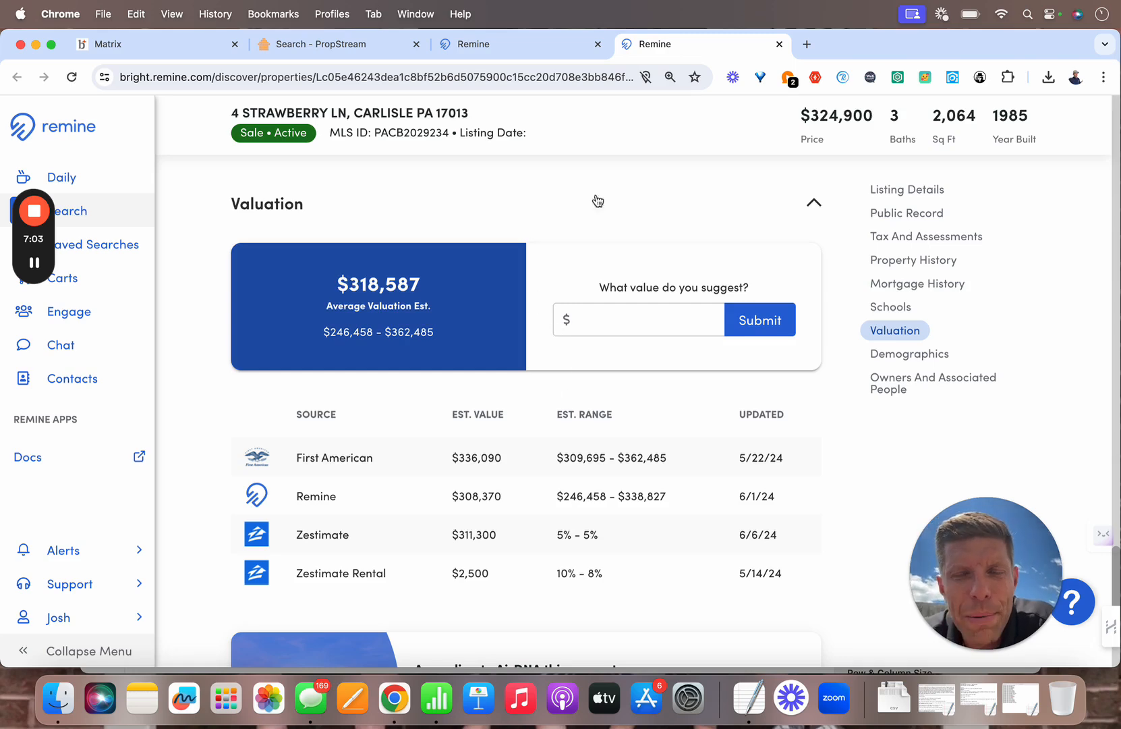
click(37, 46)
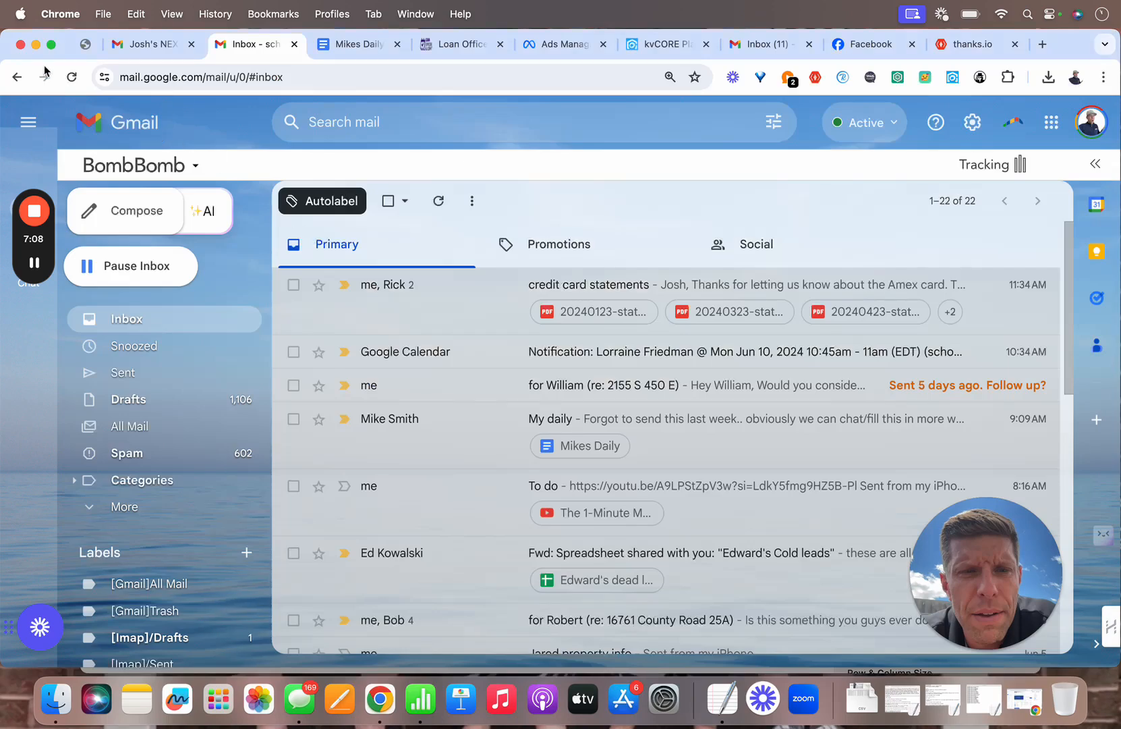
click(35, 46)
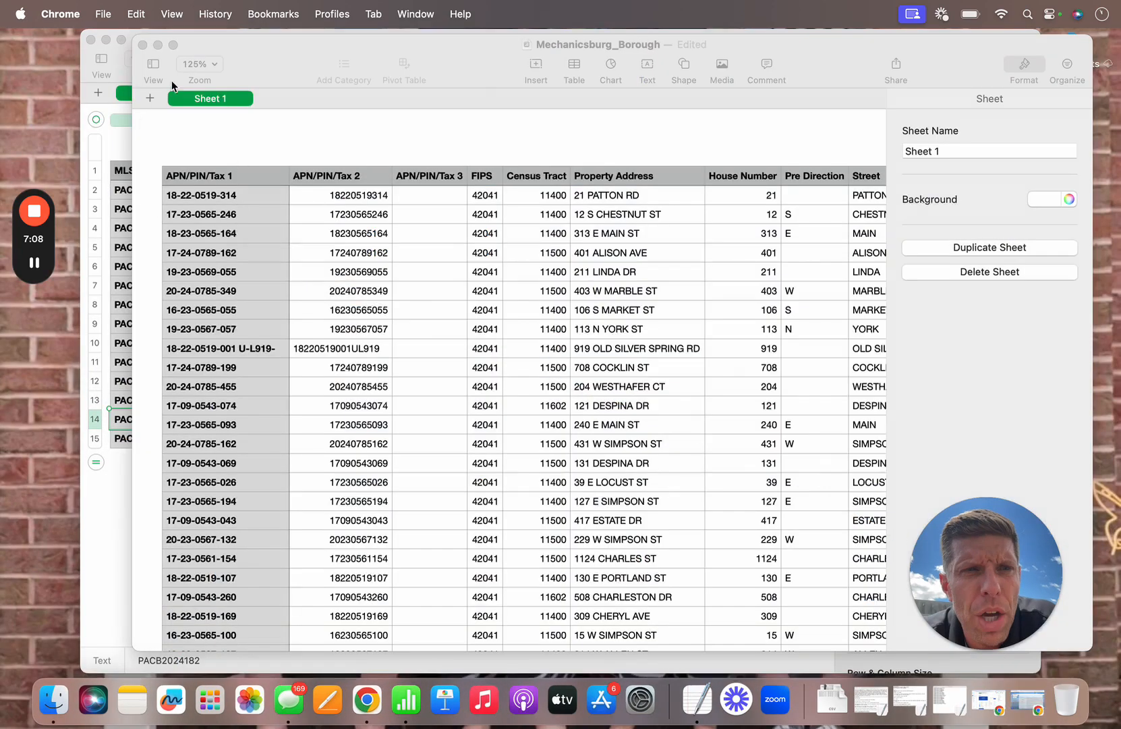
click(158, 44)
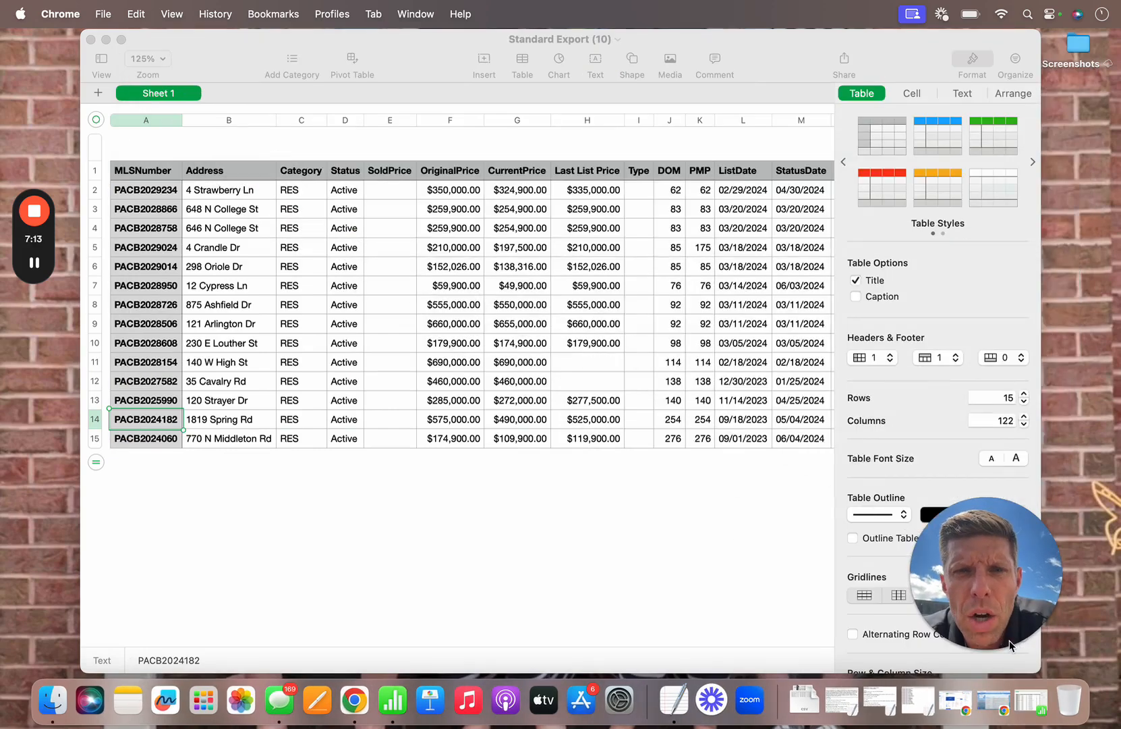
click(964, 708)
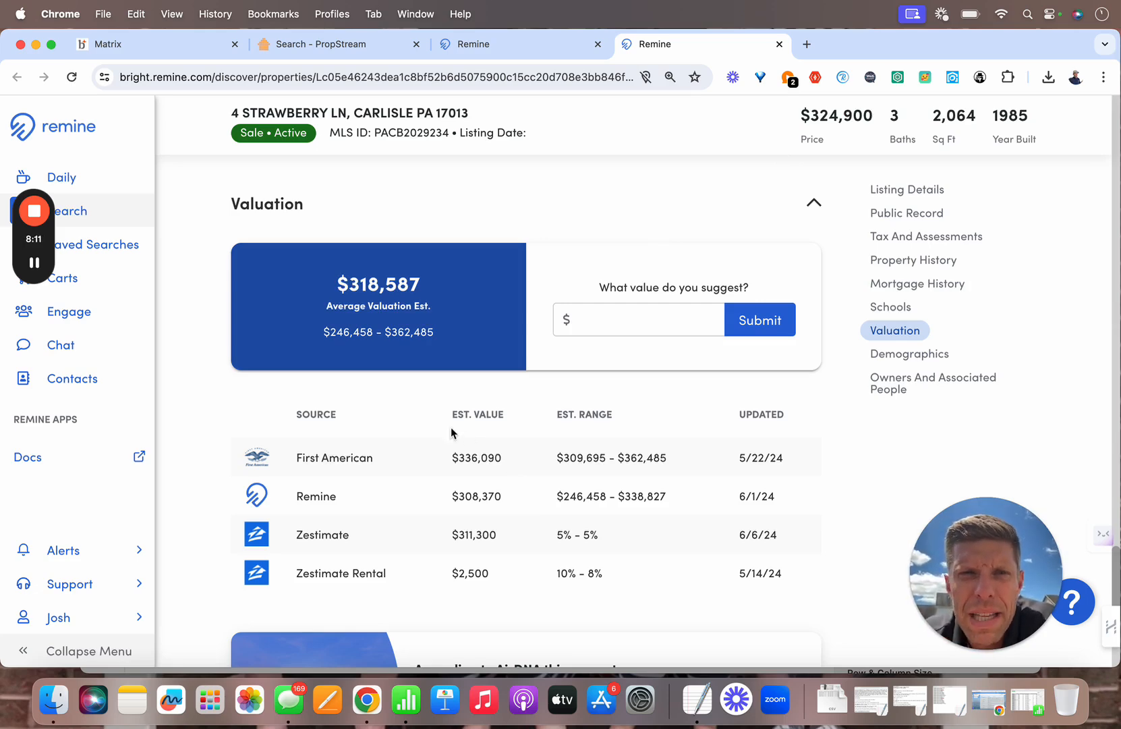
click(471, 52)
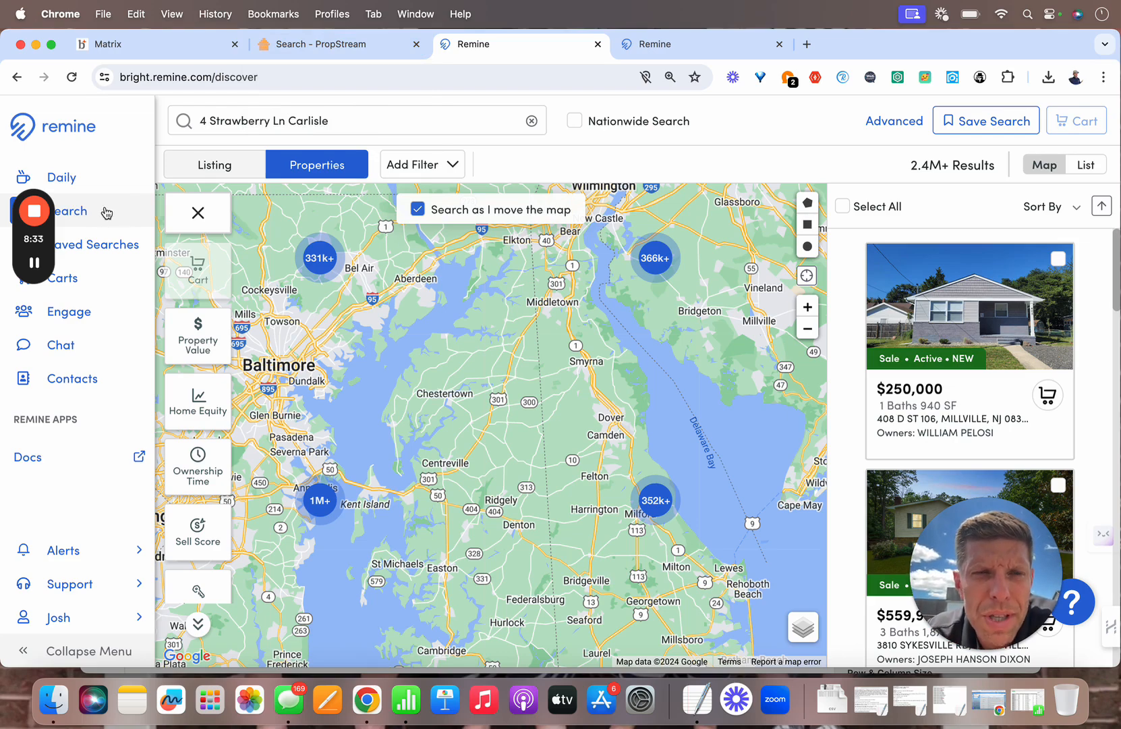
Step: Replace the address search with 'carlisle' and pick Carlisle, PA under Cities
click(532, 121)
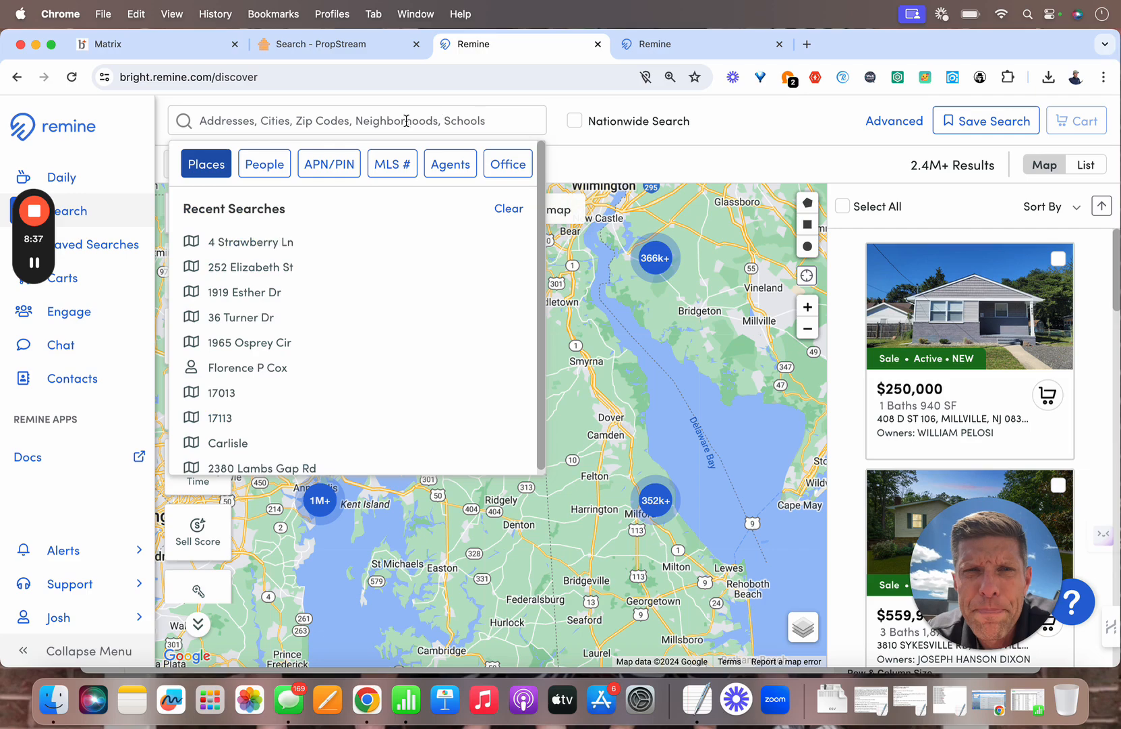
text(ca)
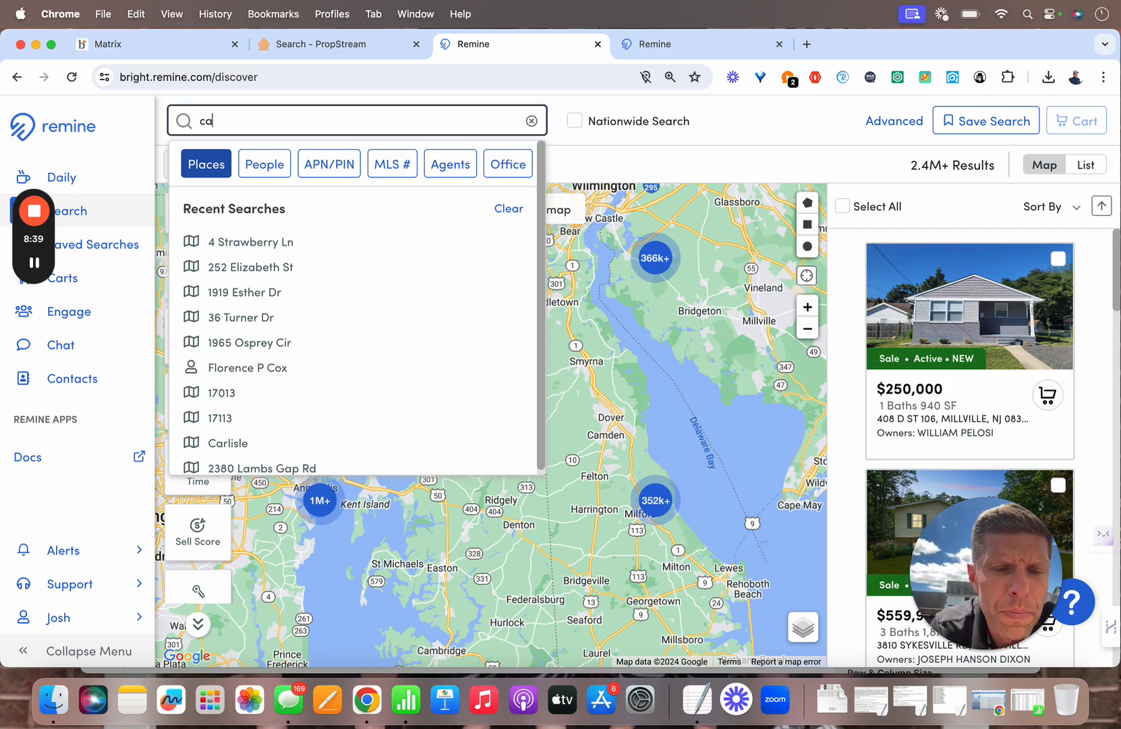
text(r)
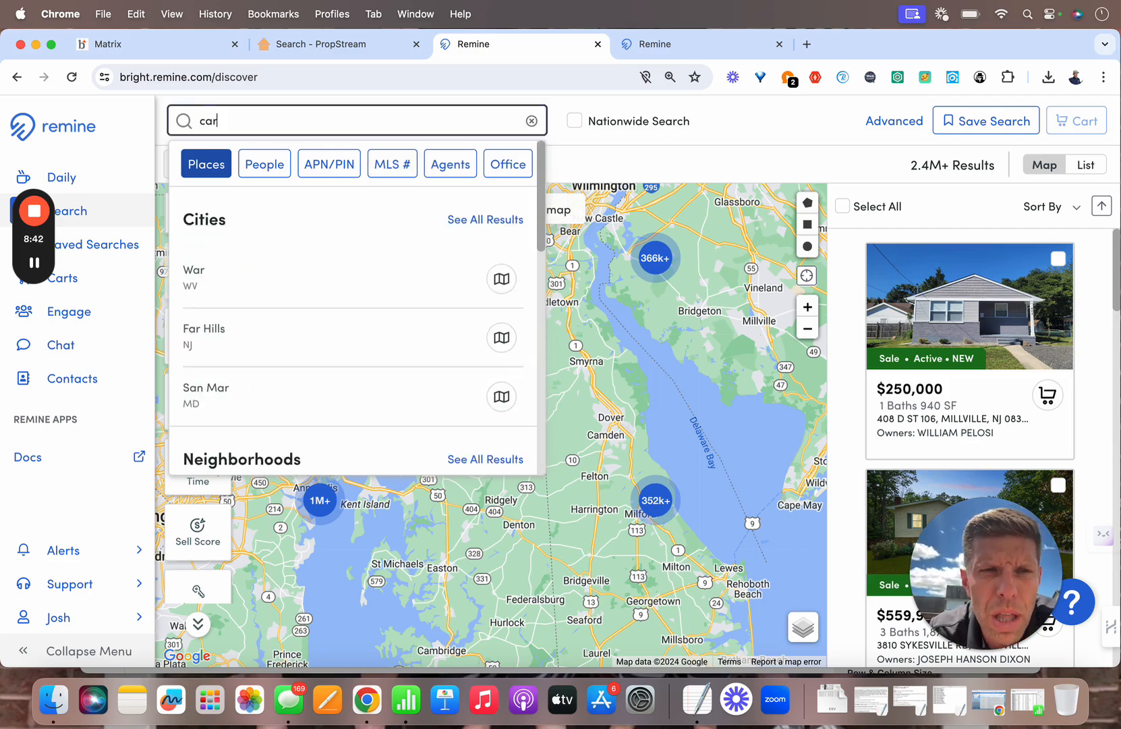
text(kis)
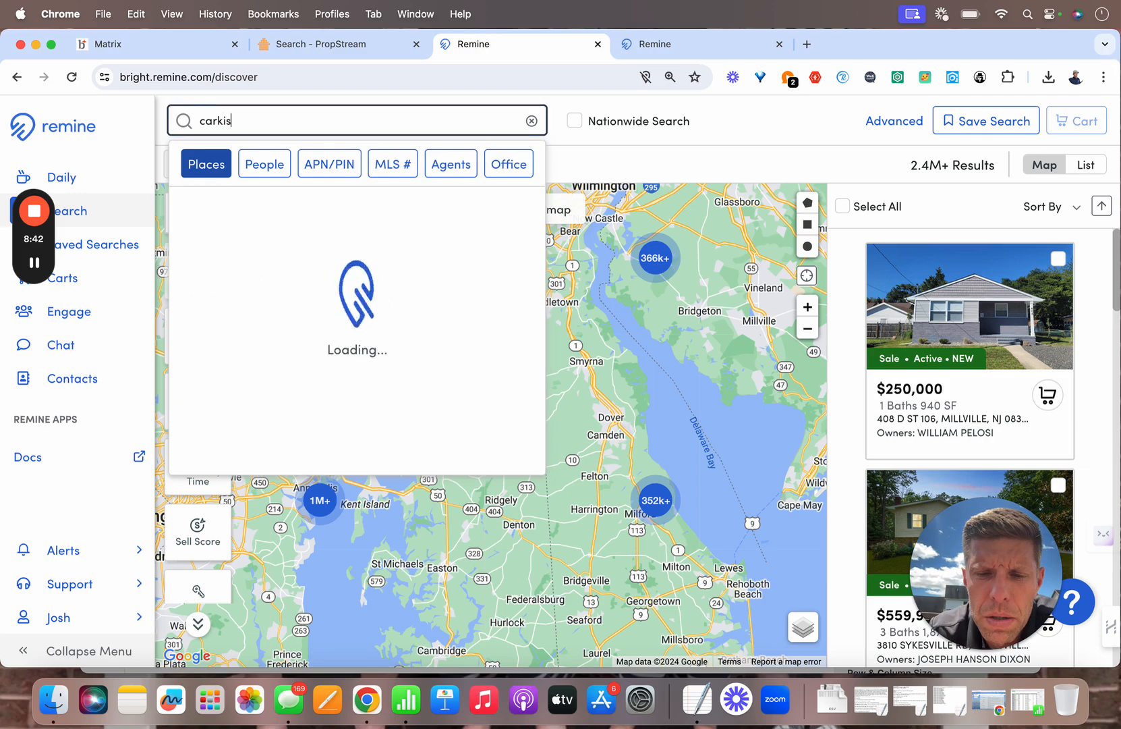
key(BackSpace)
key(BackSpace)
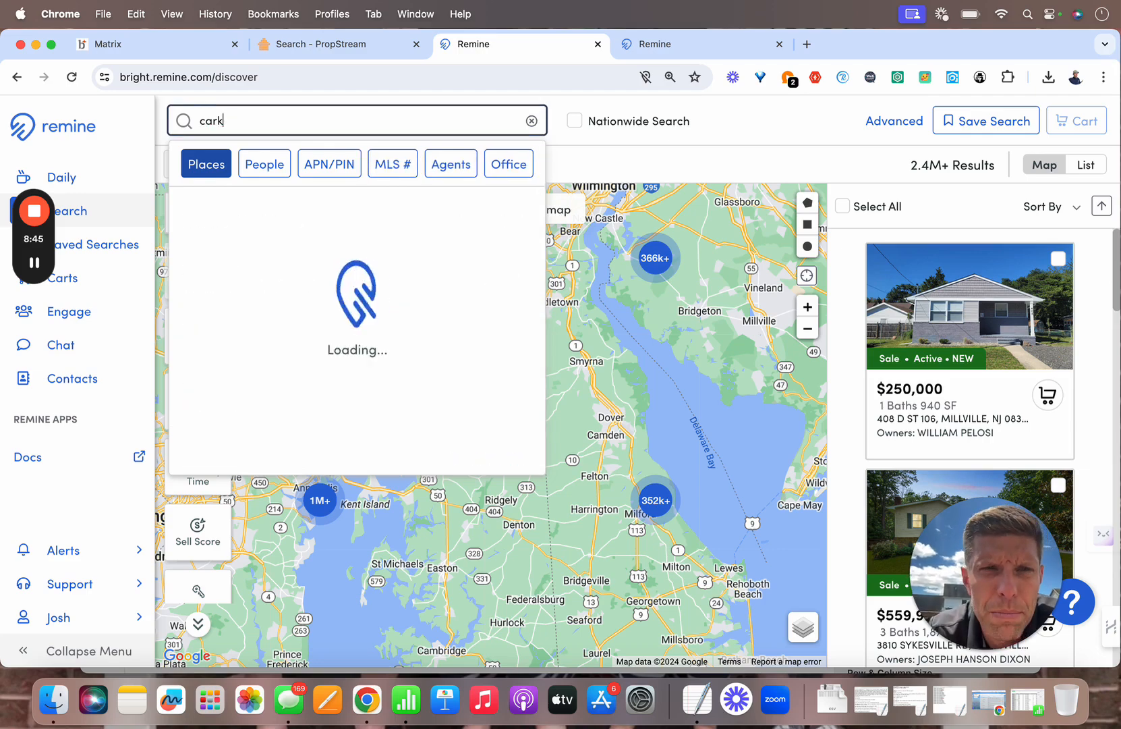
key(BackSpace)
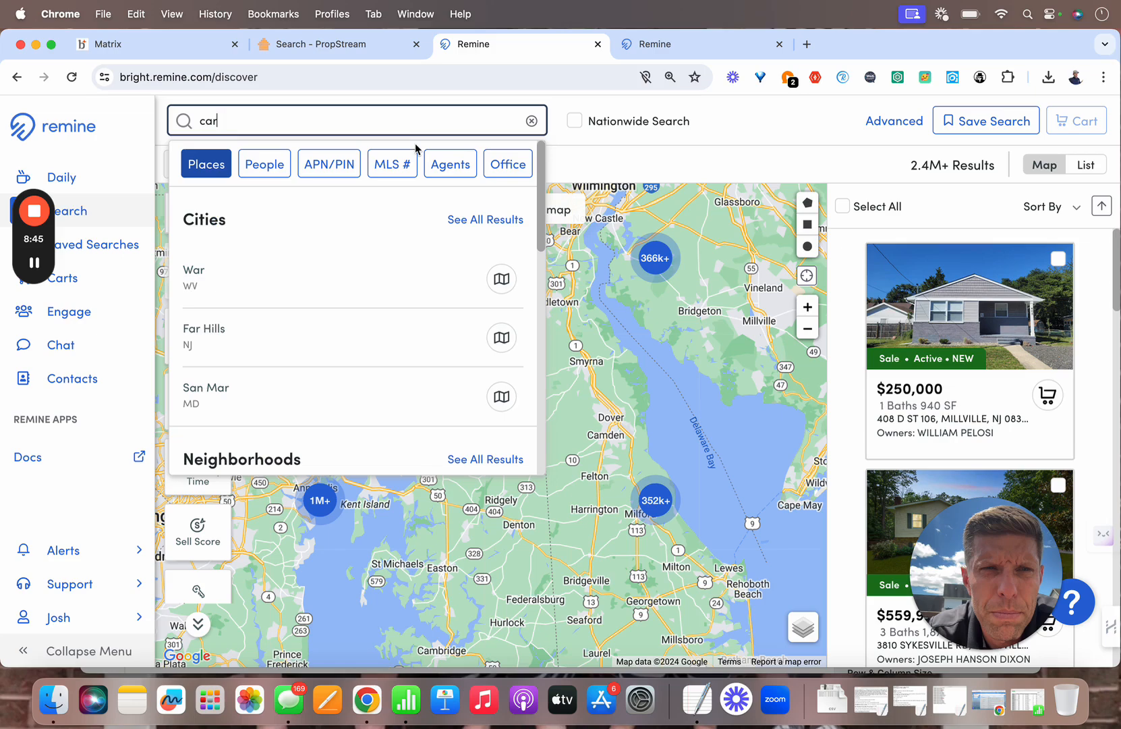
text(lis)
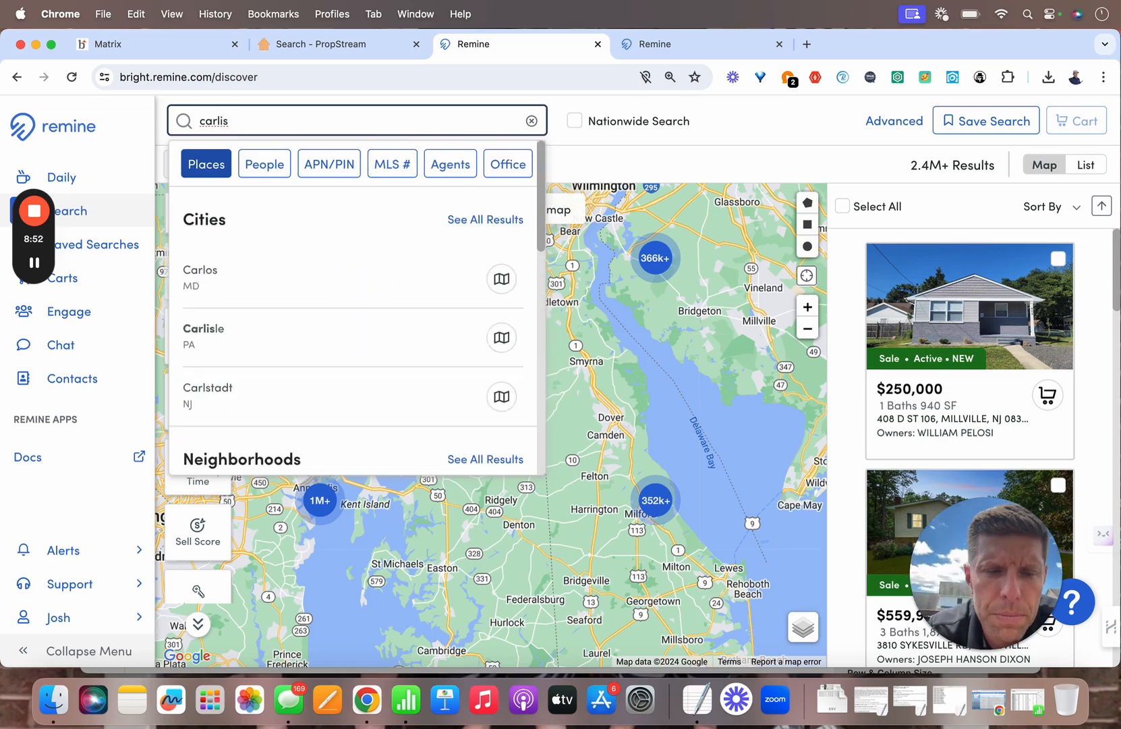
text(le)
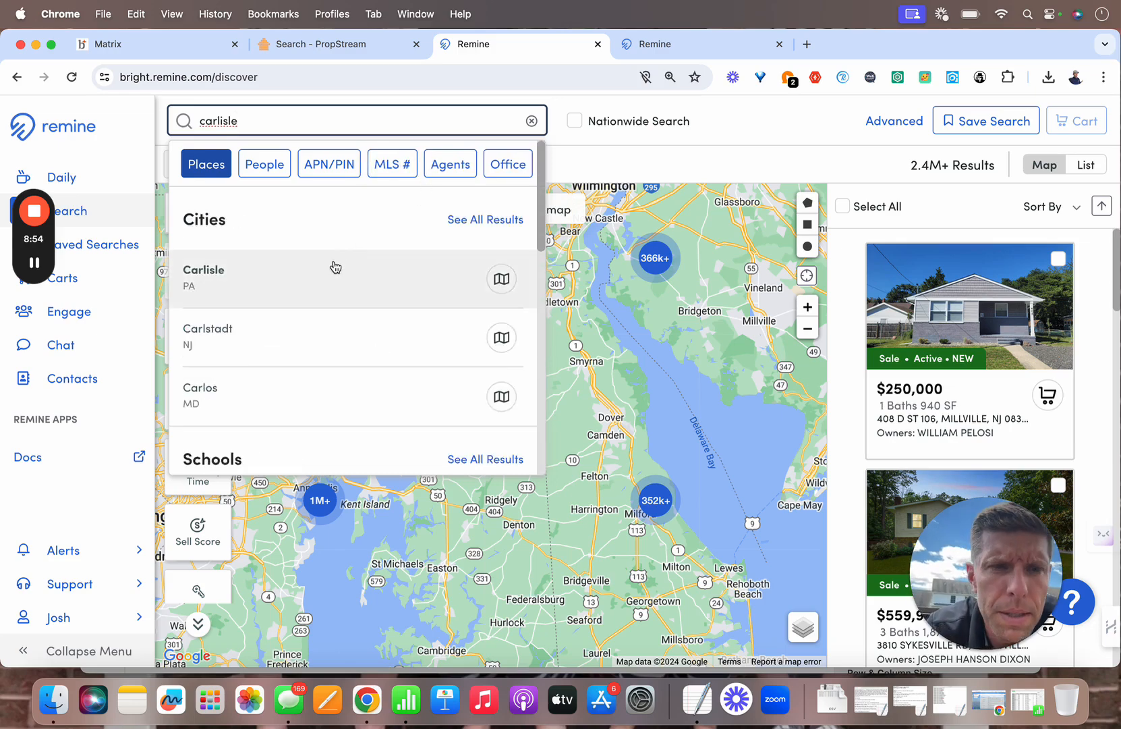
click(334, 265)
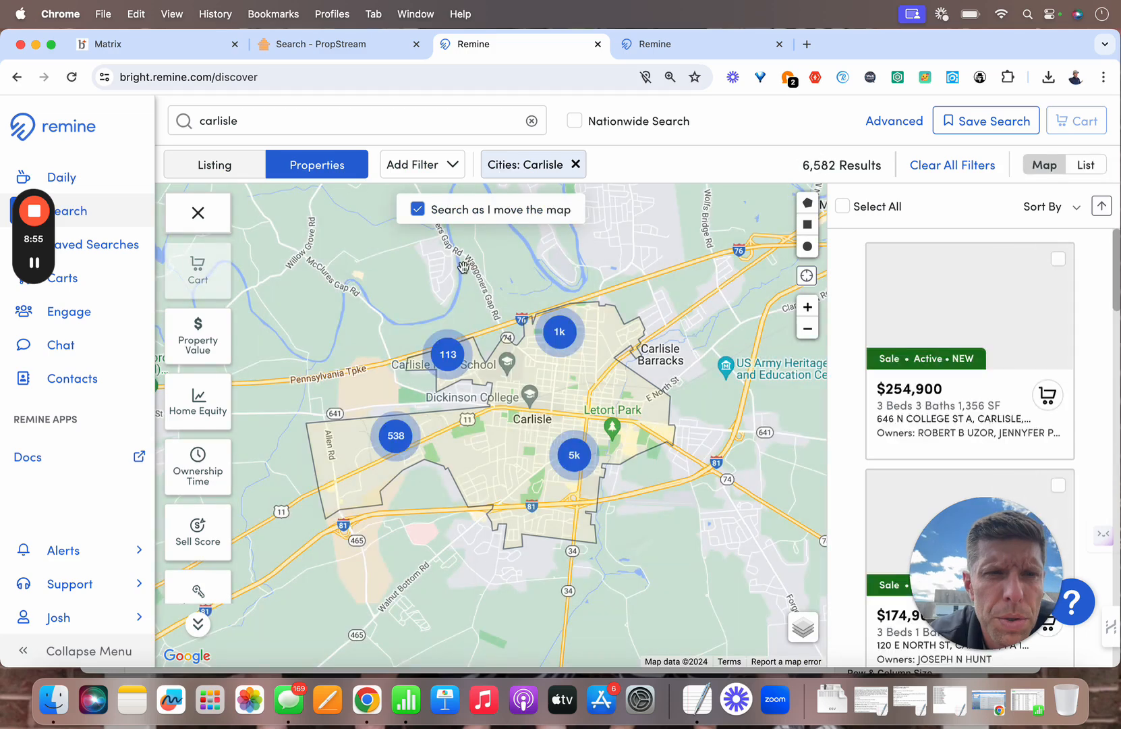
Step: In Advanced filters, set Status to Active and check Single-Family, Townhome and Condo
click(892, 124)
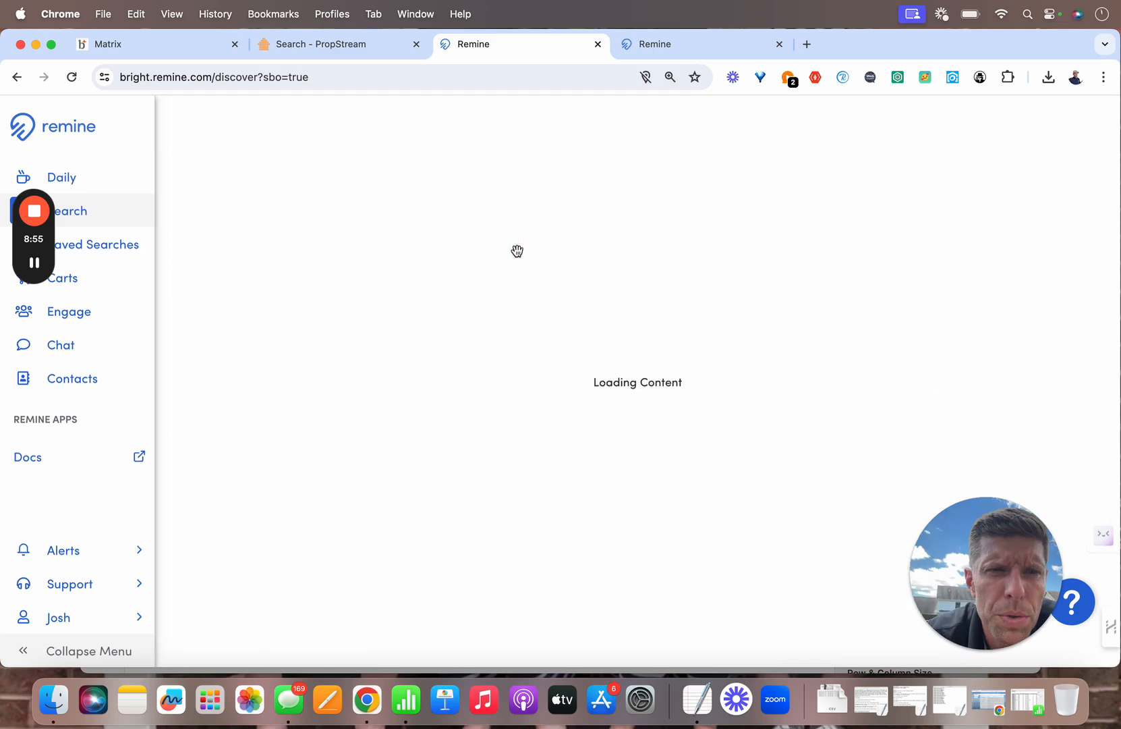
click(466, 290)
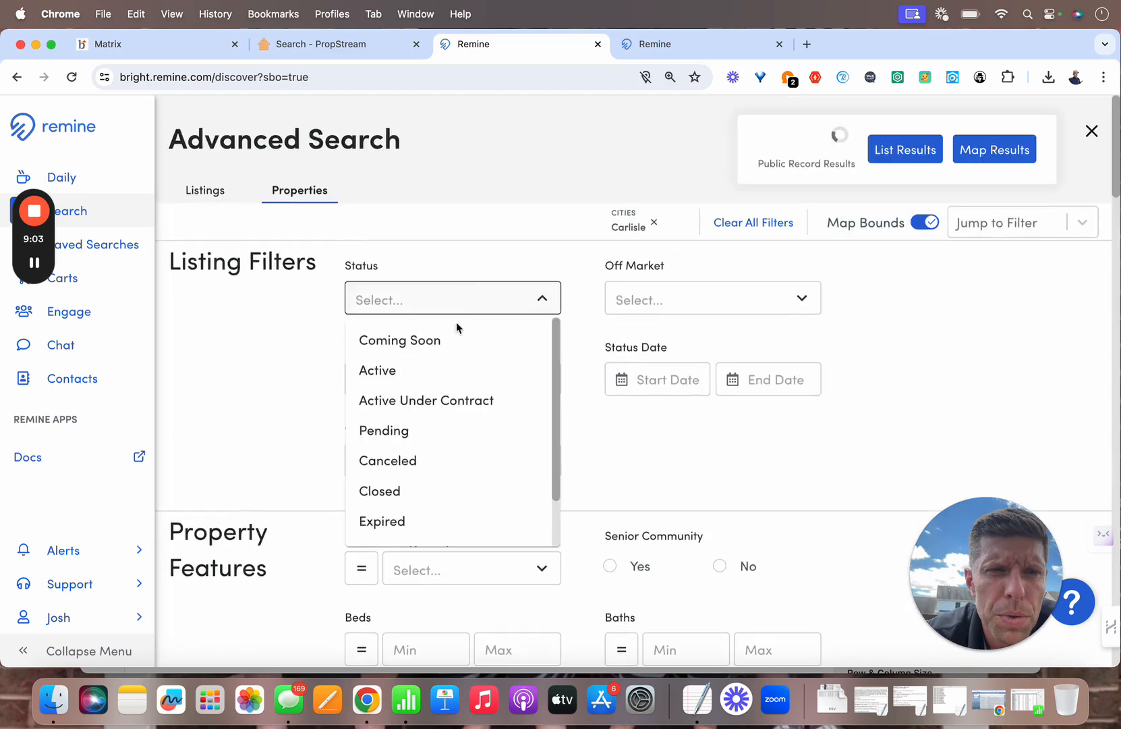
click(438, 370)
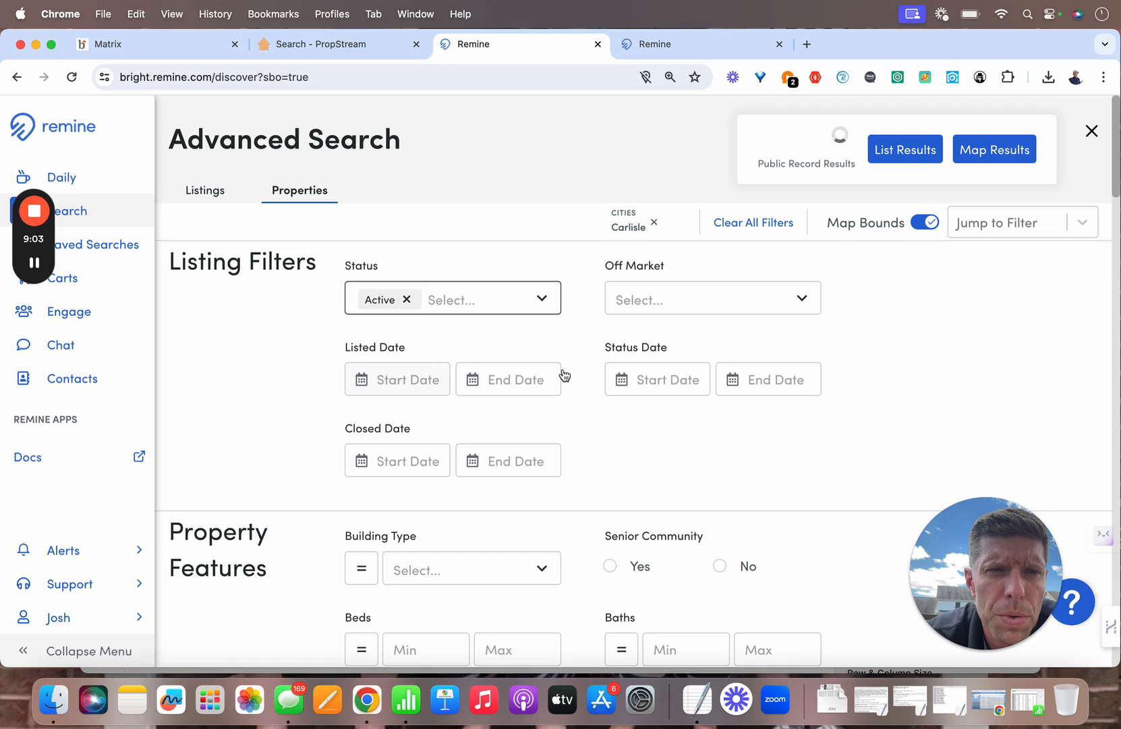
scroll(563, 372, down, 2)
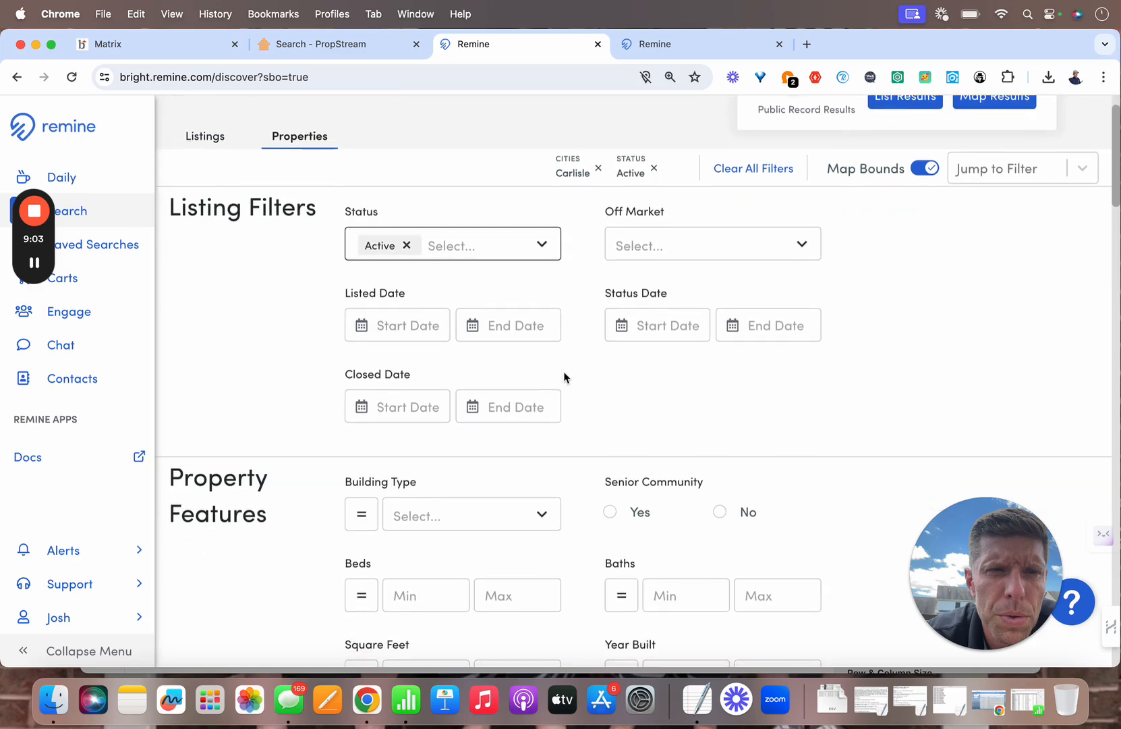
scroll(565, 375, down, 2)
scroll(564, 376, down, 10)
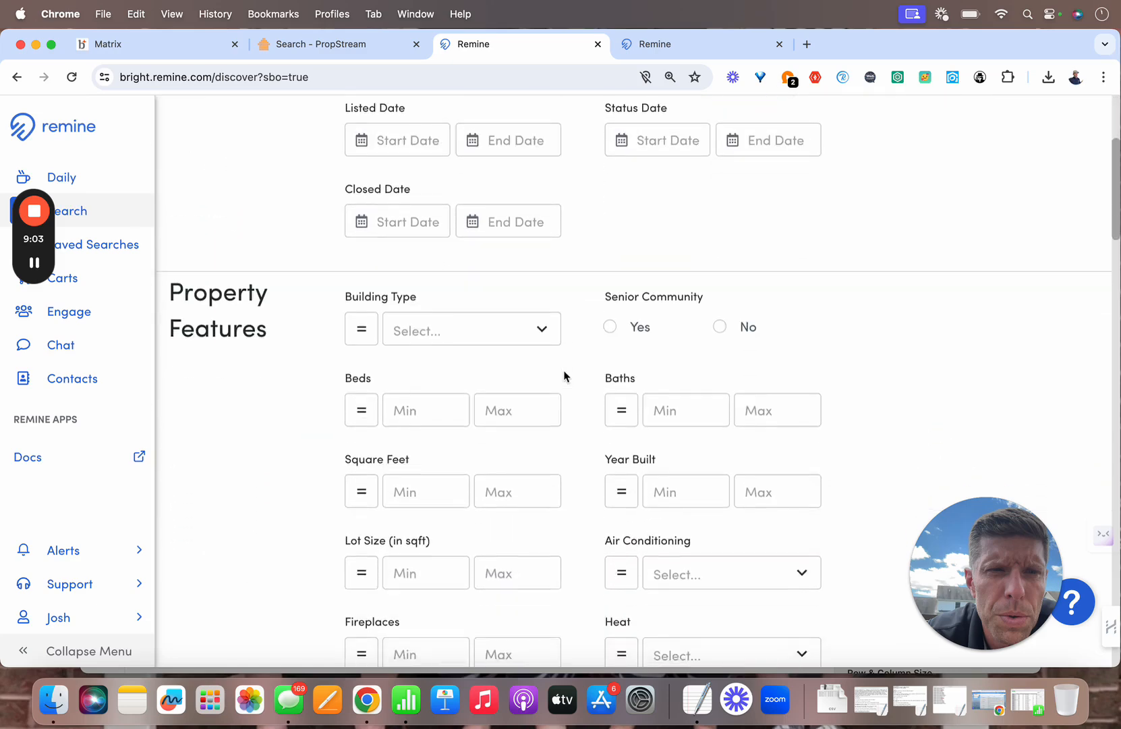
scroll(564, 376, down, 9)
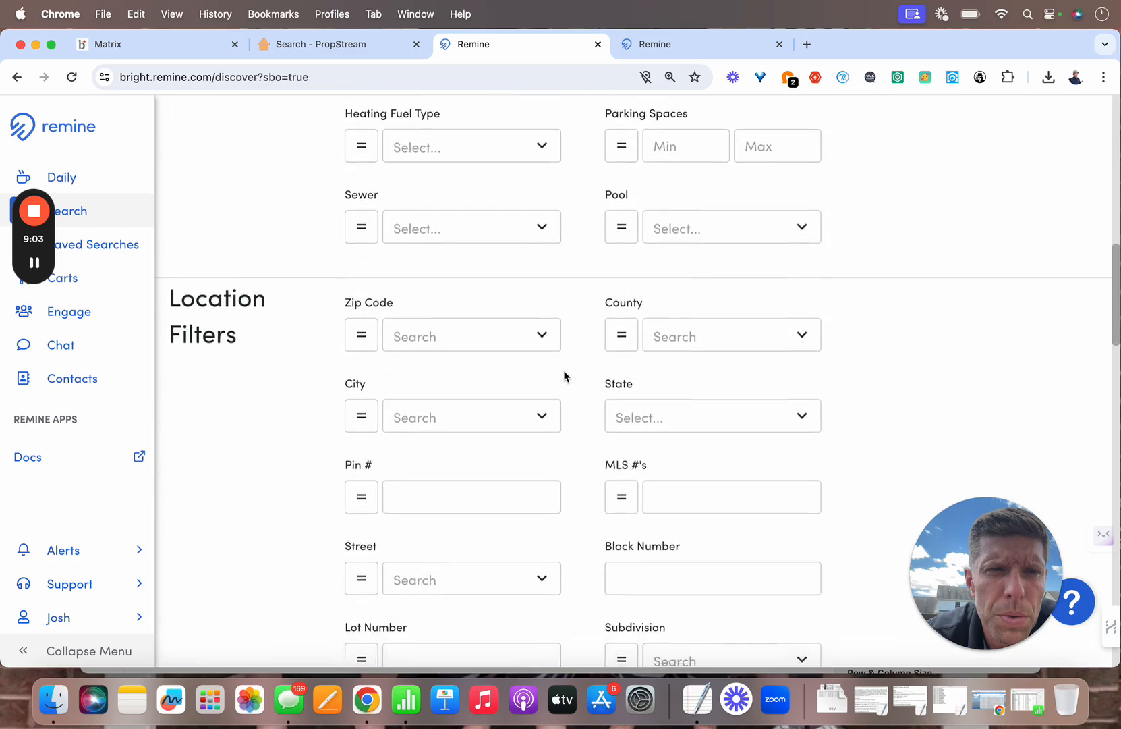
scroll(565, 376, down, 10)
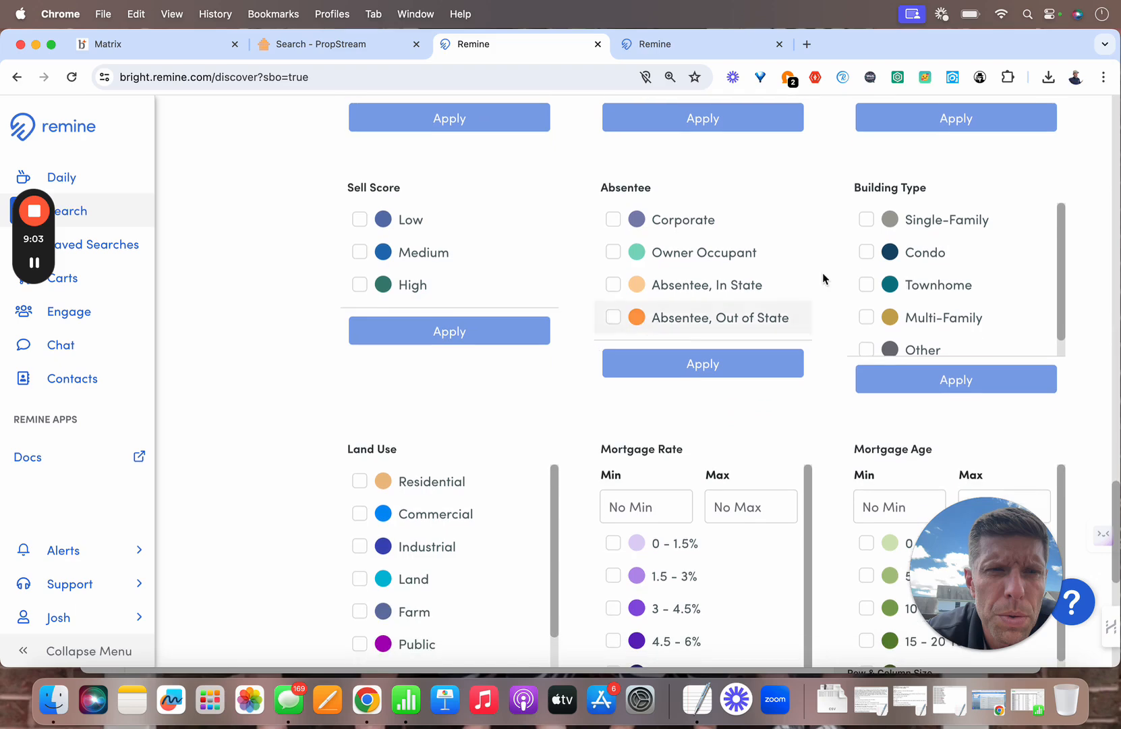
click(866, 219)
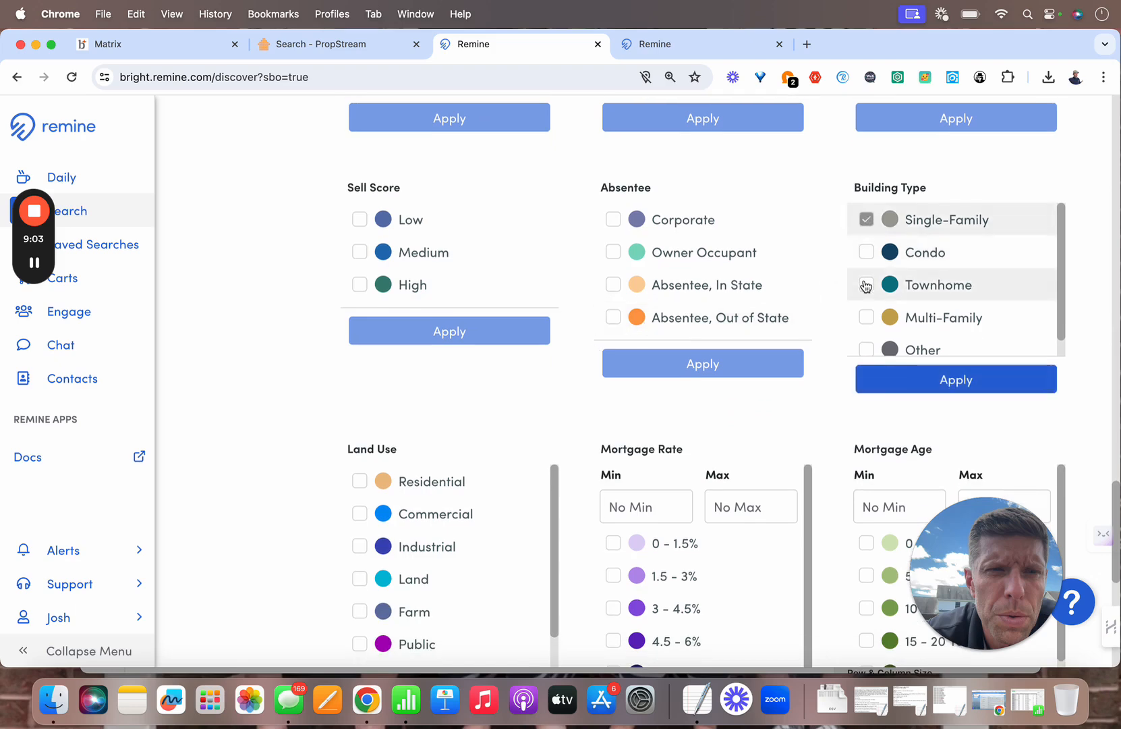
click(866, 284)
click(867, 253)
Step: Apply the building types and add a Residential land use filter
scroll(752, 320, down, 6)
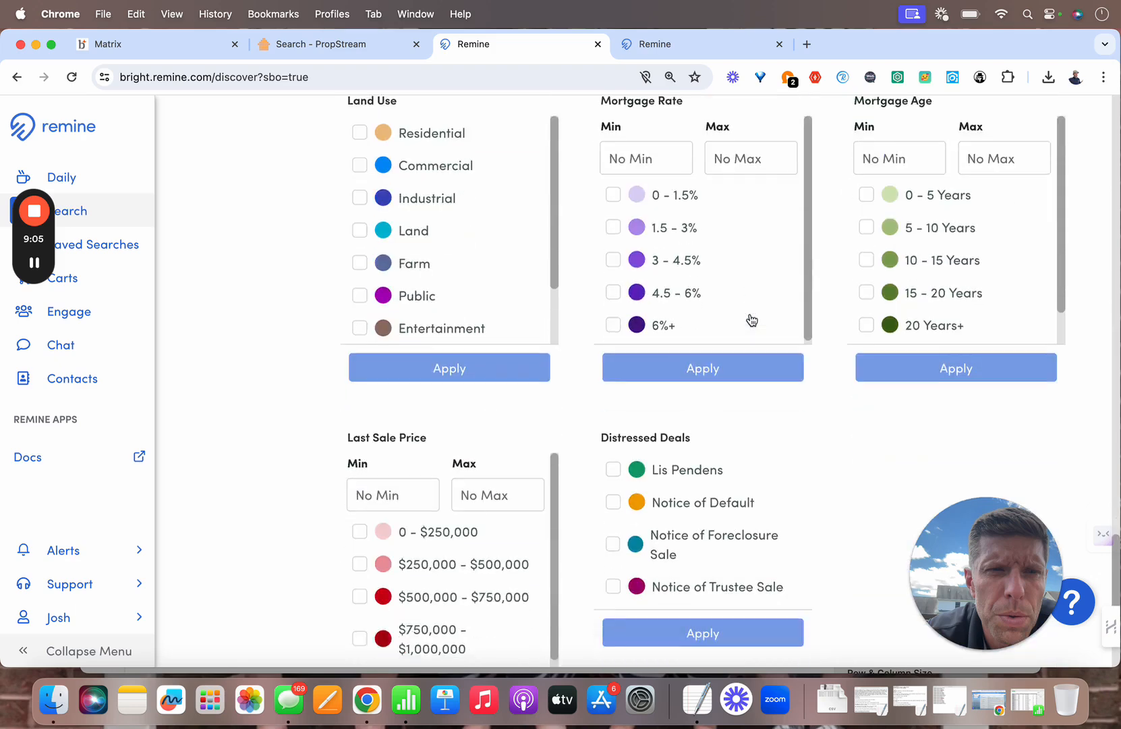
scroll(472, 233, up, 2)
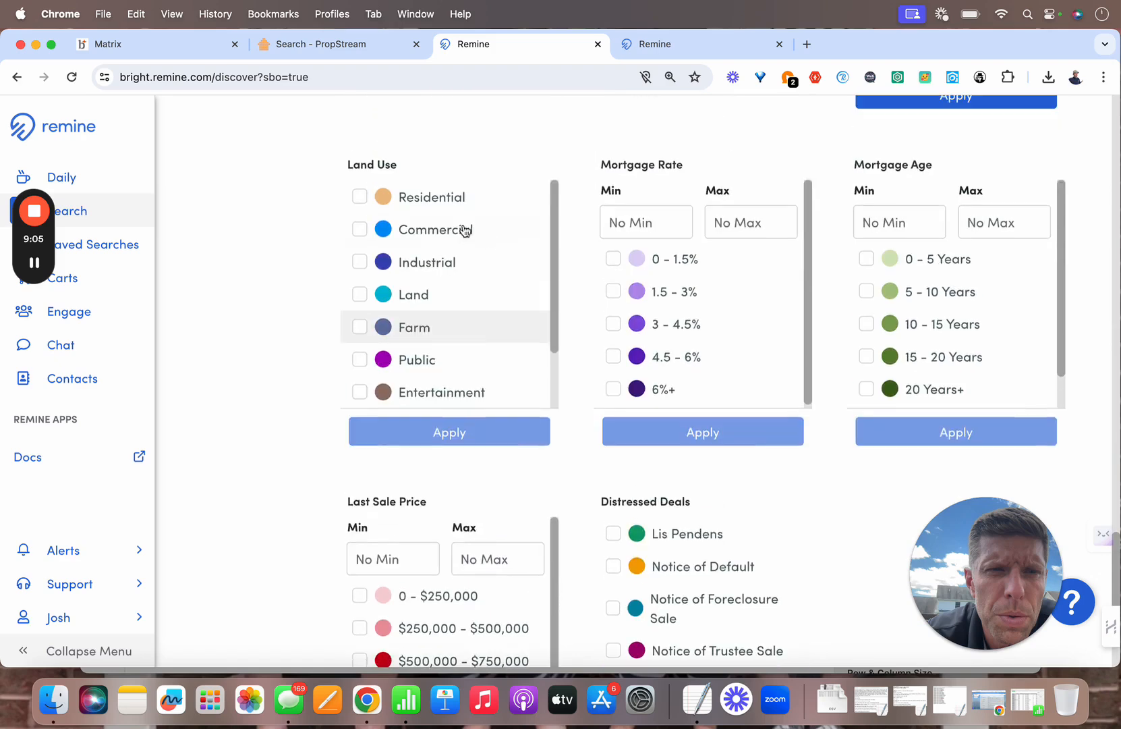
click(361, 200)
scroll(921, 206, up, 2)
click(943, 185)
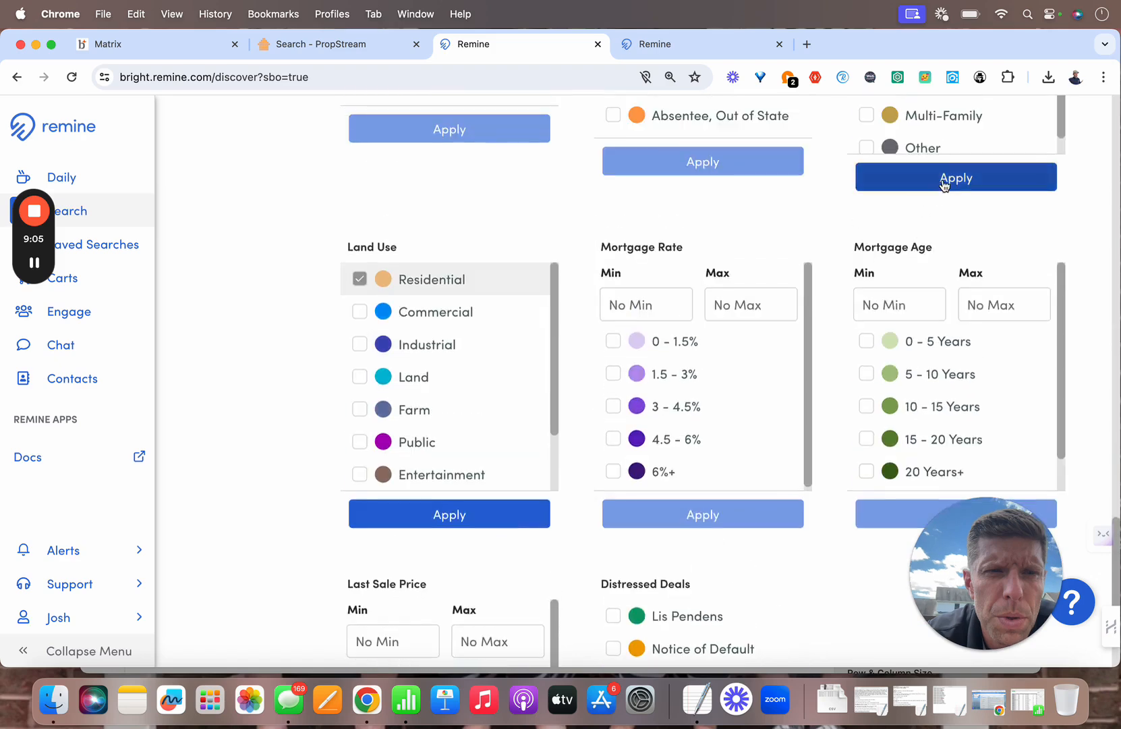
click(481, 513)
scroll(481, 512, down, 4)
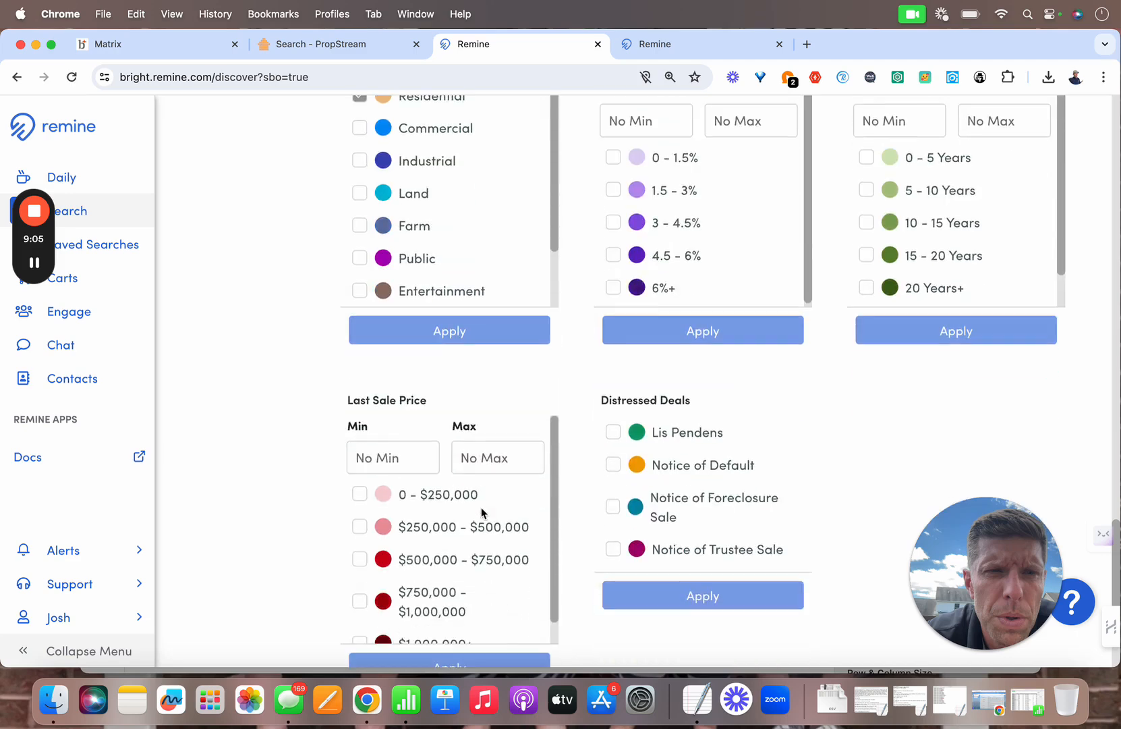
scroll(481, 513, up, 10)
scroll(481, 513, up, 10)
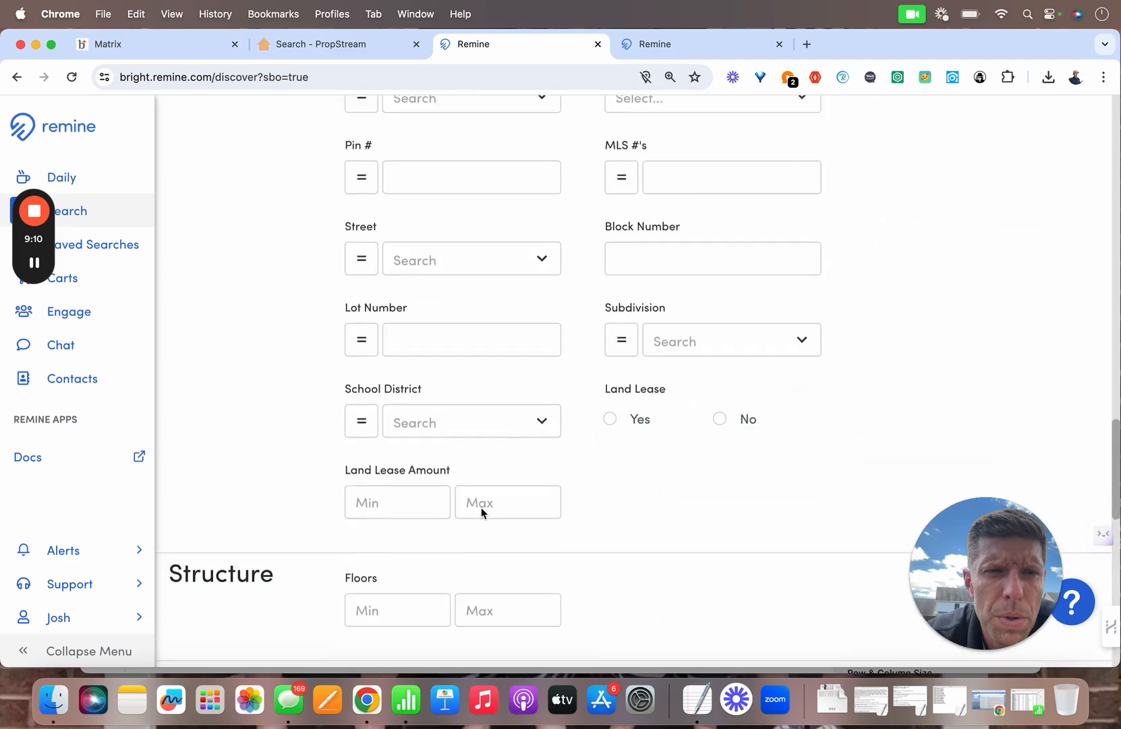
scroll(482, 513, up, 15)
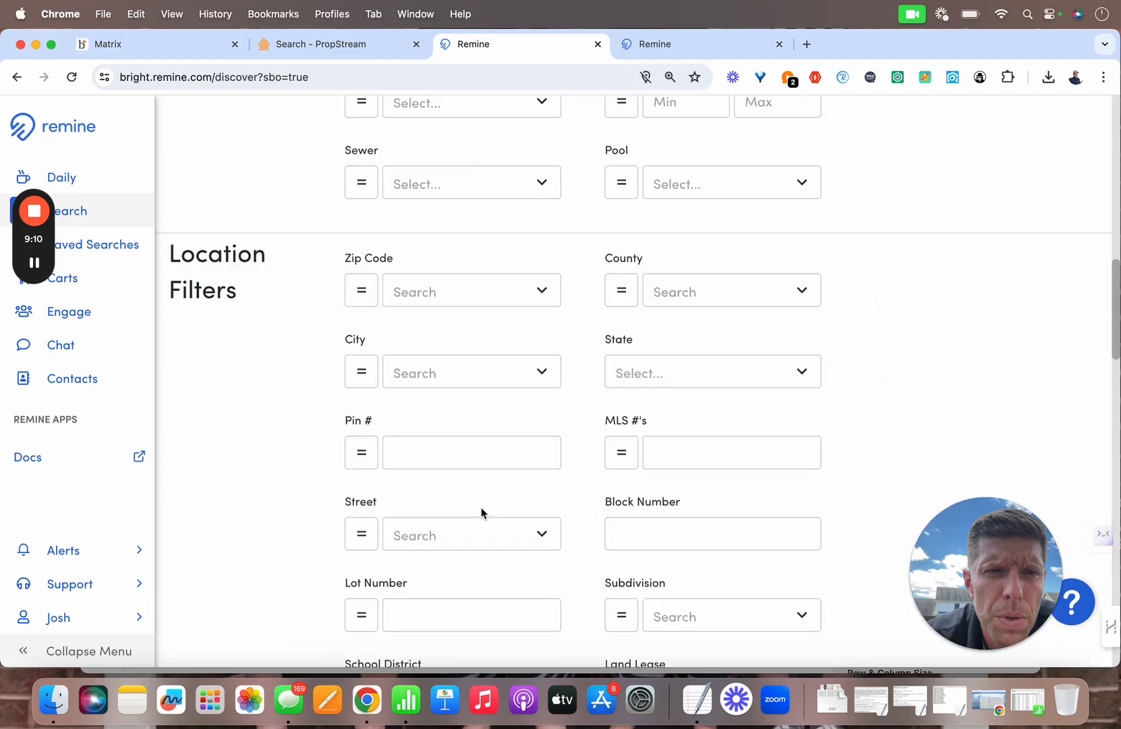
scroll(481, 513, up, 4)
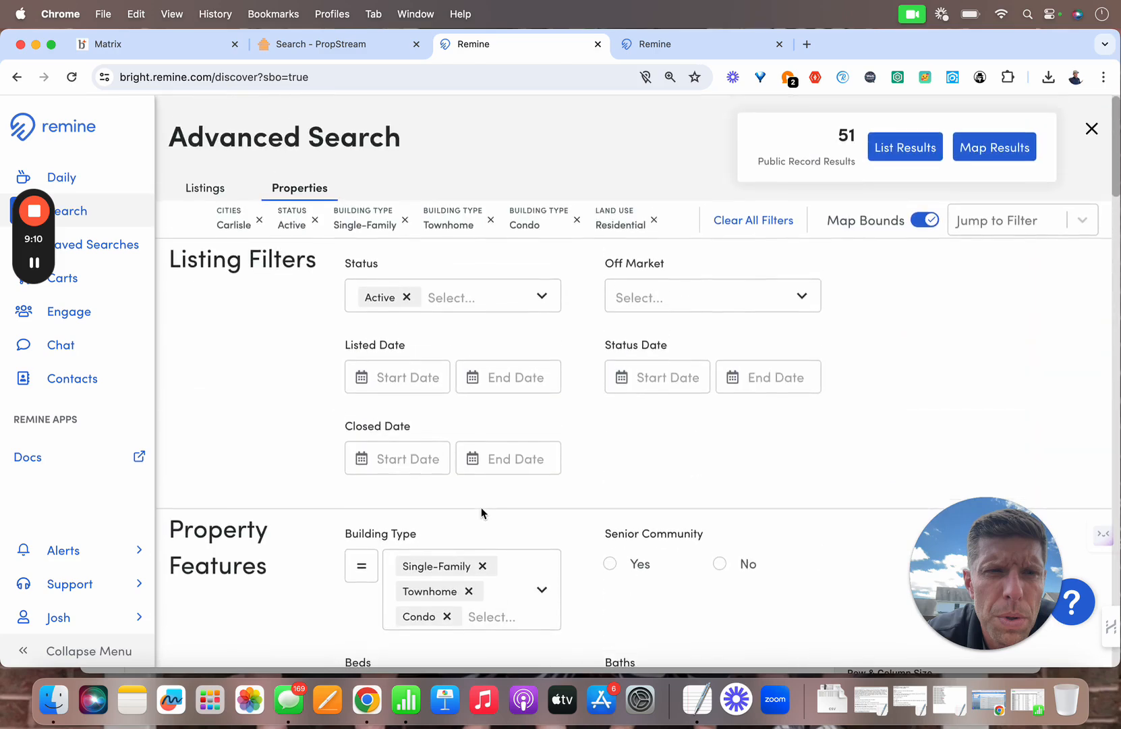
Step: Try a listed-after date of April 1, 2024, then remove the Residential and date chips
click(413, 379)
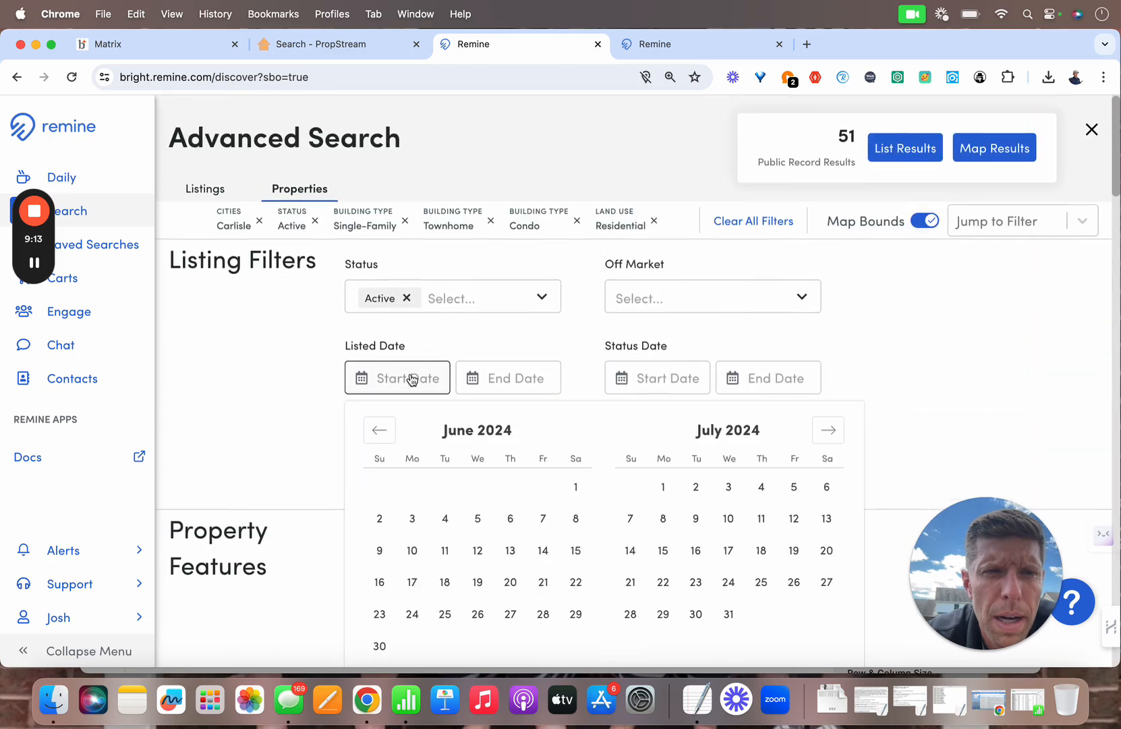
click(380, 430)
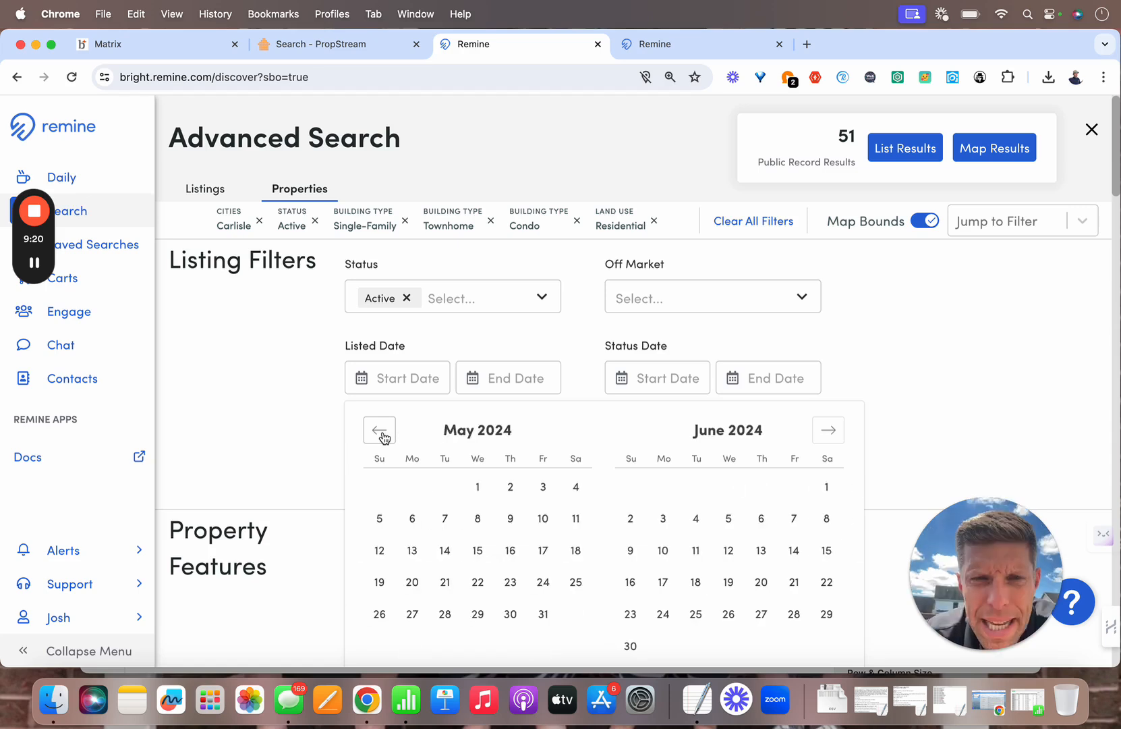
click(380, 430)
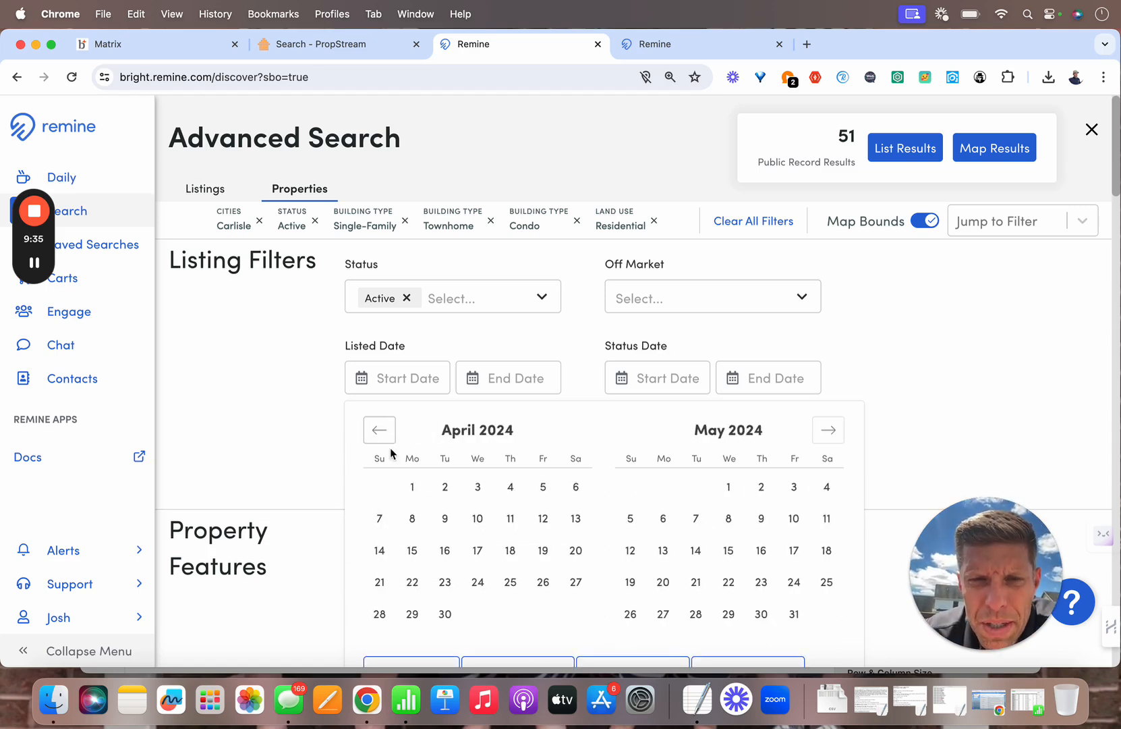
click(413, 488)
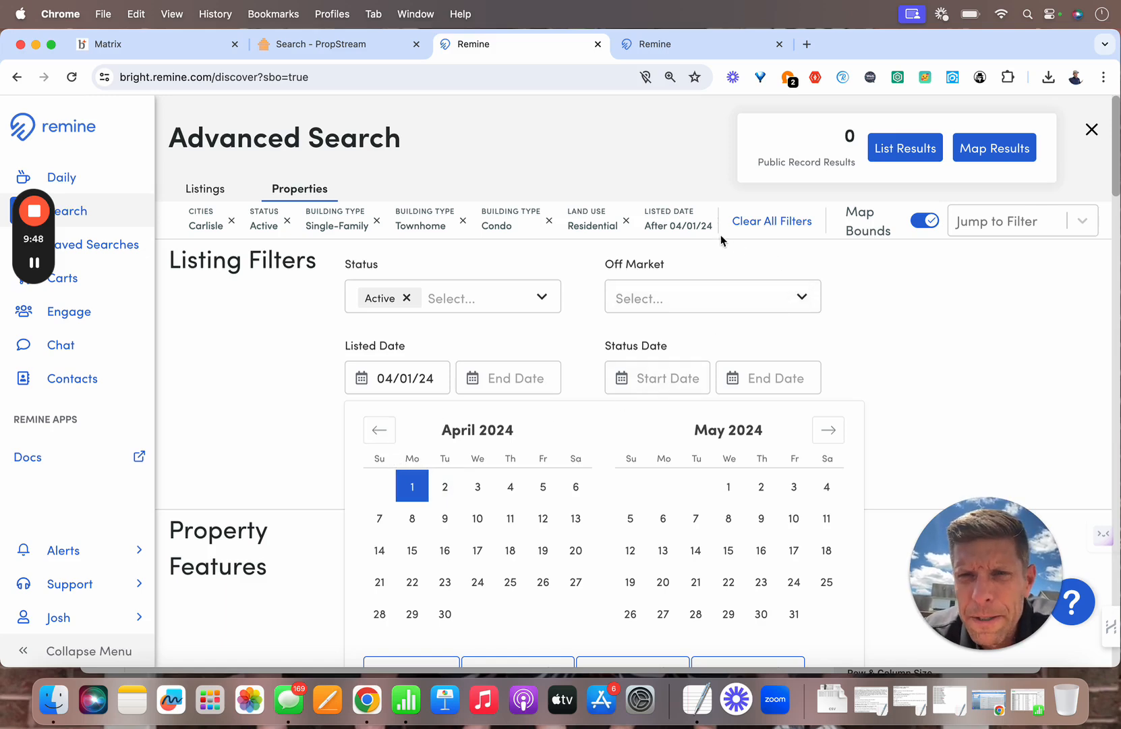
click(692, 220)
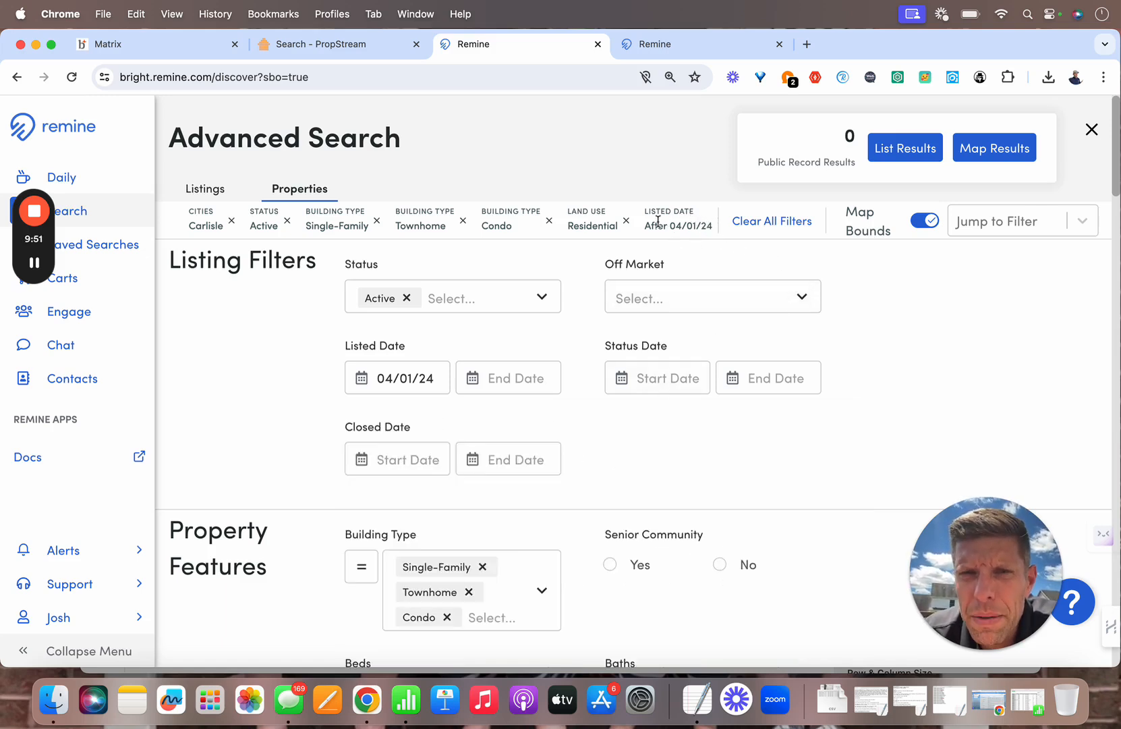
click(626, 223)
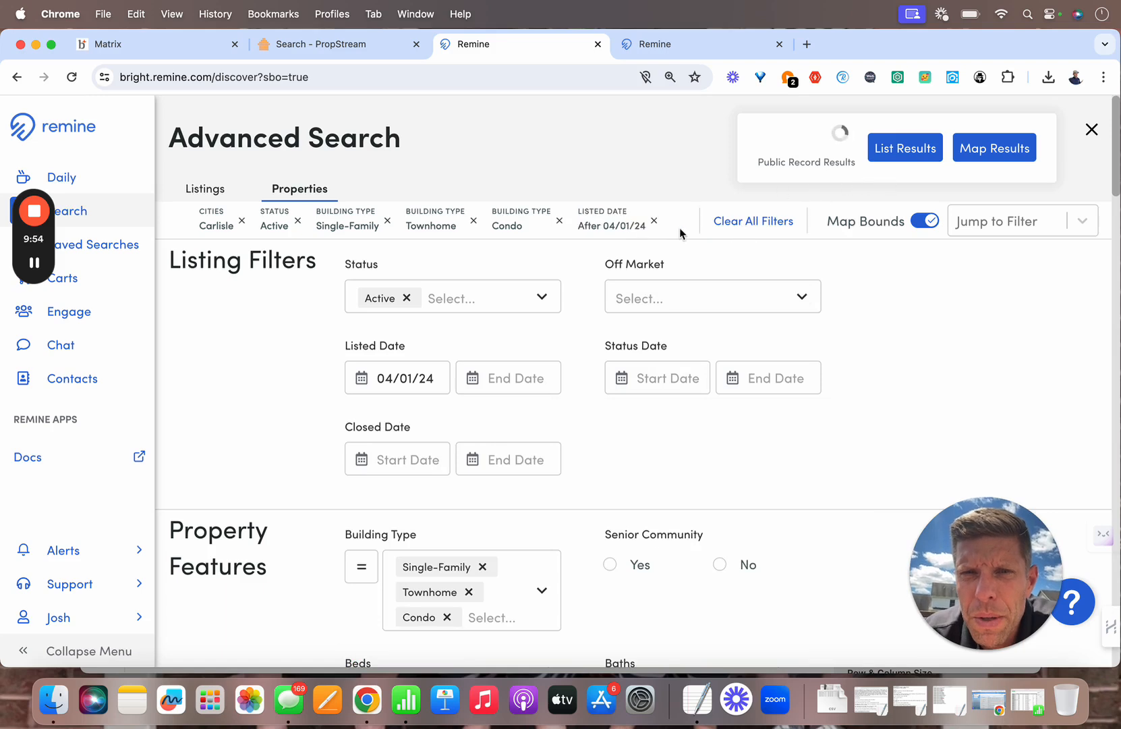
click(653, 222)
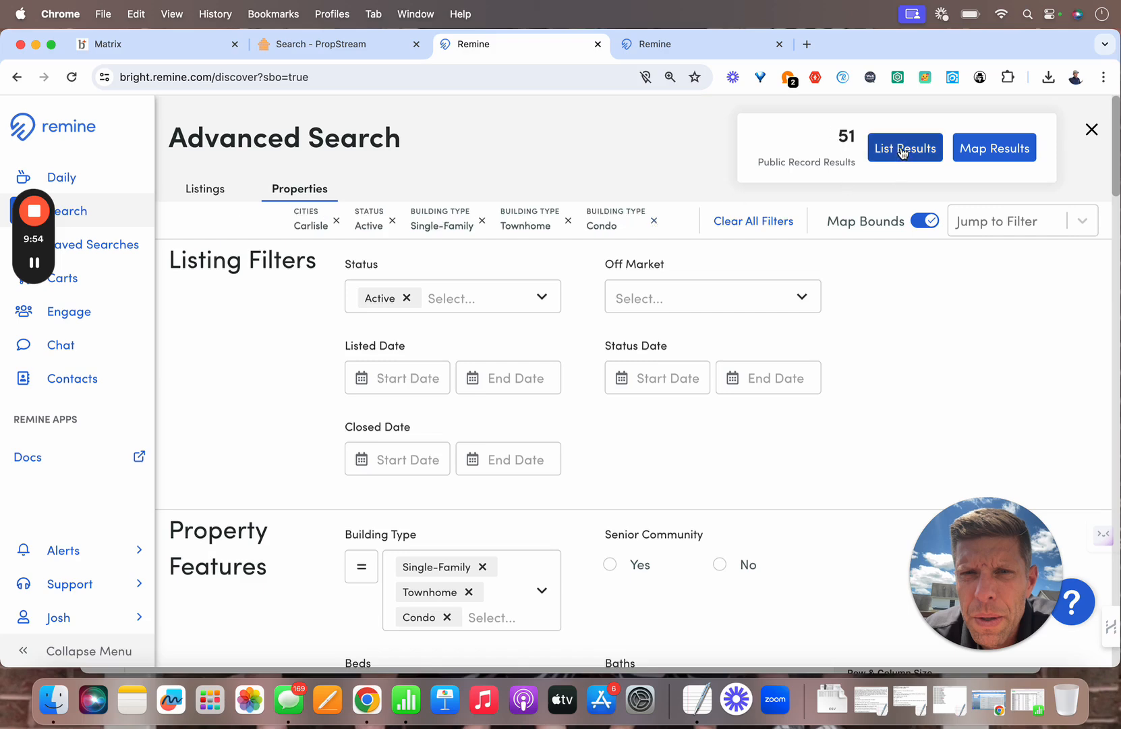
Step: In list view, select all 51 properties and add them to new cart 'Carlisle Active 61024'
click(903, 150)
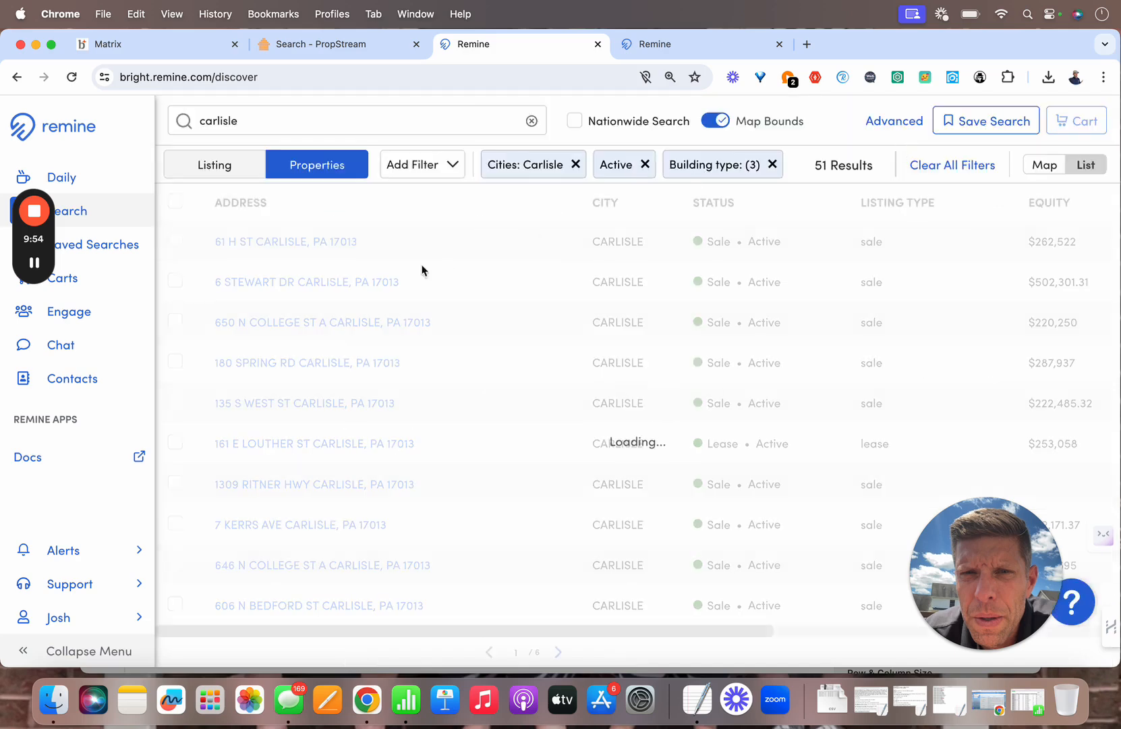
click(176, 202)
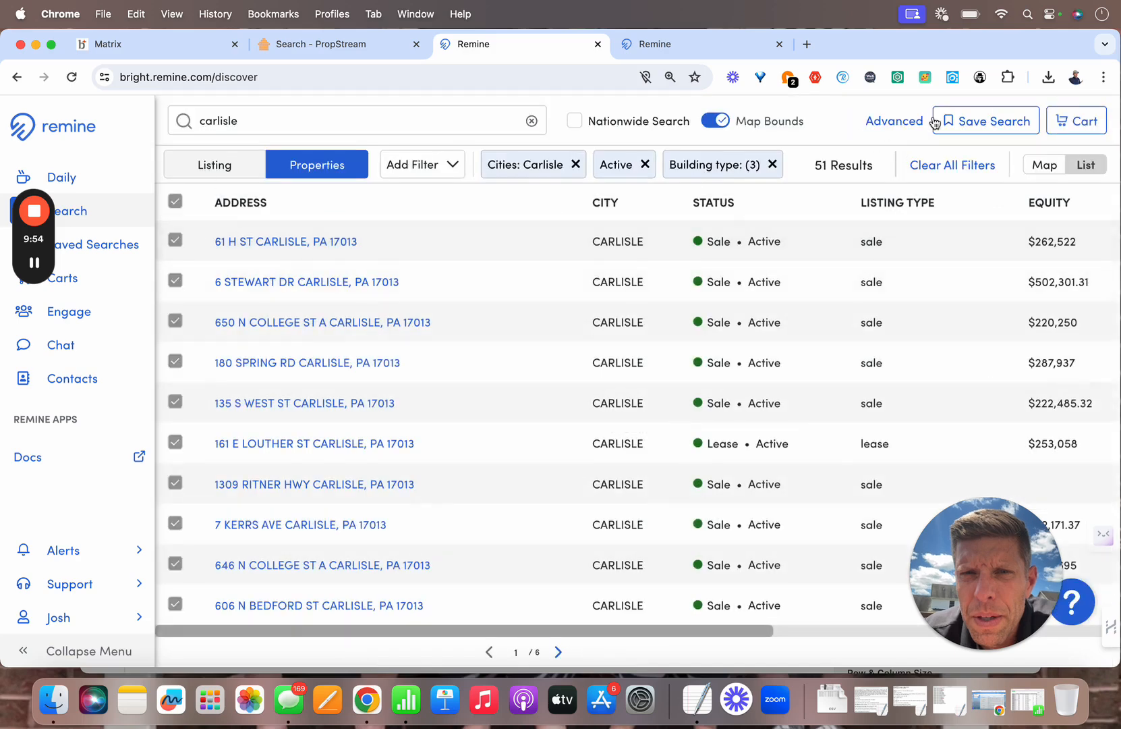
click(1082, 128)
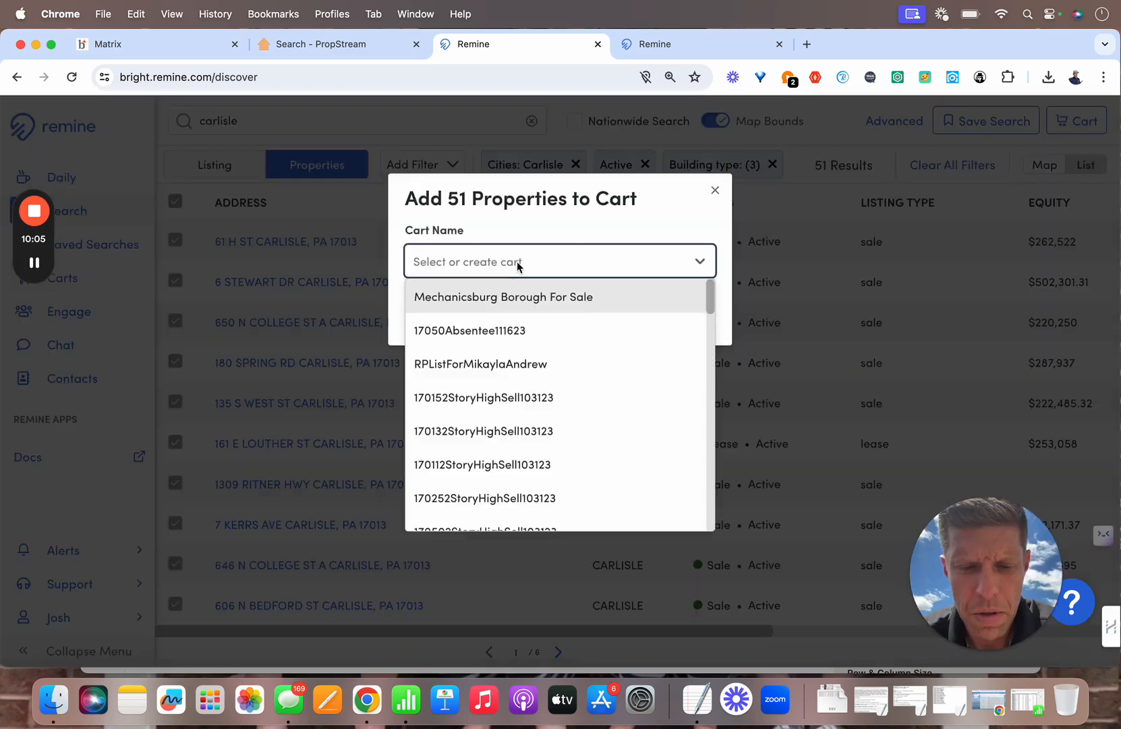
text(Carlisle)
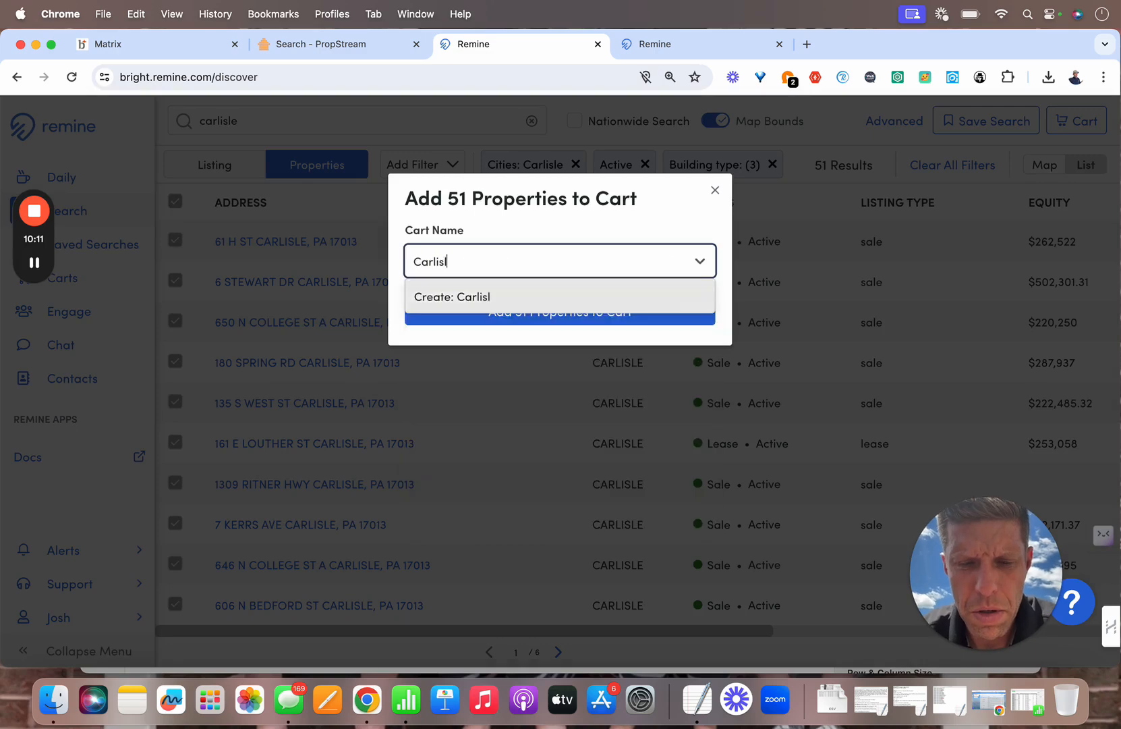
text(tive 6)
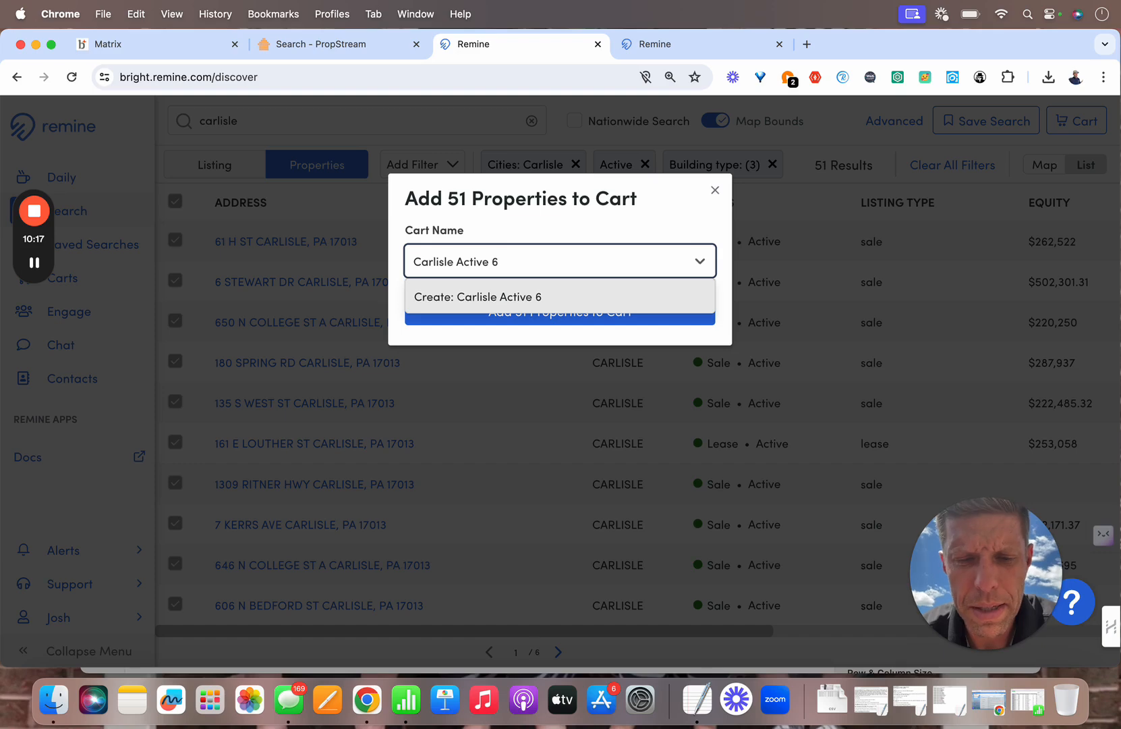
text(1024)
key(Return)
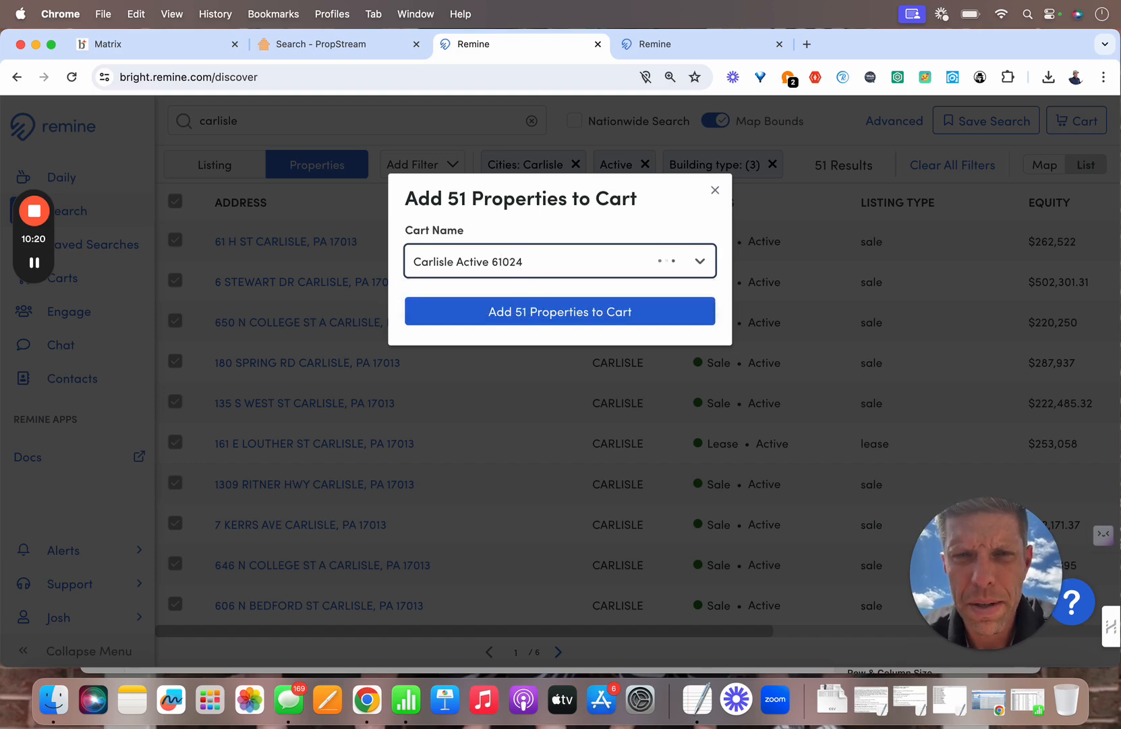
click(524, 315)
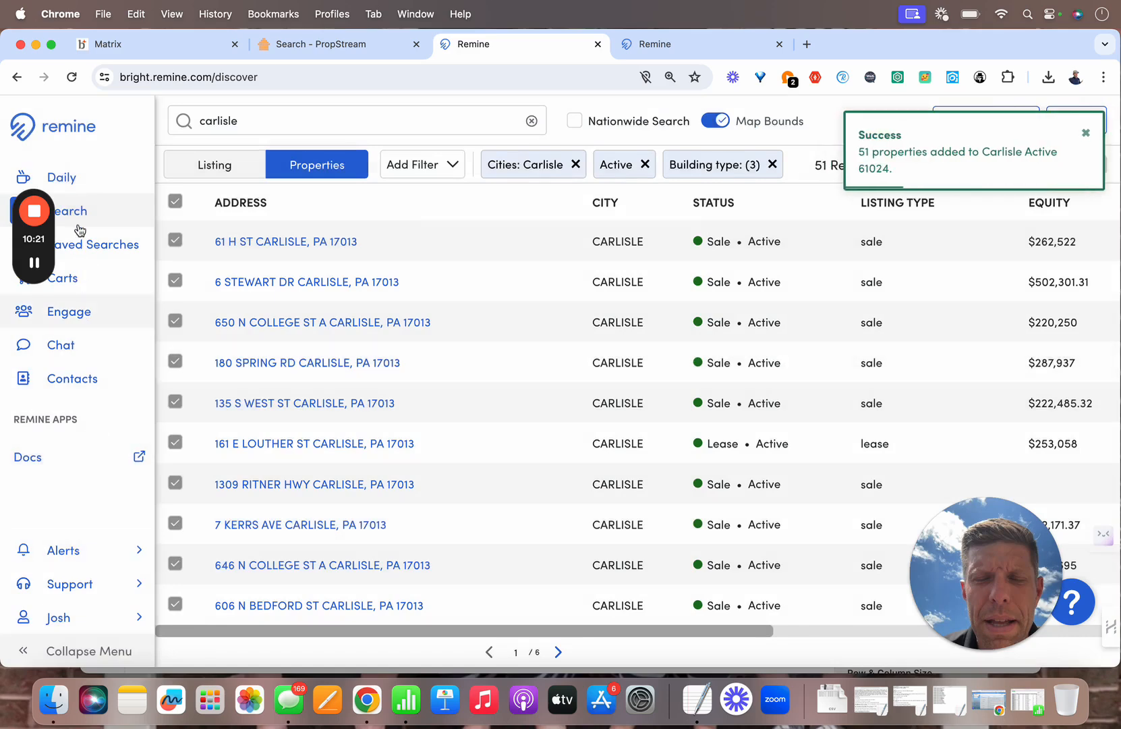
Step: Select all 51 properties in the Carlisle Active 61024 cart and start a CSV export
click(72, 277)
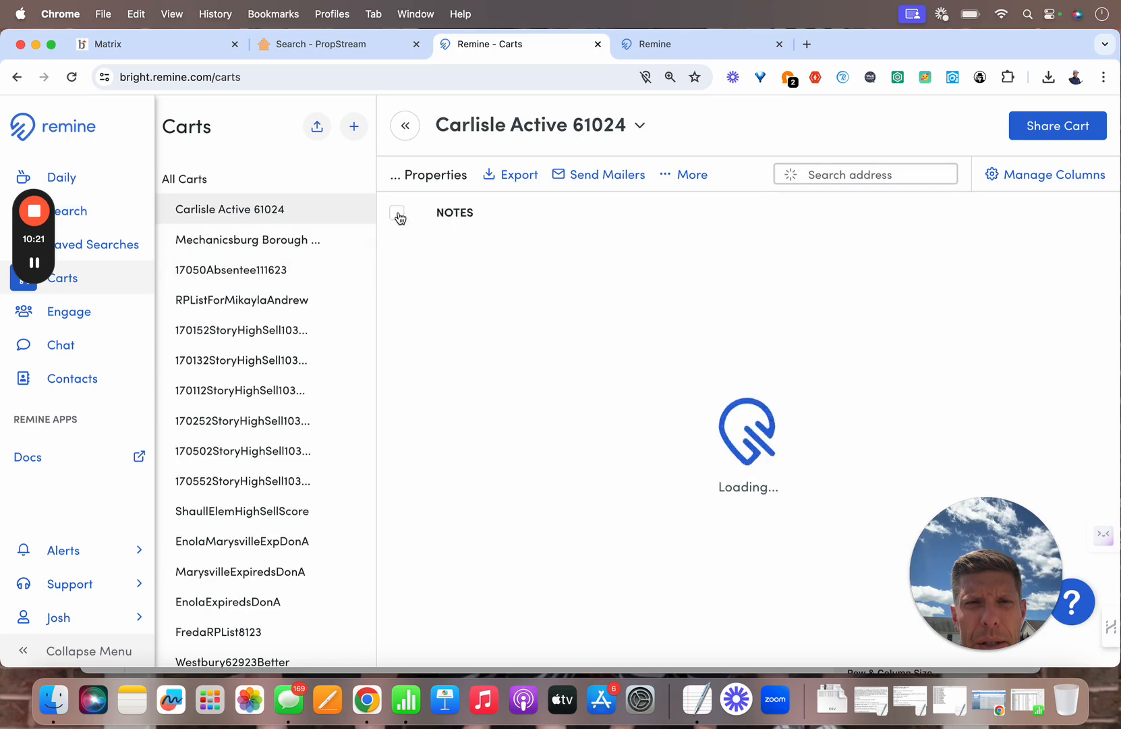
click(398, 215)
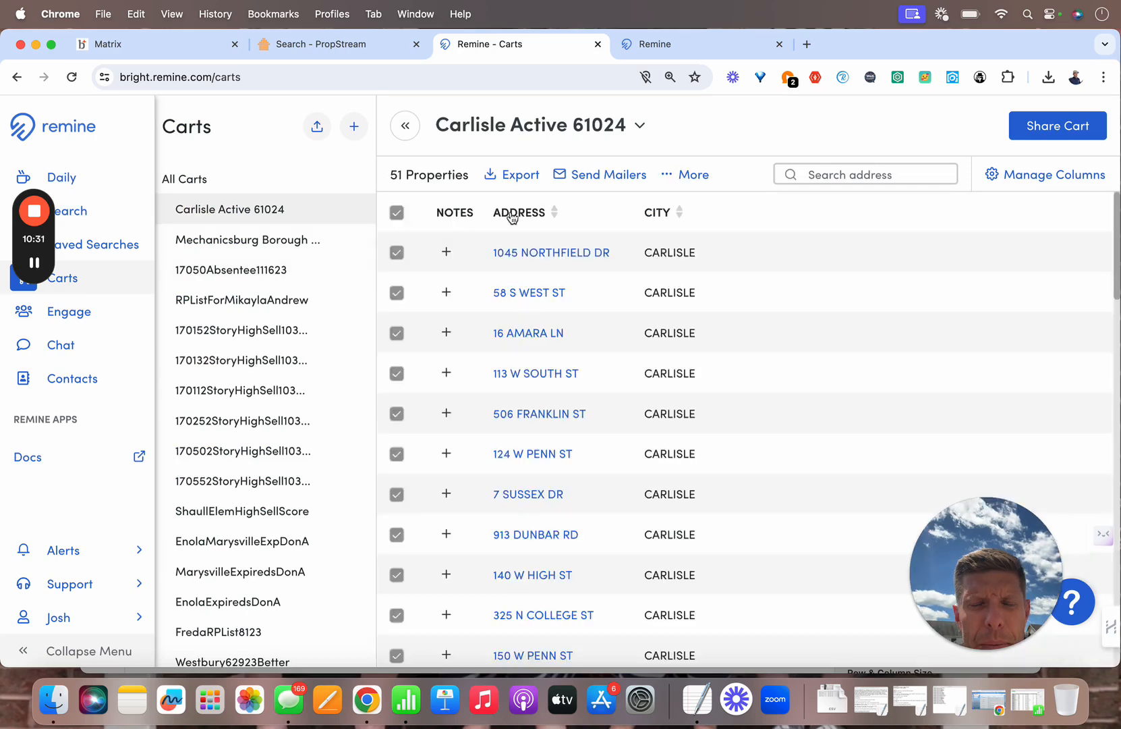
click(522, 177)
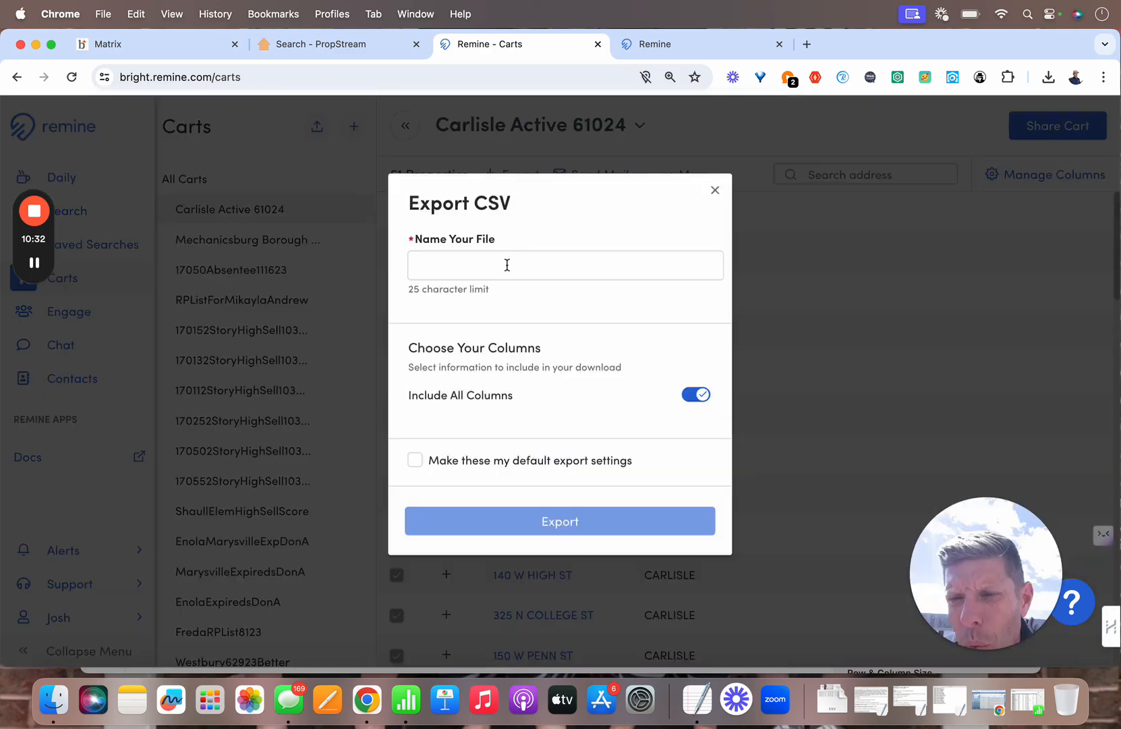
Step: Export the cart as 'Carlisle Active 61024' with all columns included, then move to PropStream
click(507, 264)
click(507, 265)
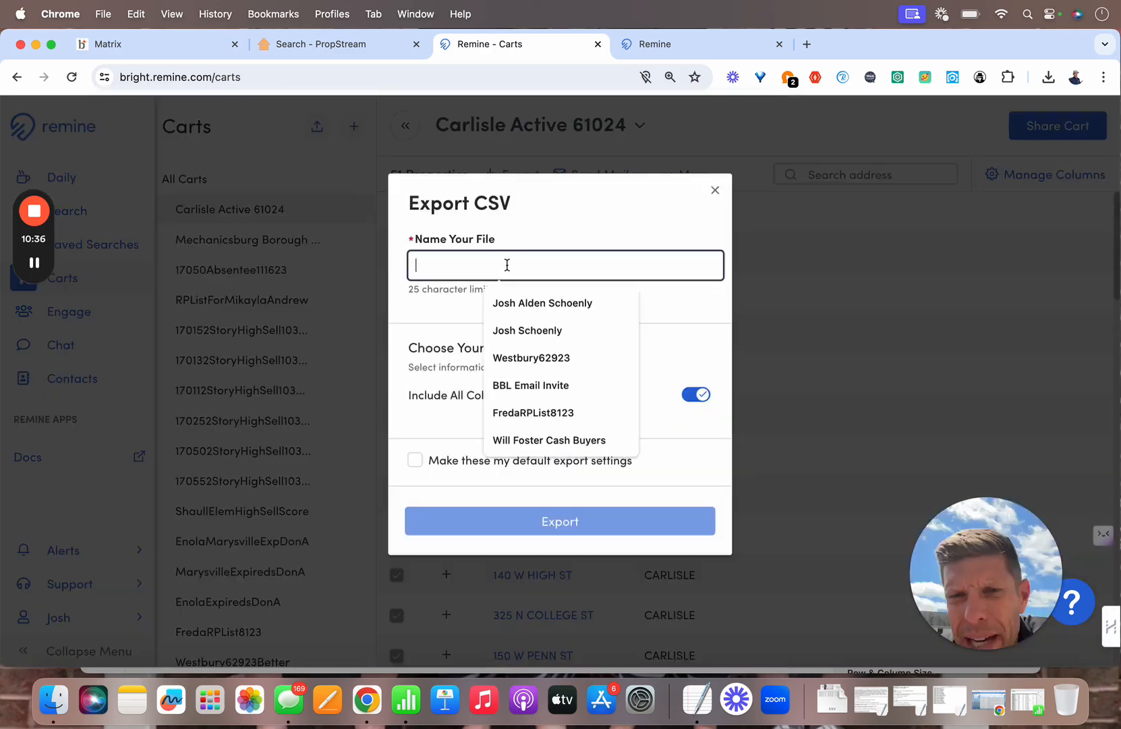
text(Carli)
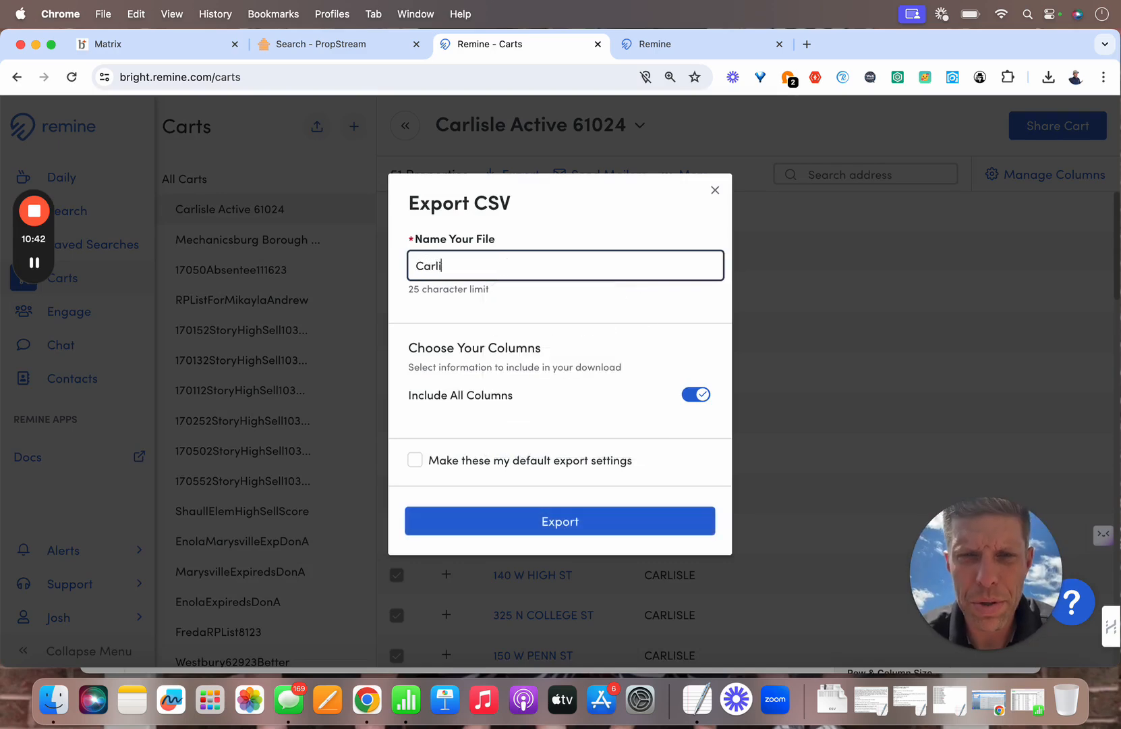
text(sle Aciv)
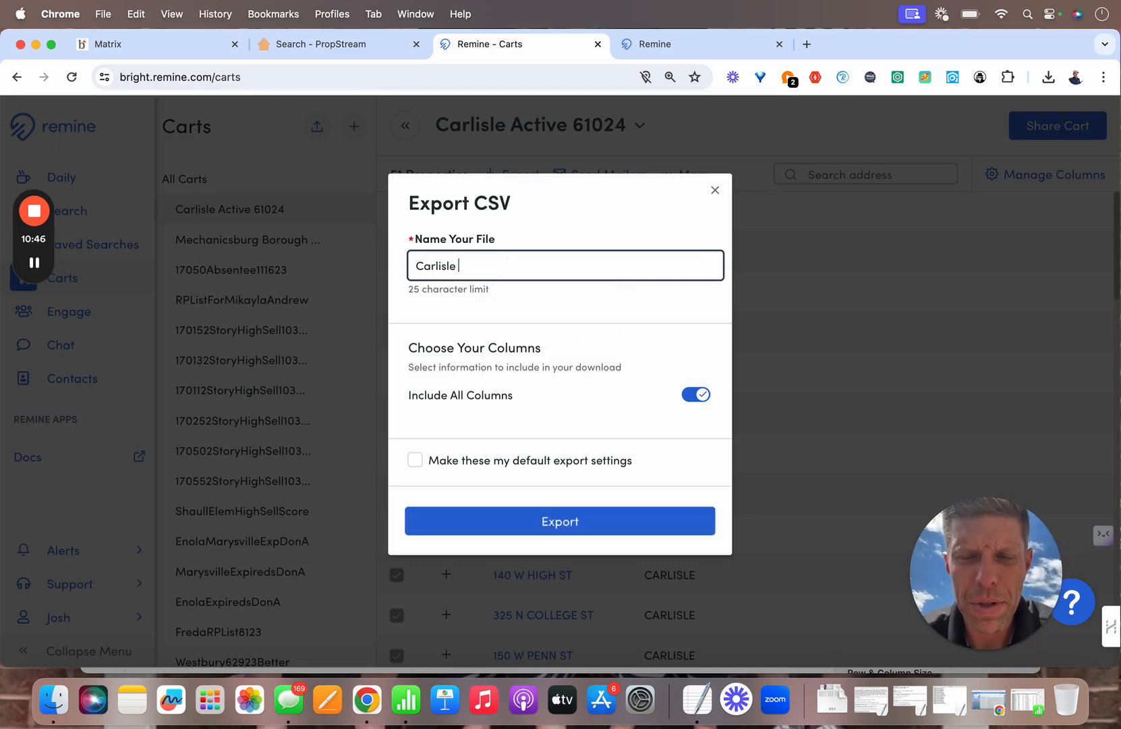
key(BackSpace)
key(BackSpace)
text(tive)
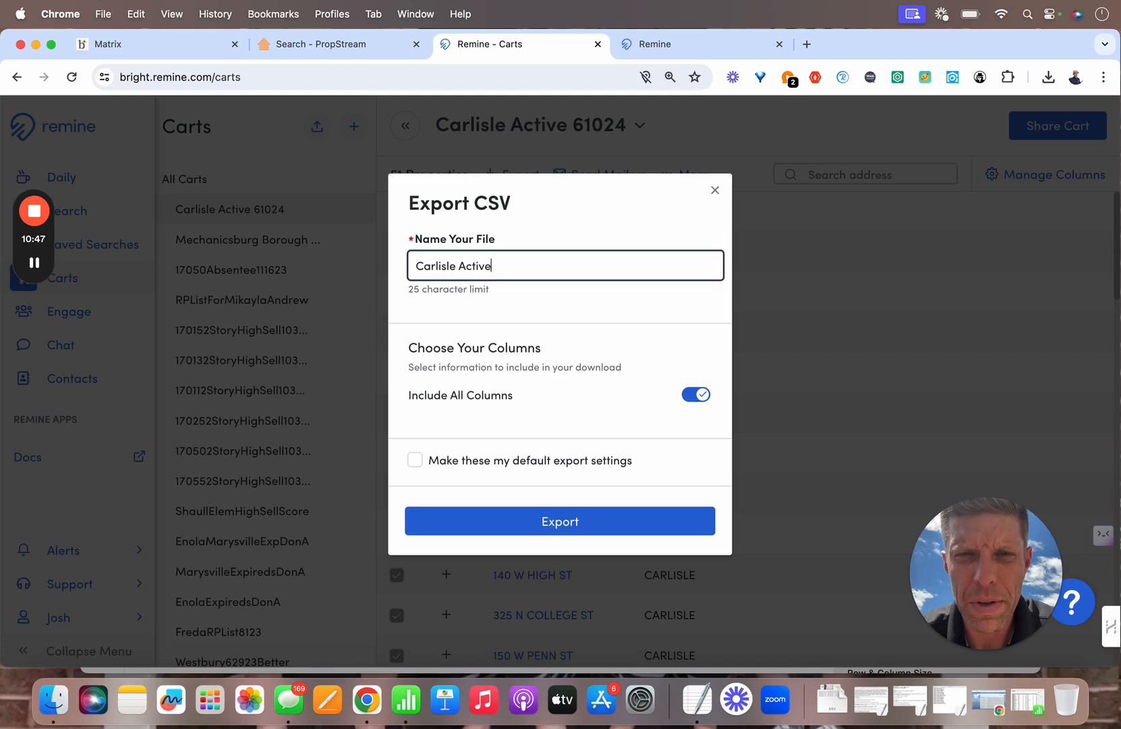
text( 61024)
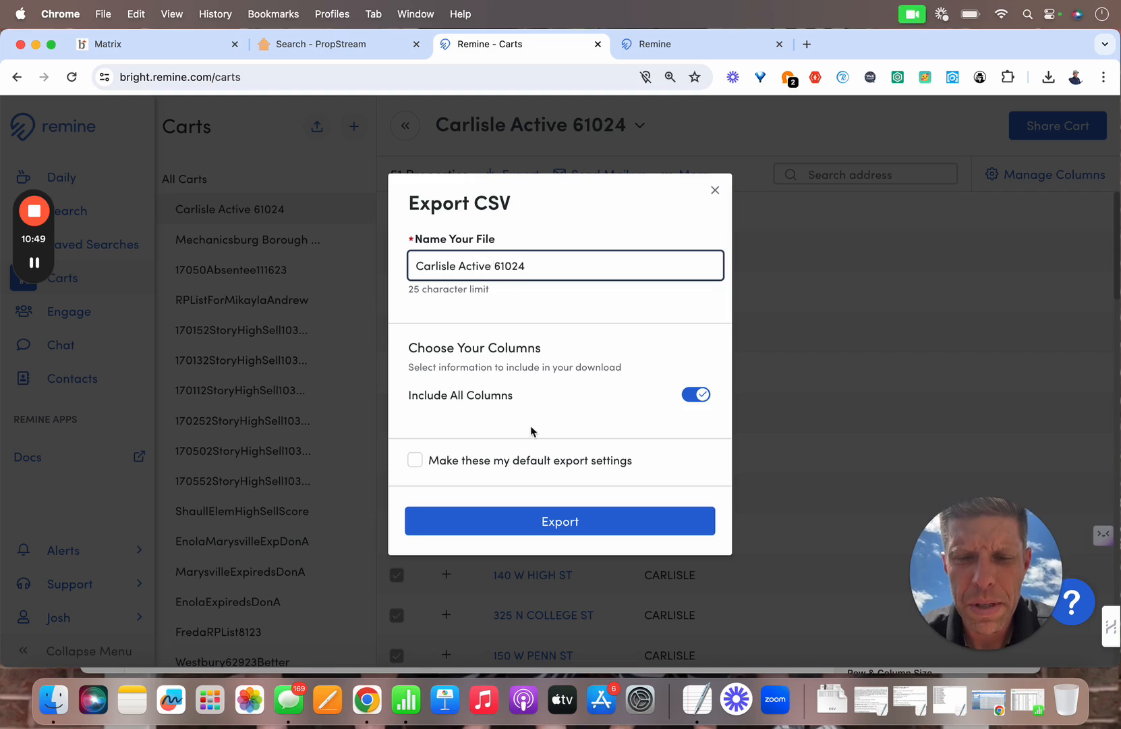
click(543, 521)
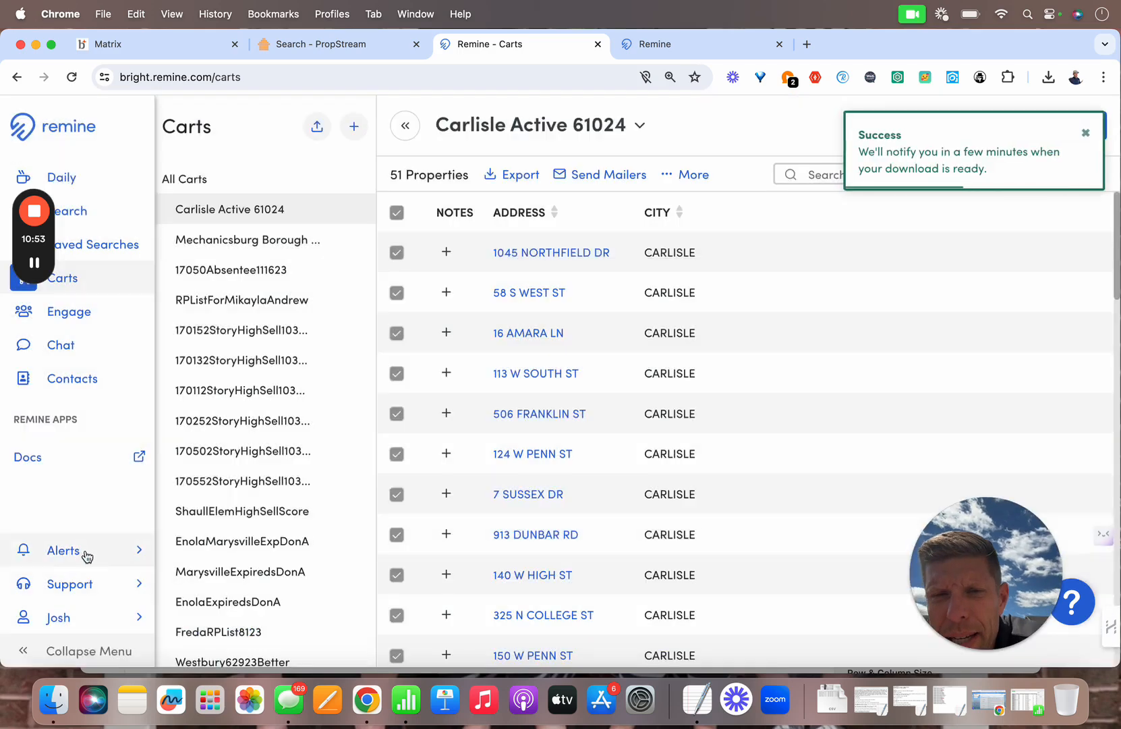
click(323, 47)
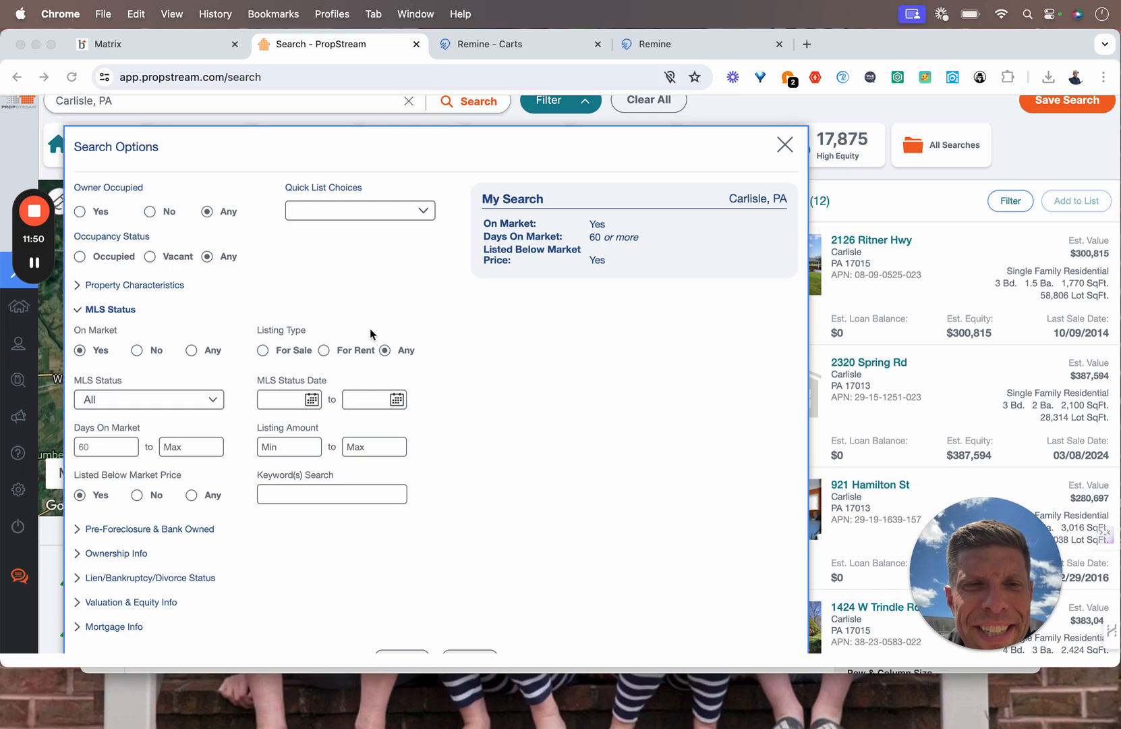
scroll(263, 189, up, 1)
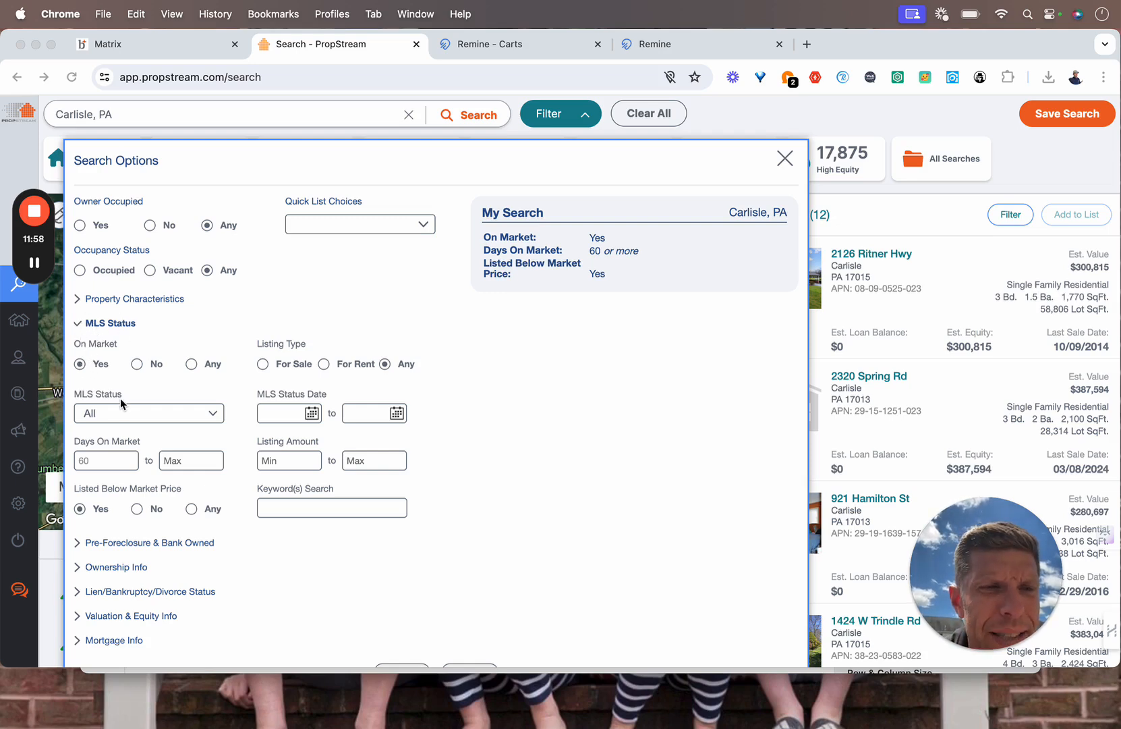
scroll(123, 406, down, 1)
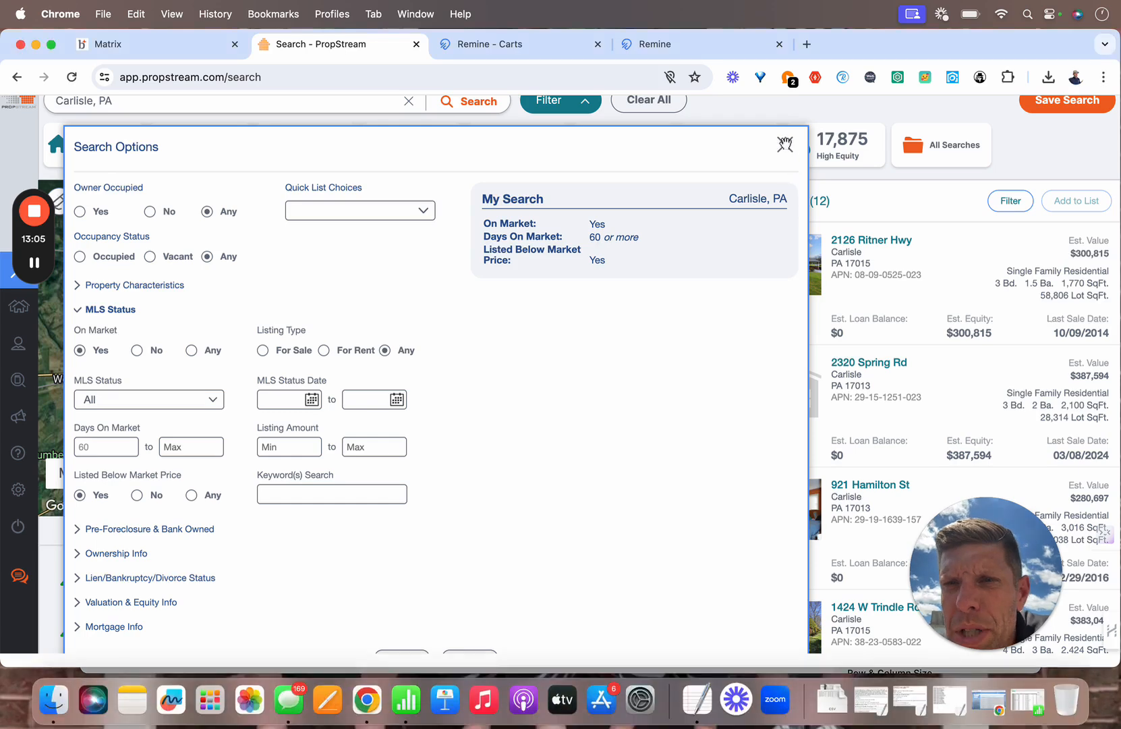
Step: Close the Search Options panel and scroll through the 12 Carlisle unique properties and back up
click(785, 144)
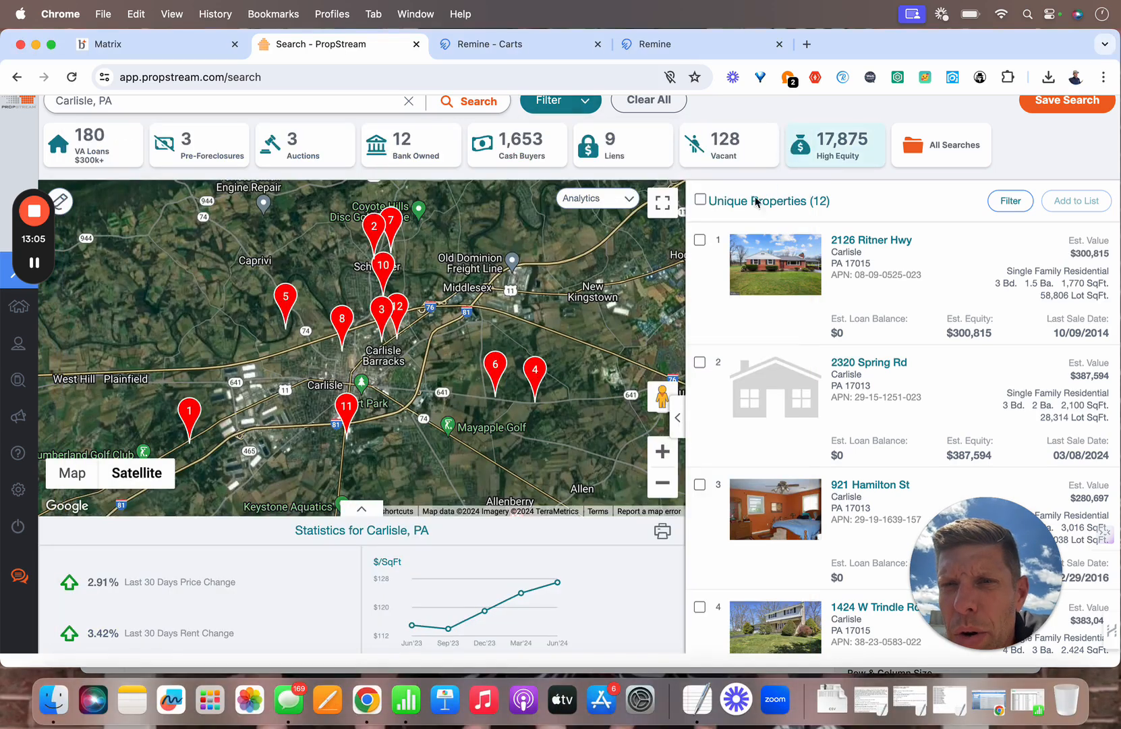
scroll(774, 253, down, 6)
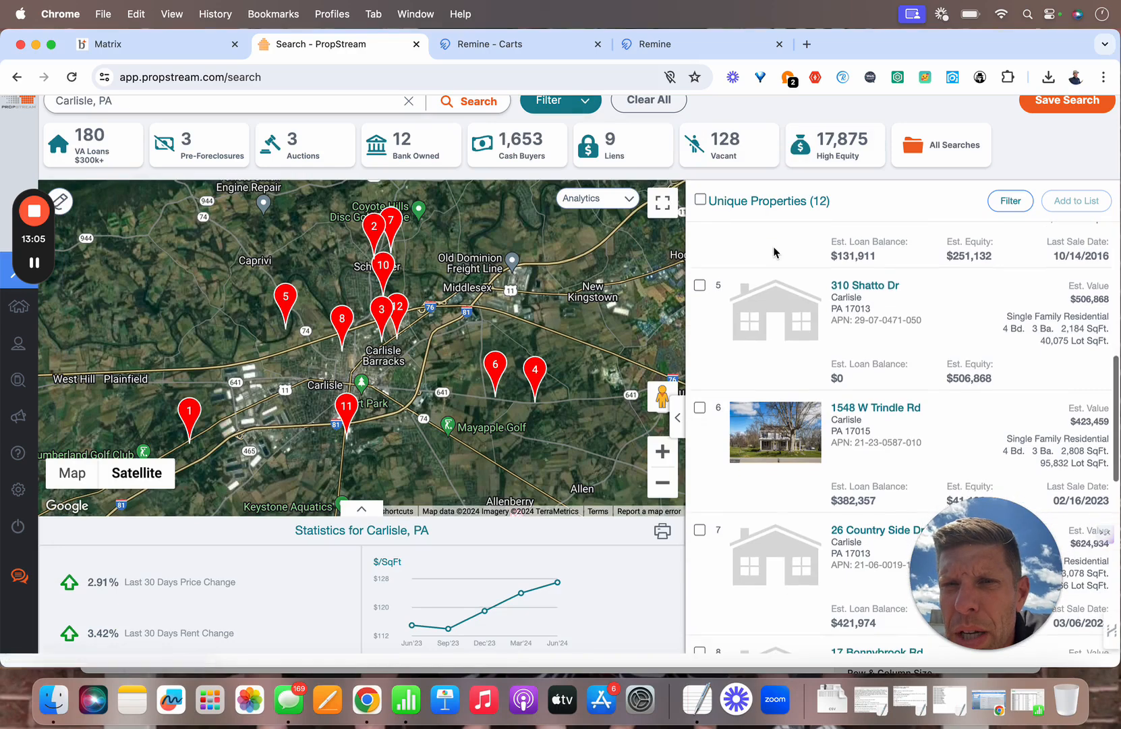
scroll(774, 252, down, 1)
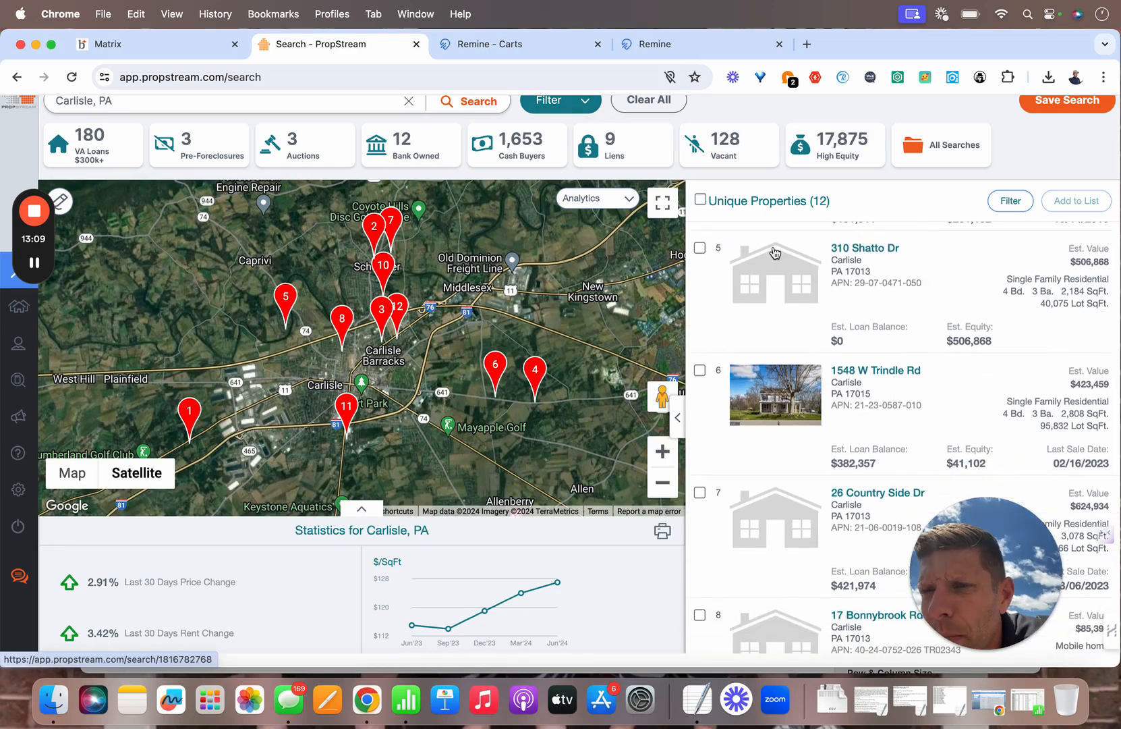
scroll(774, 253, down, 2)
scroll(774, 252, down, 2)
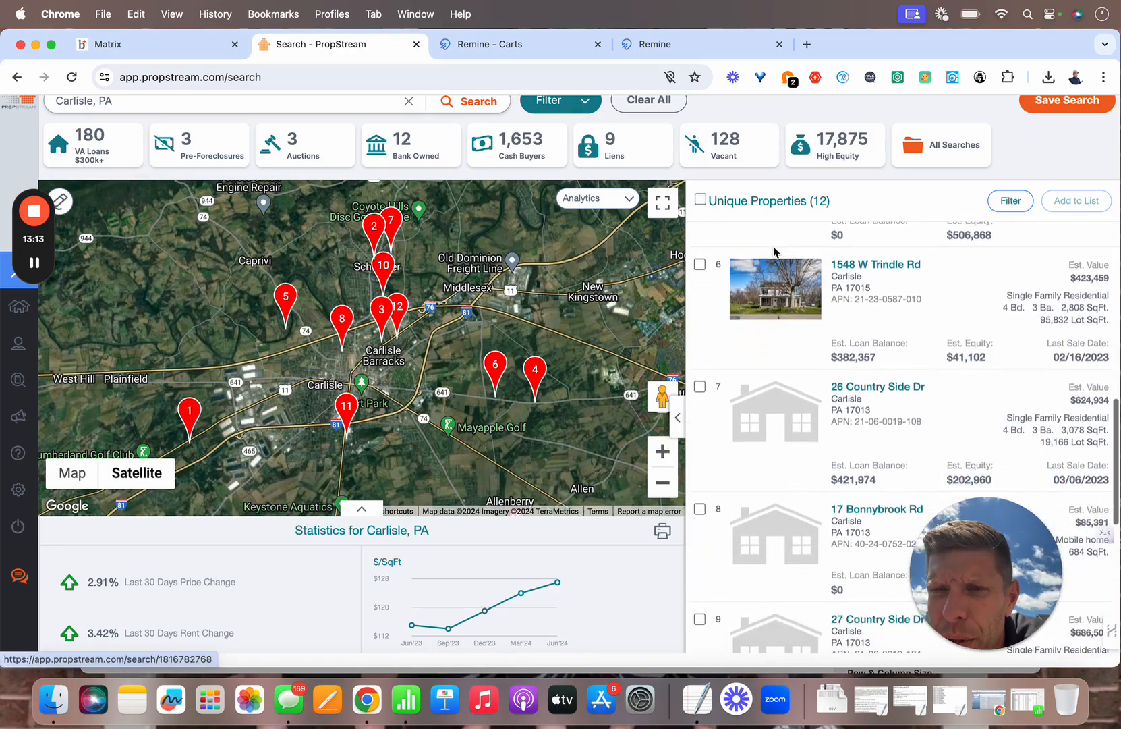
scroll(774, 252, down, 4)
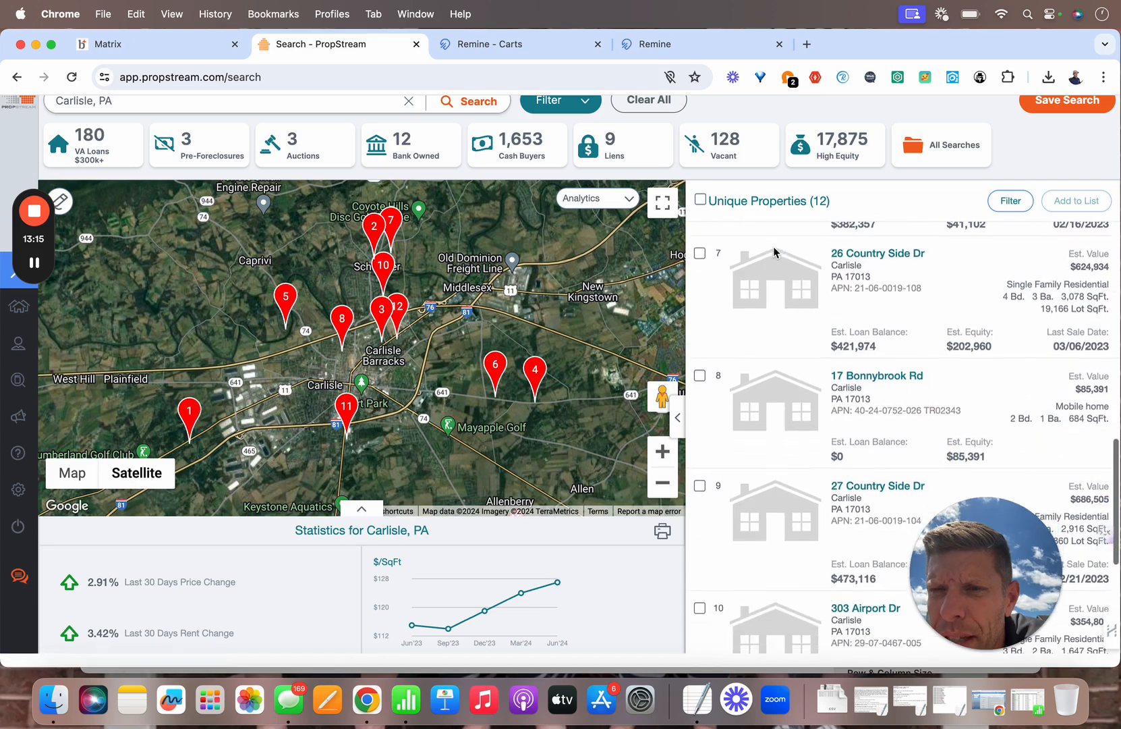
scroll(774, 253, down, 3)
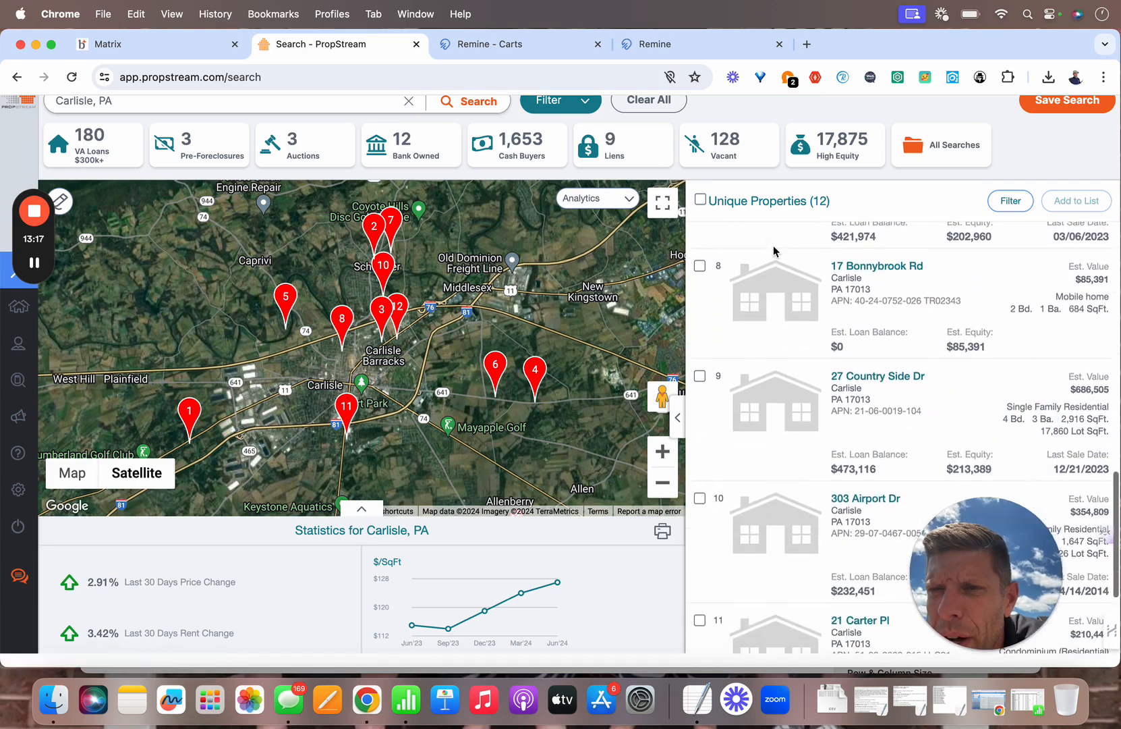
scroll(774, 253, down, 3)
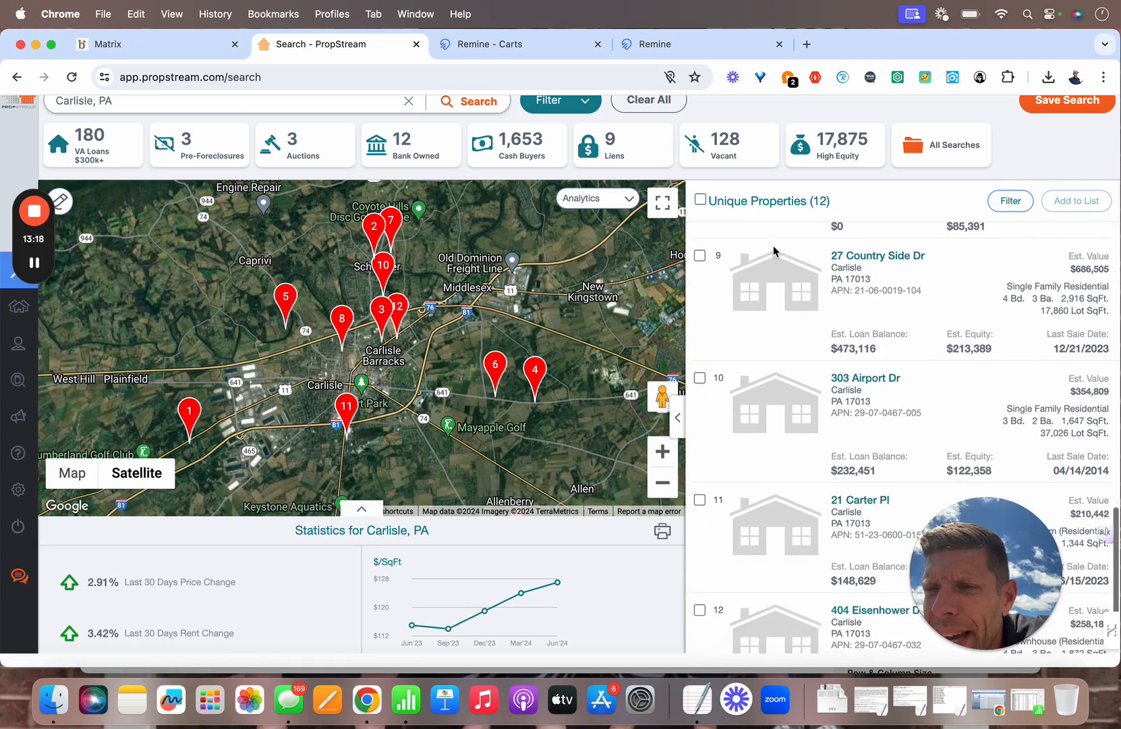
scroll(774, 252, down, 2)
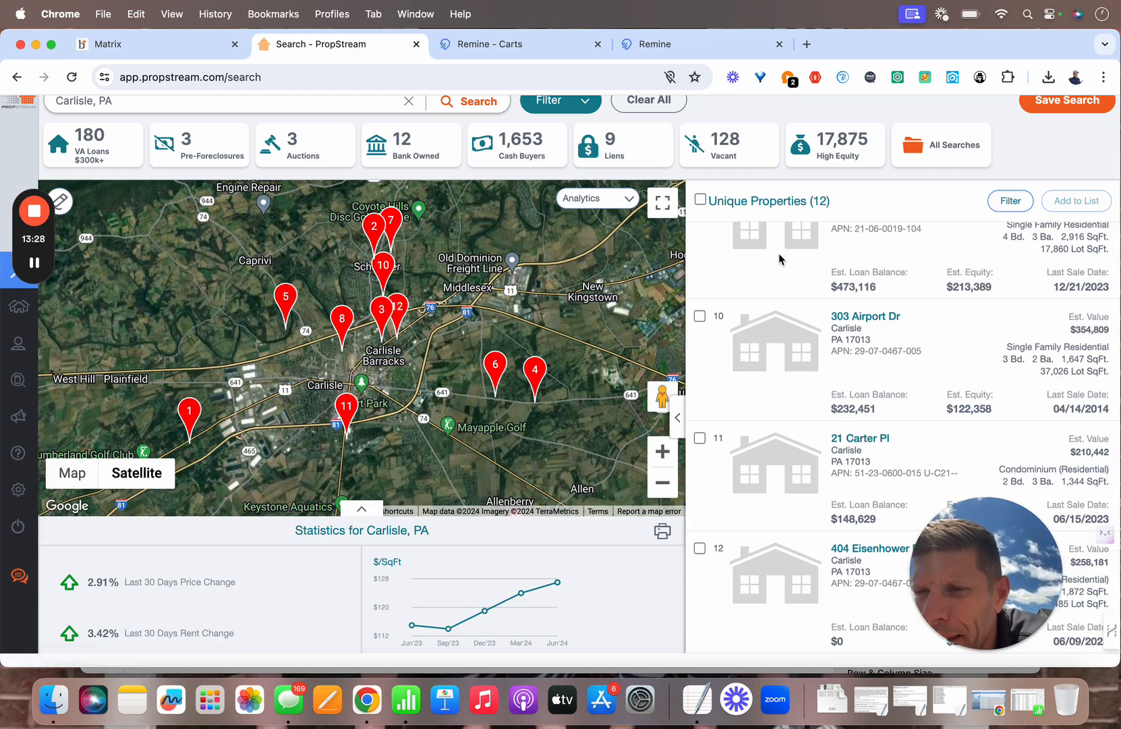
scroll(780, 258, up, 15)
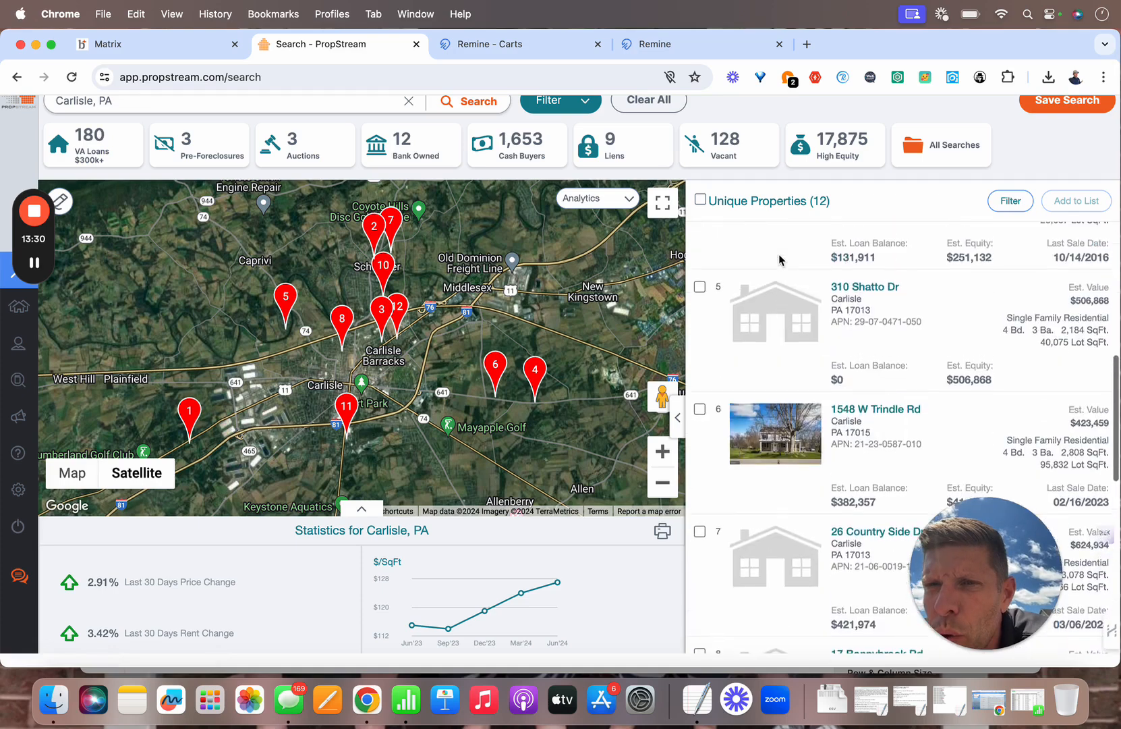
scroll(780, 258, up, 8)
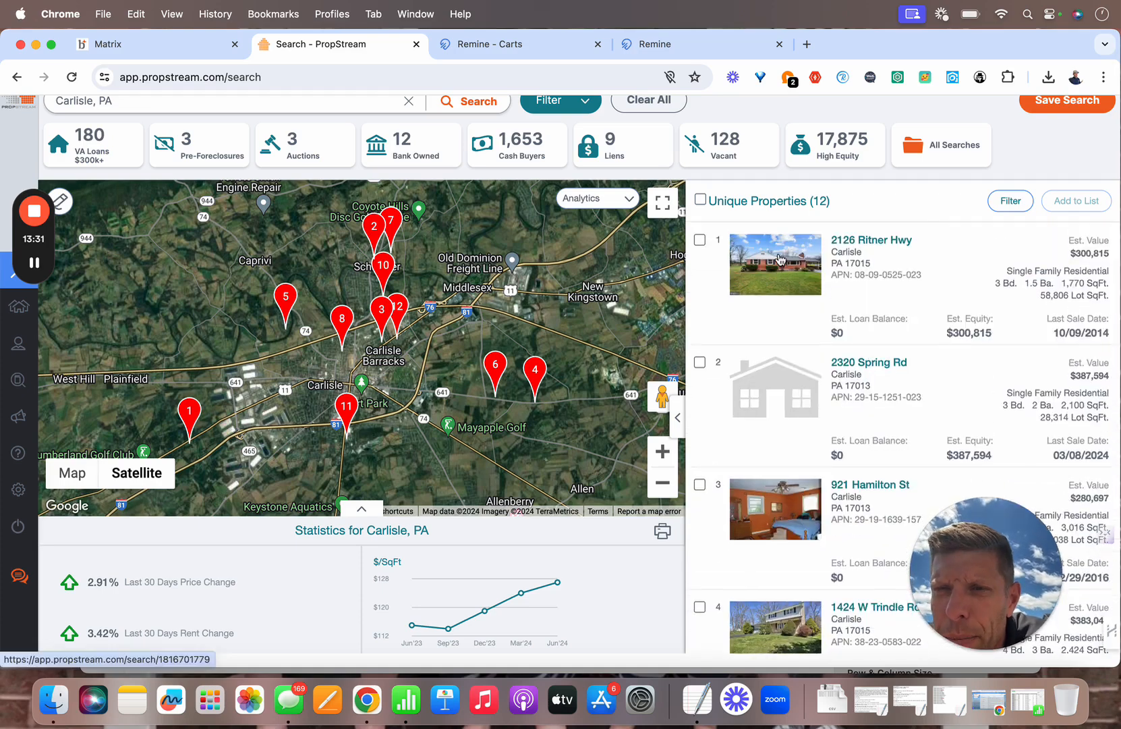
click(867, 241)
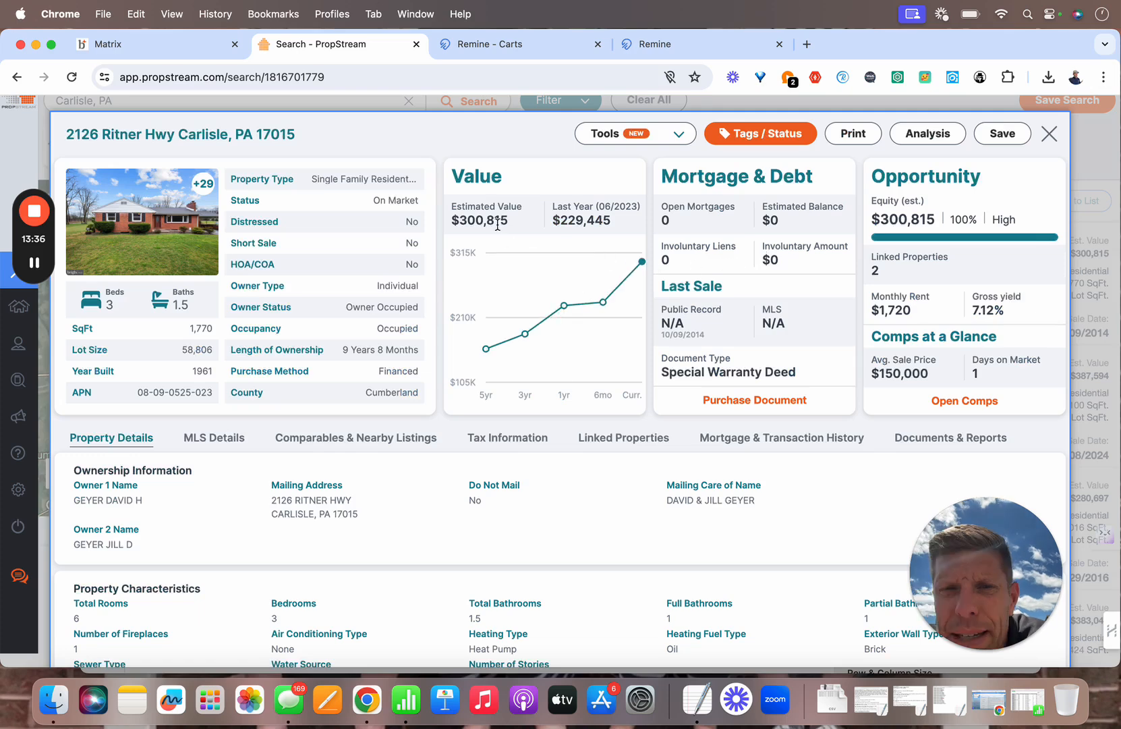
mouse_move(551, 255)
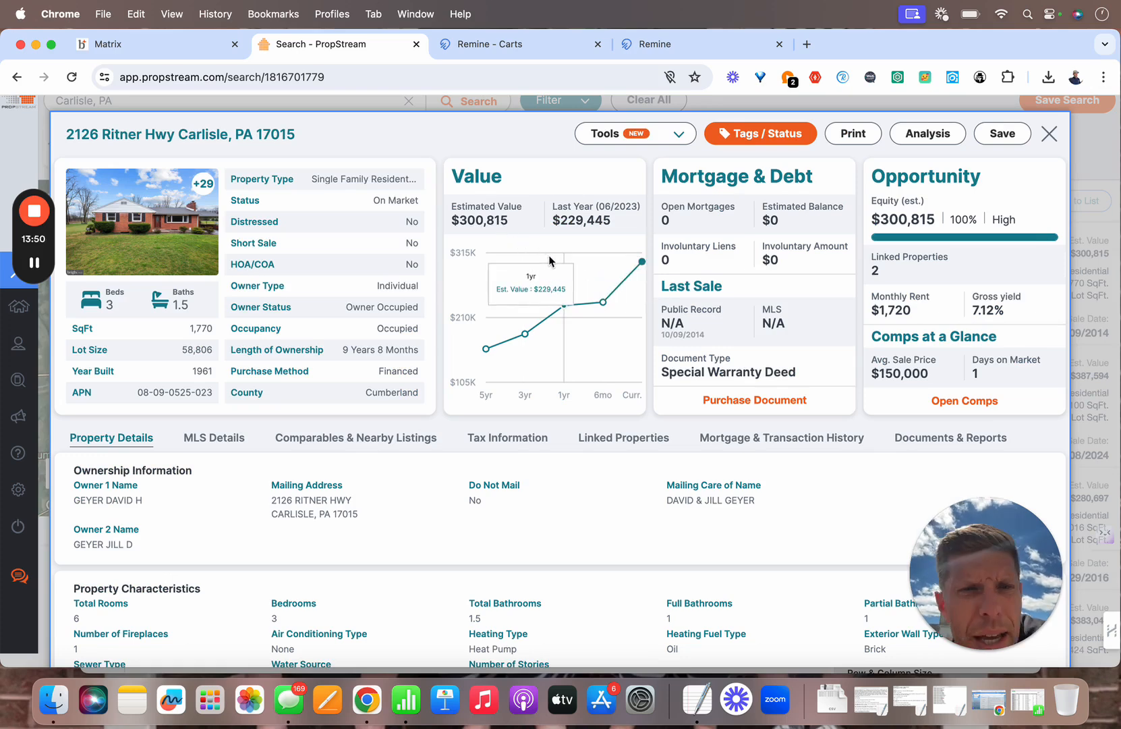
scroll(550, 261, down, 1)
scroll(551, 260, down, 2)
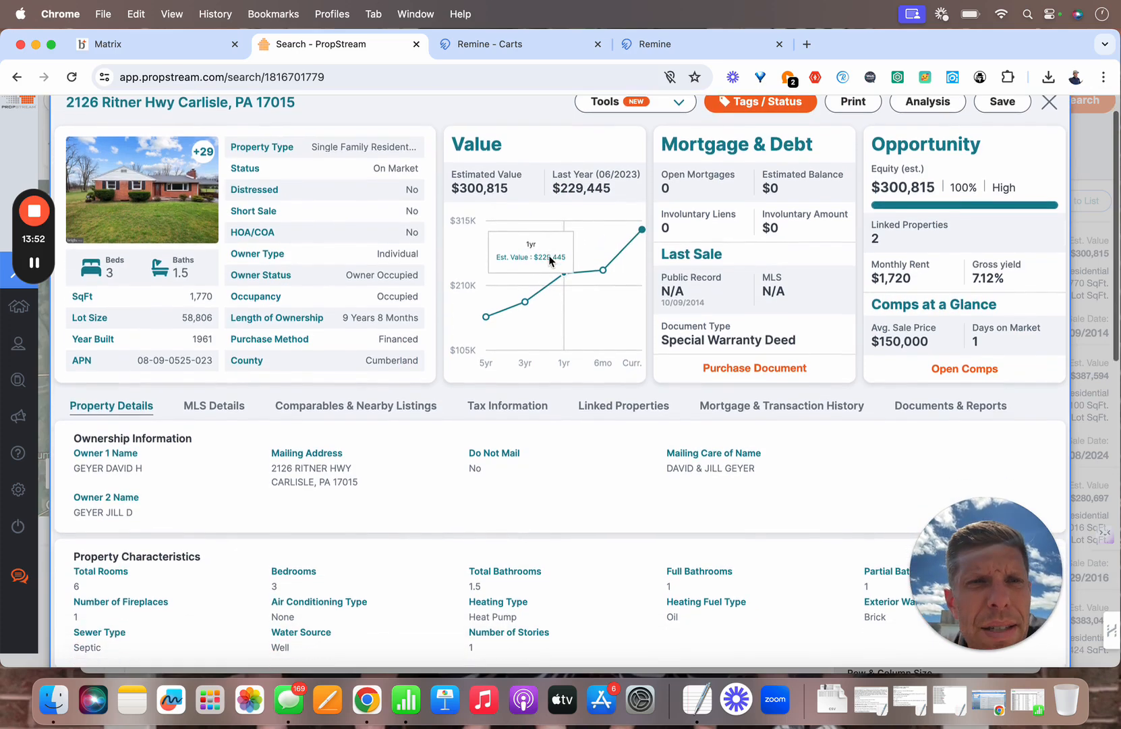
scroll(551, 261, down, 3)
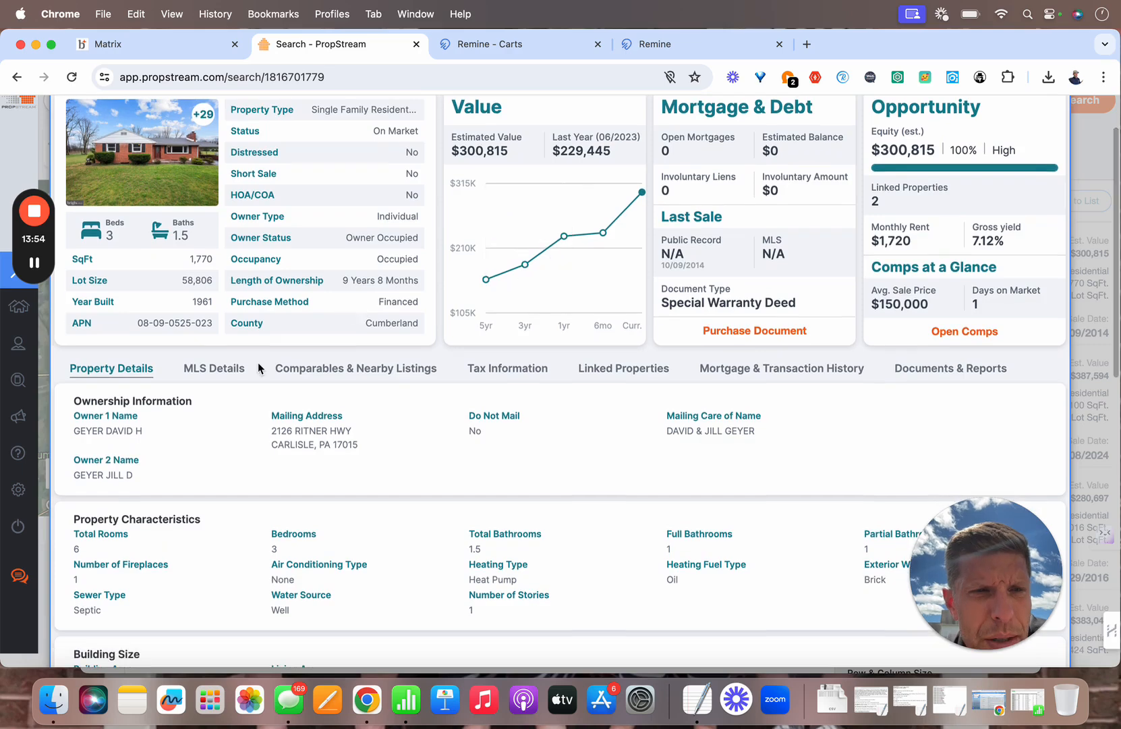
click(215, 369)
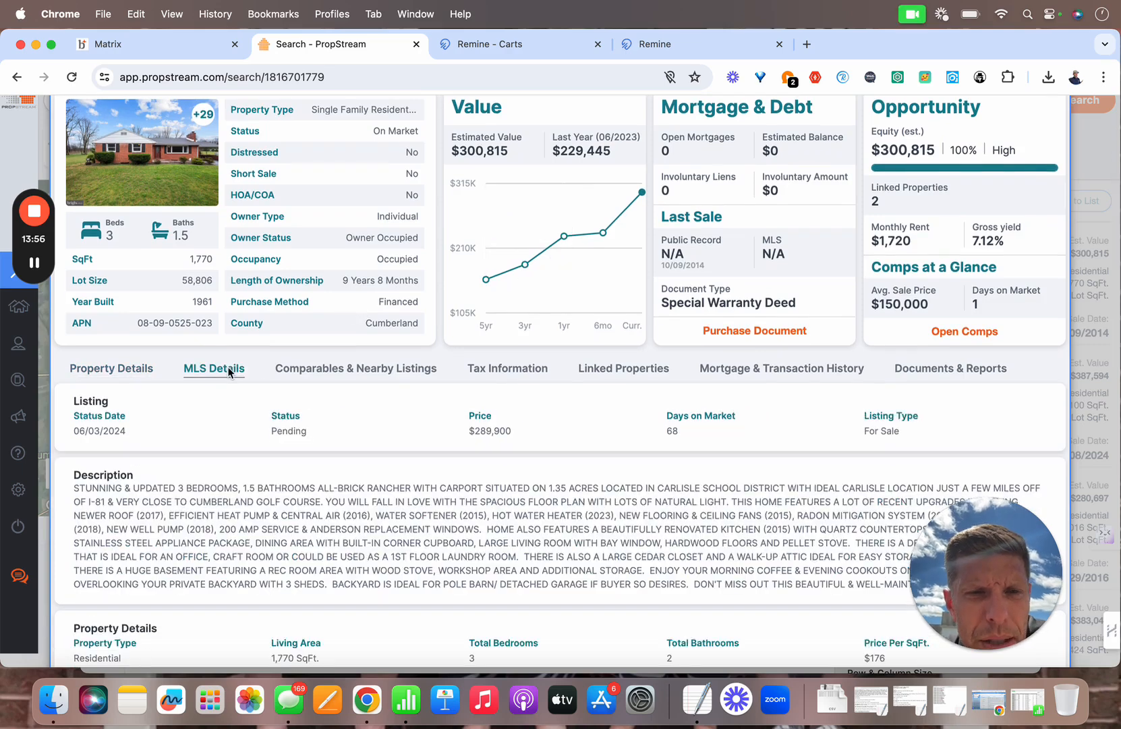
scroll(229, 372, down, 2)
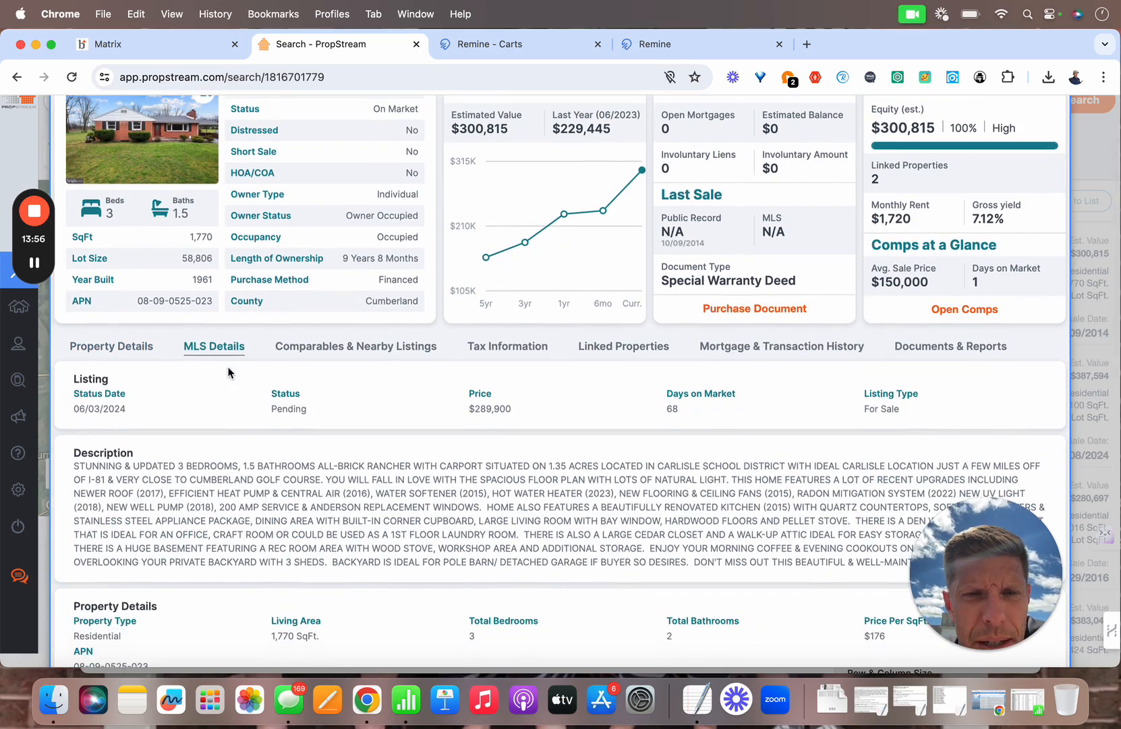
scroll(228, 372, up, 5)
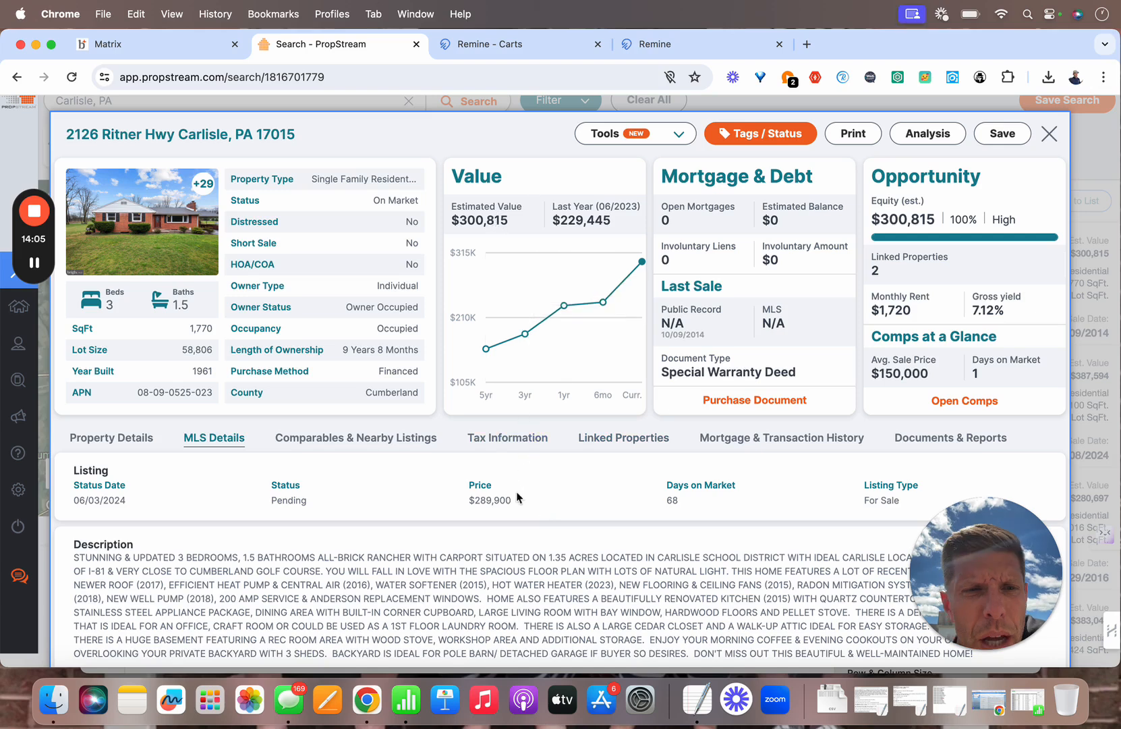
click(1049, 134)
scroll(888, 336, down, 2)
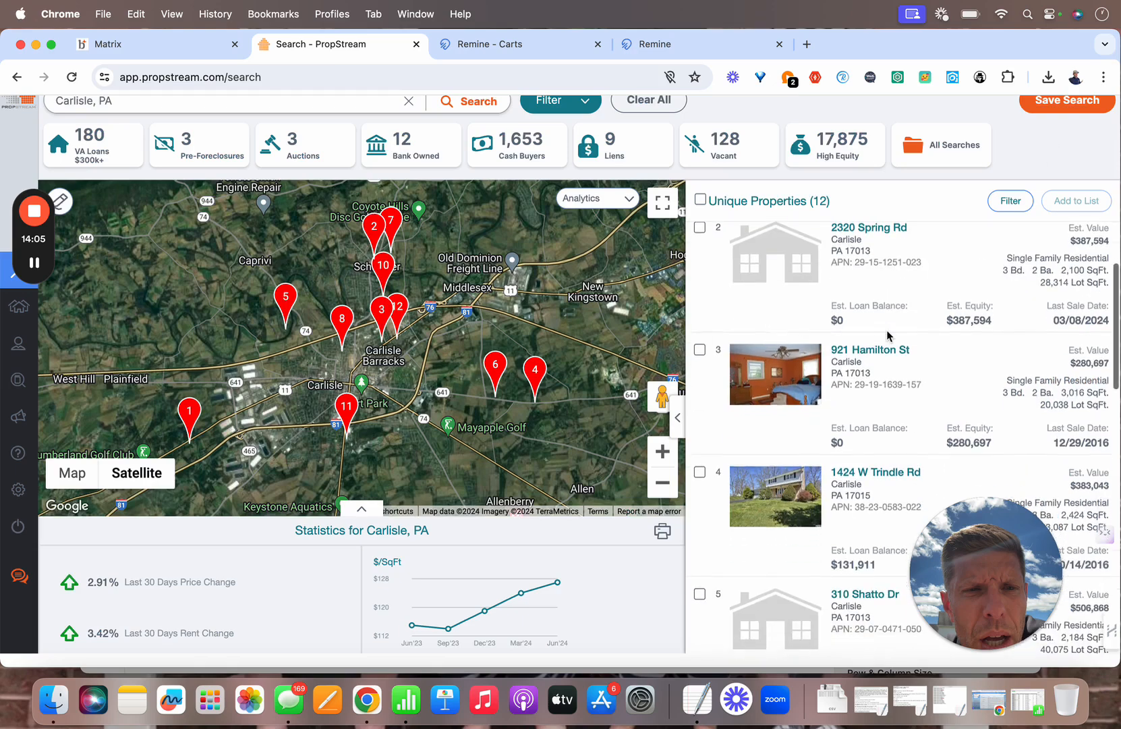
click(873, 350)
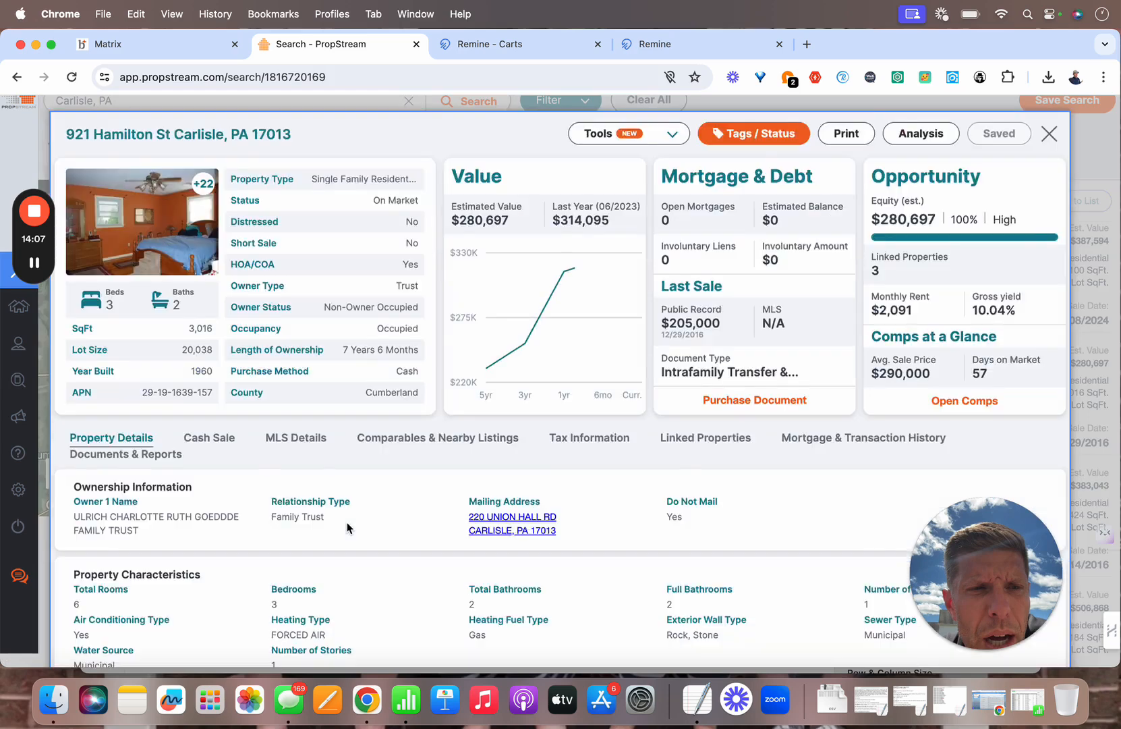
scroll(286, 417, down, 1)
scroll(281, 401, down, 1)
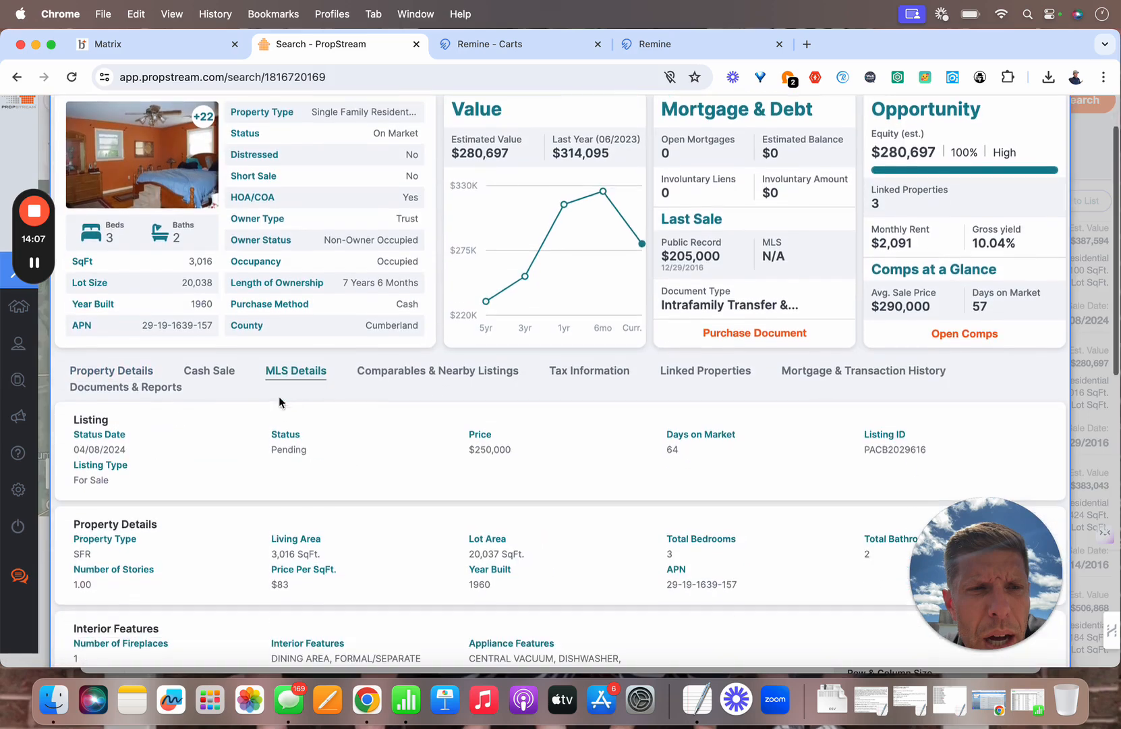
scroll(977, 168, up, 2)
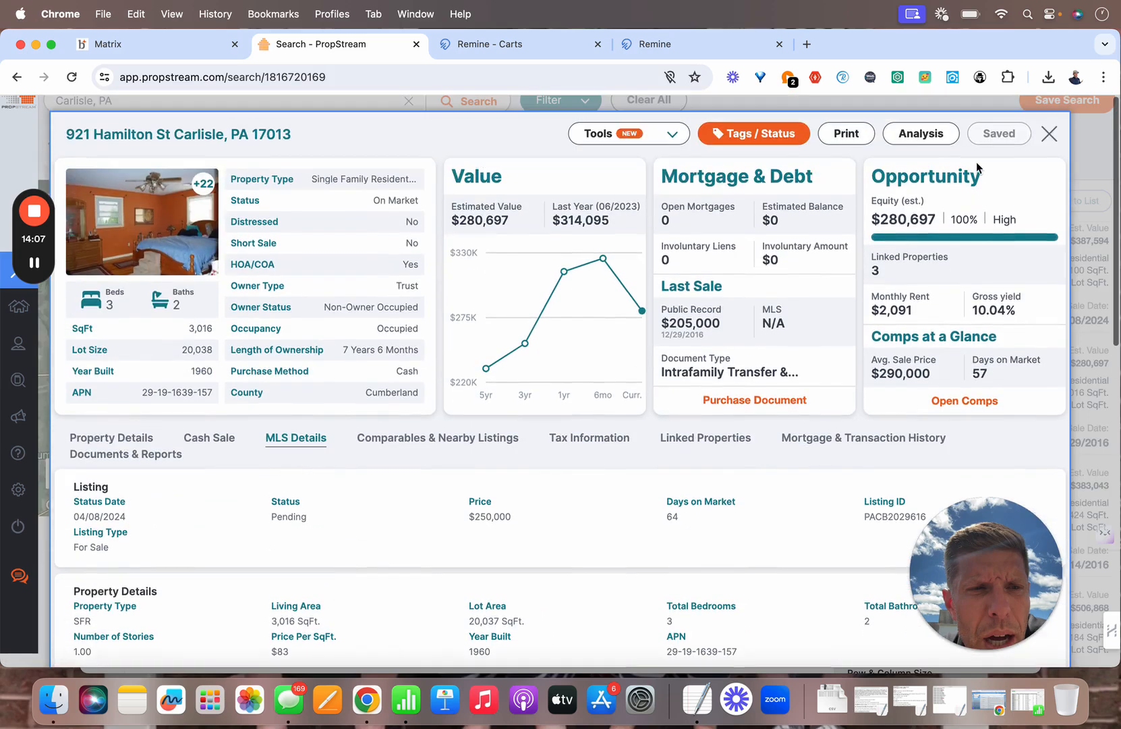
click(1050, 133)
scroll(911, 391, down, 2)
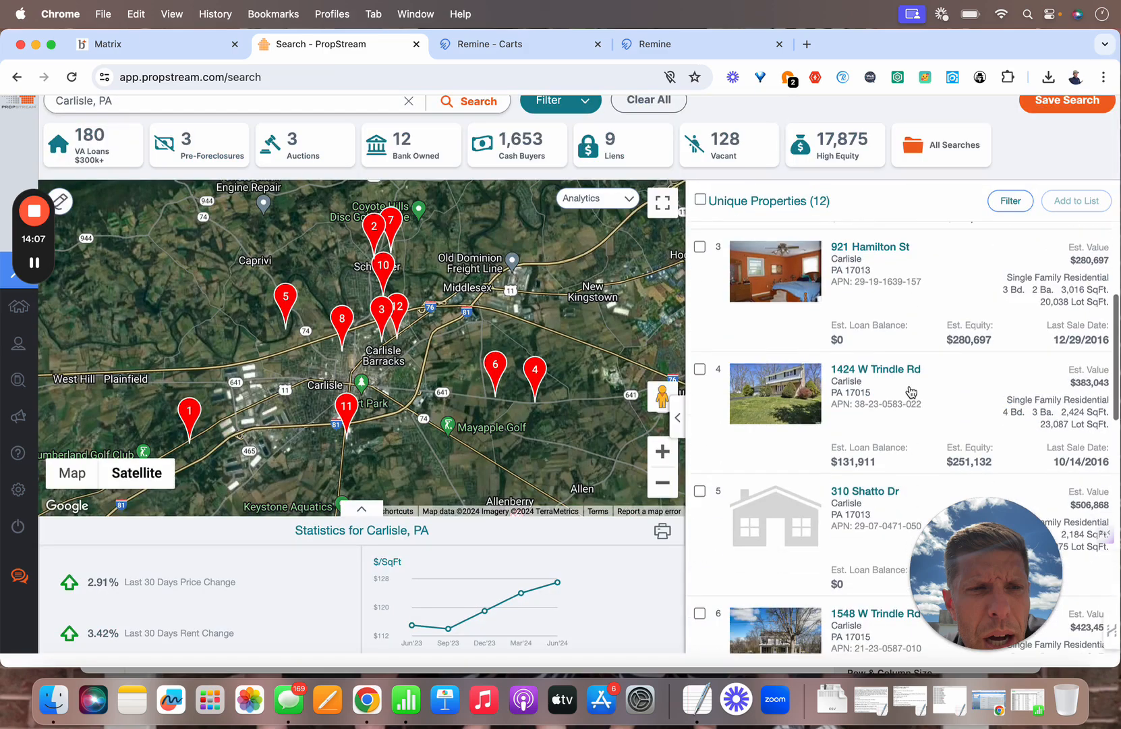
click(872, 368)
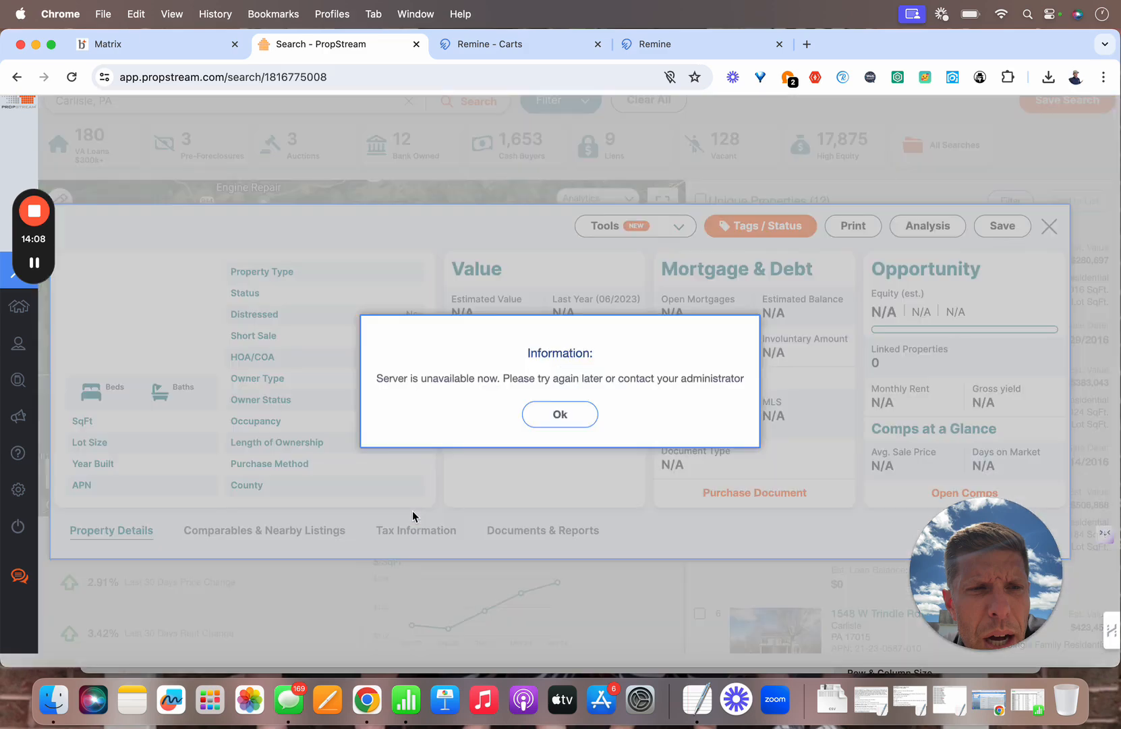
click(560, 426)
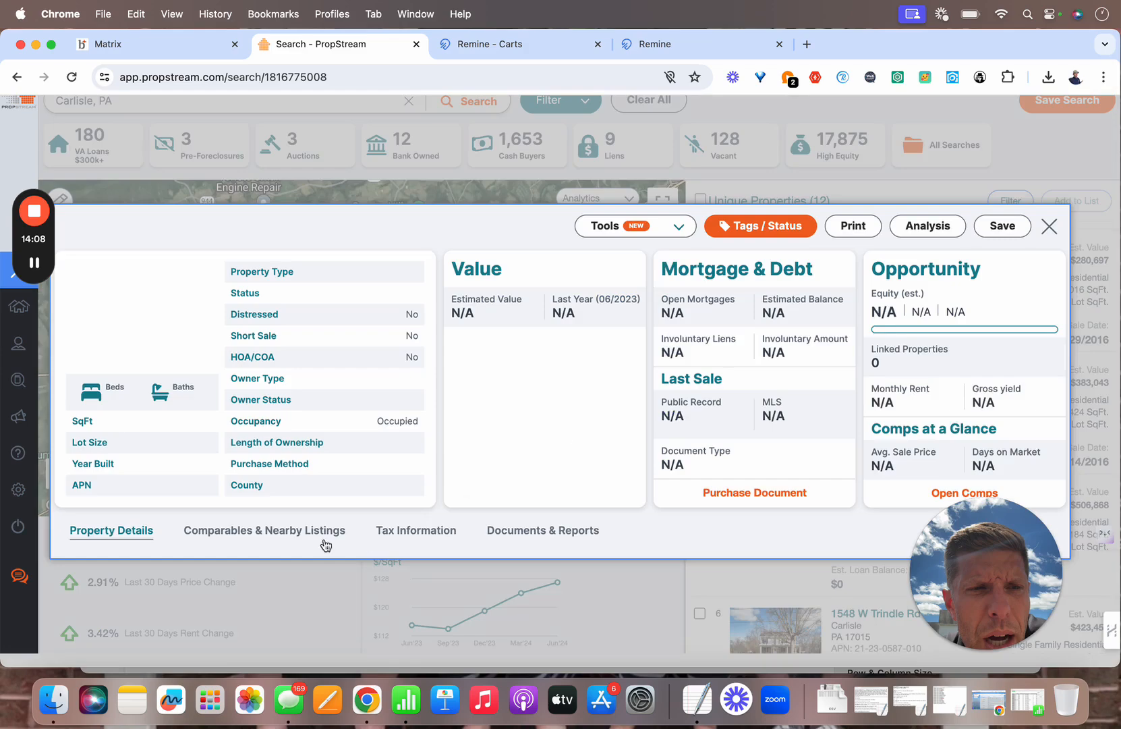
click(1048, 228)
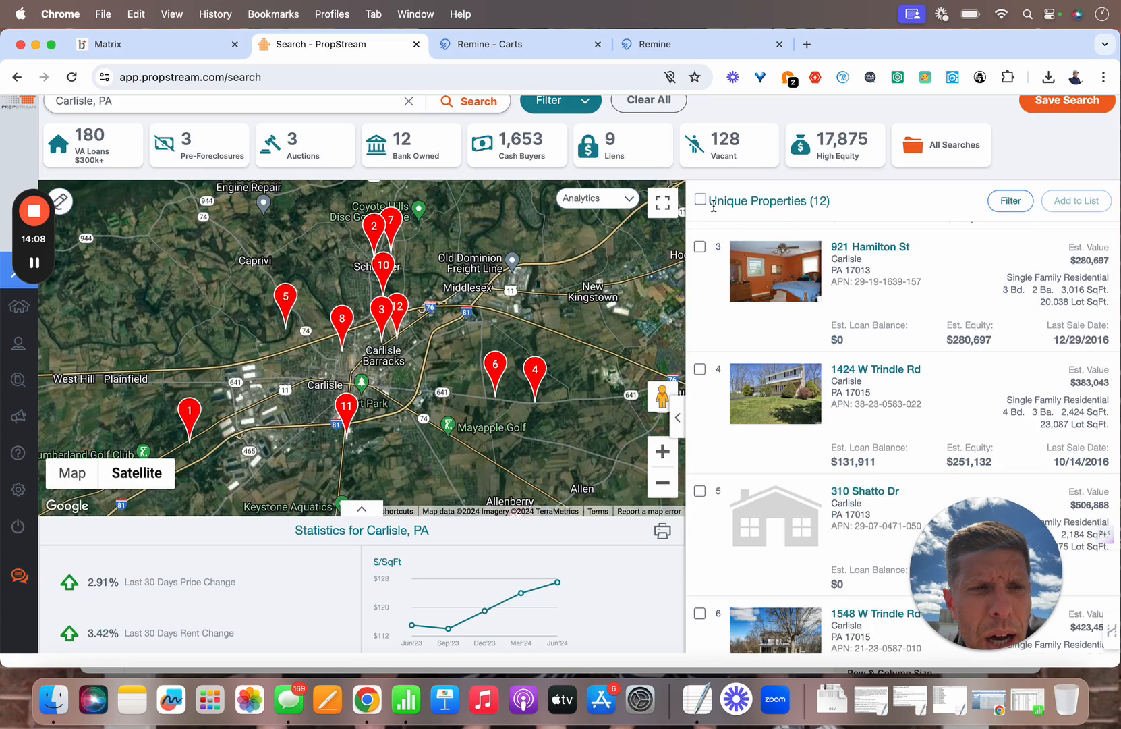
click(177, 44)
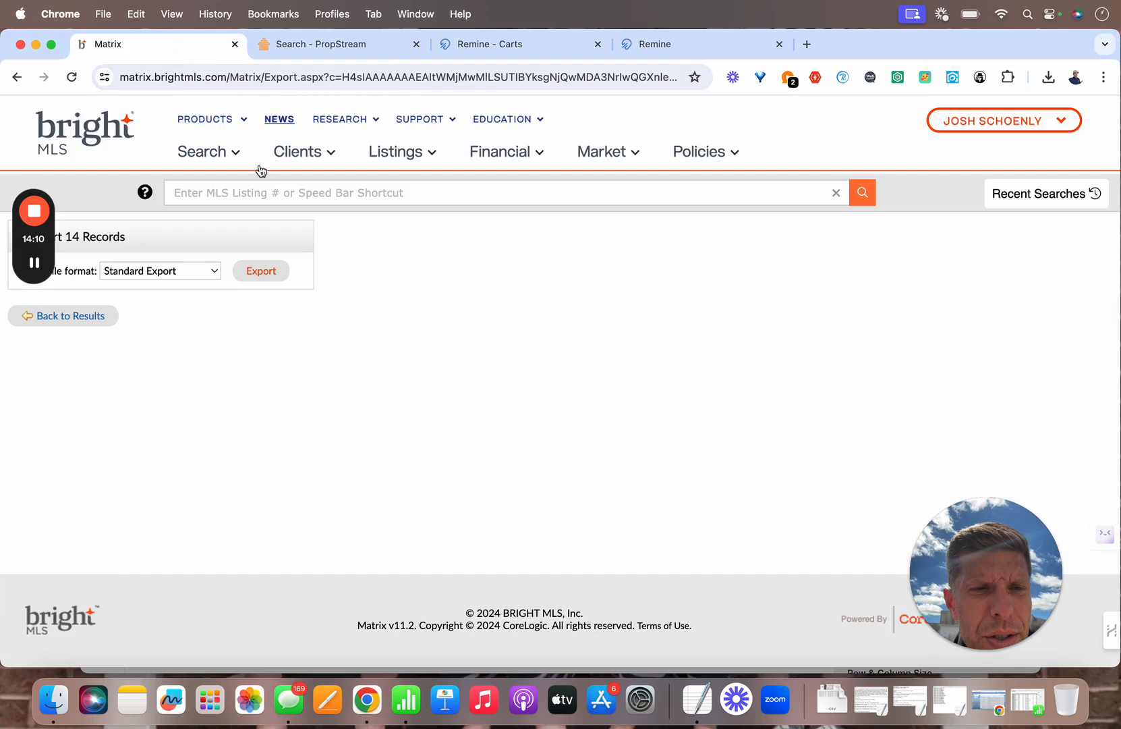
click(256, 192)
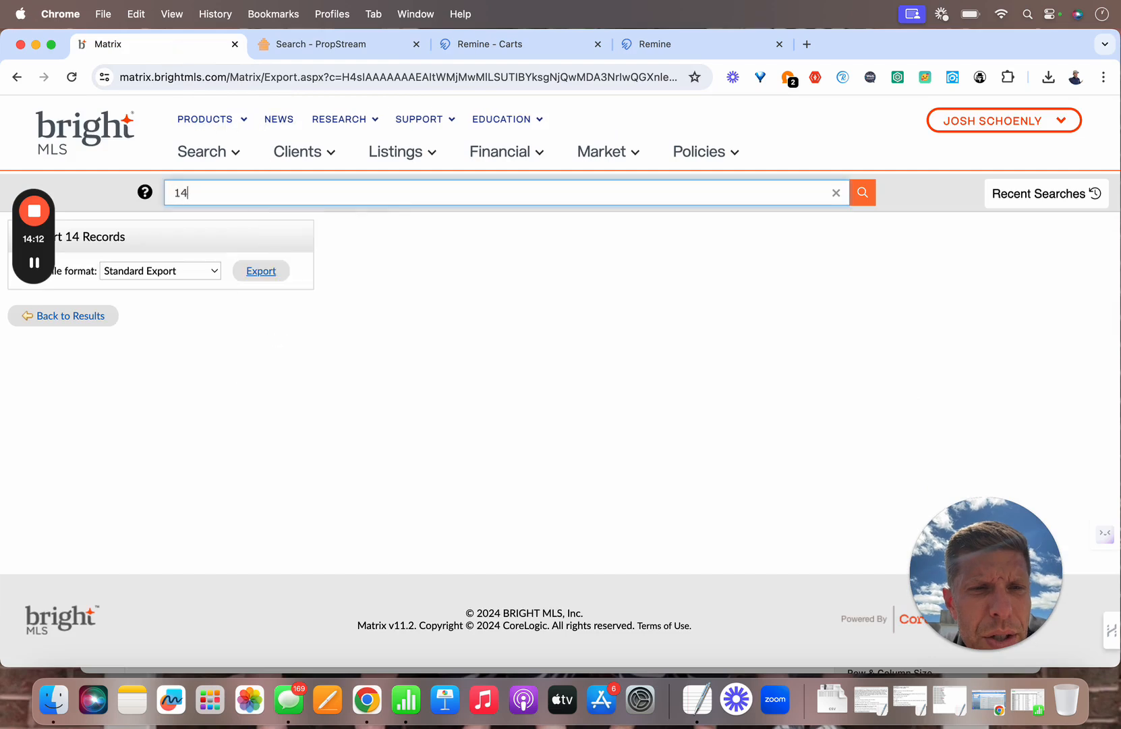
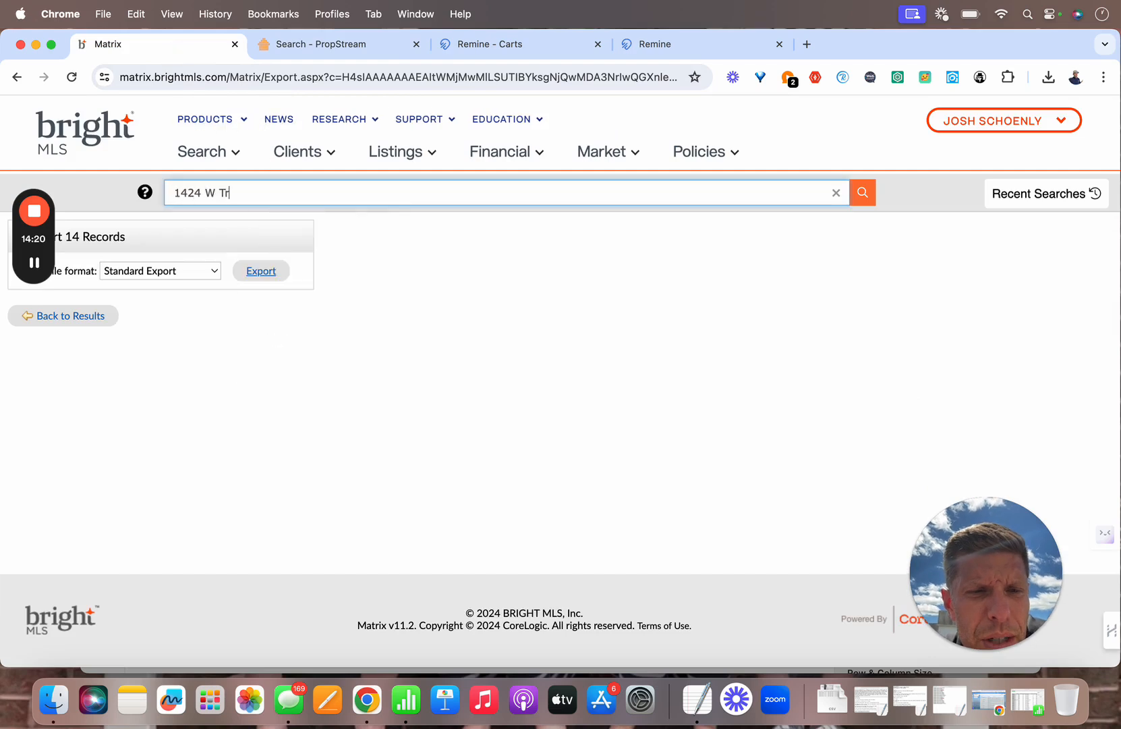
key(Return)
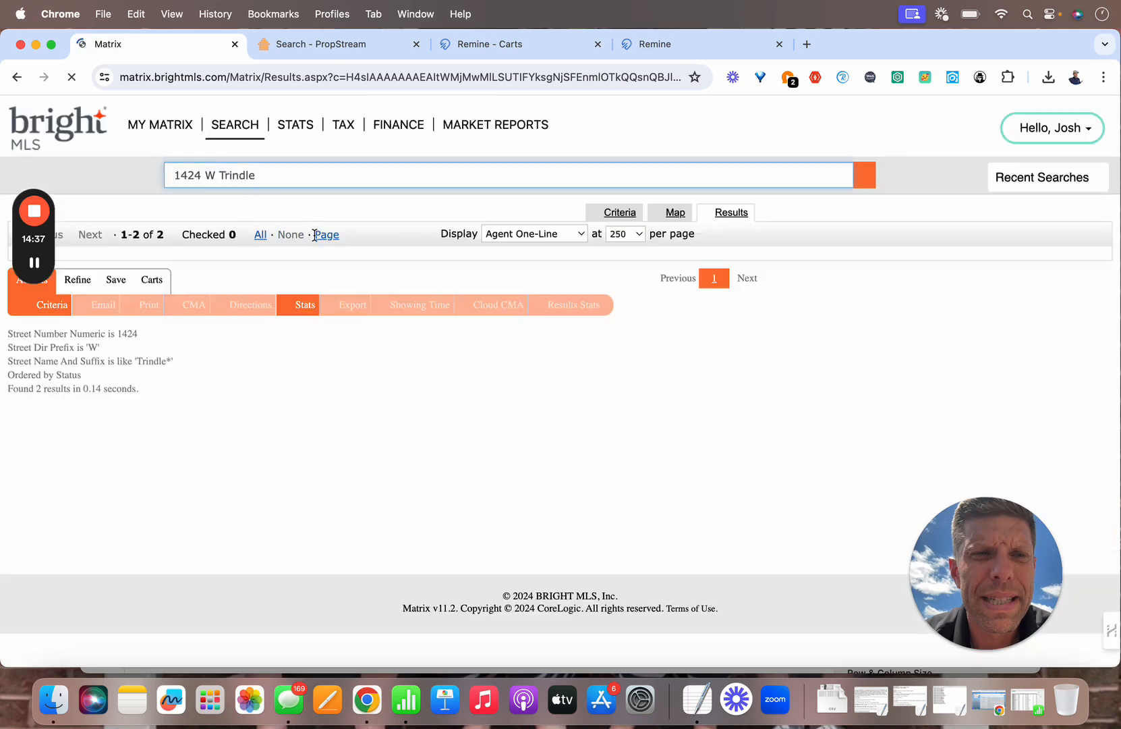
Step: Open the Agent Full display for active listing PACB2029550 and read through its remarks and details
click(299, 186)
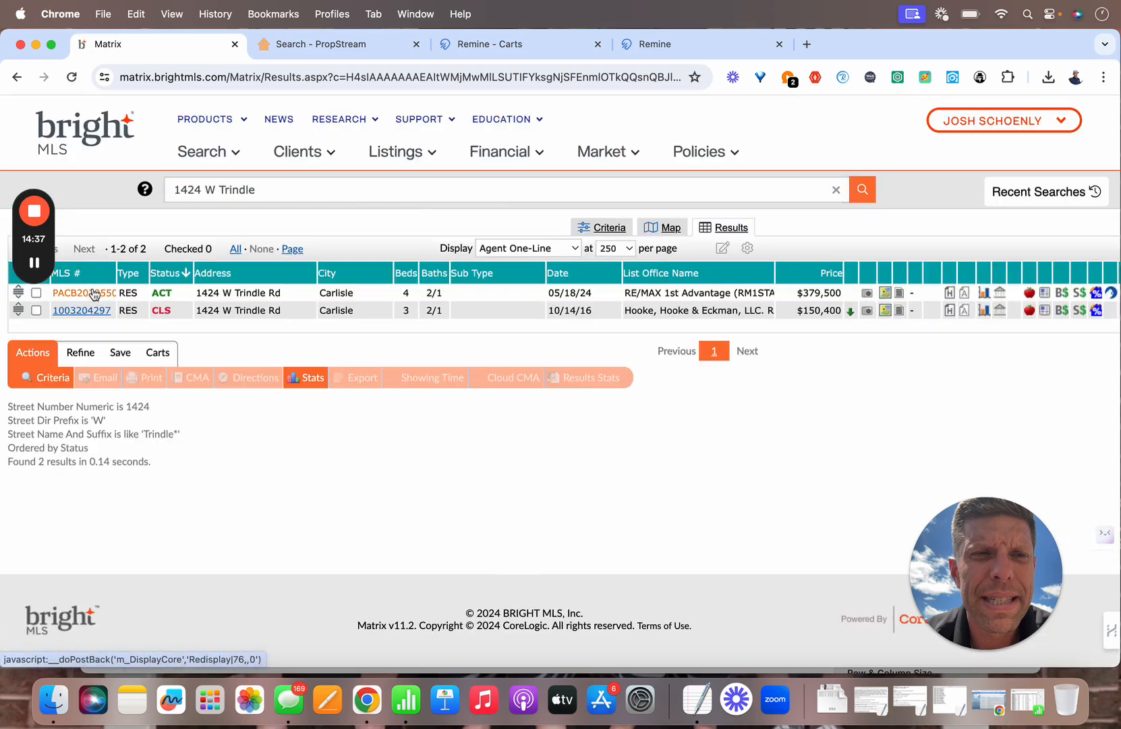
click(93, 292)
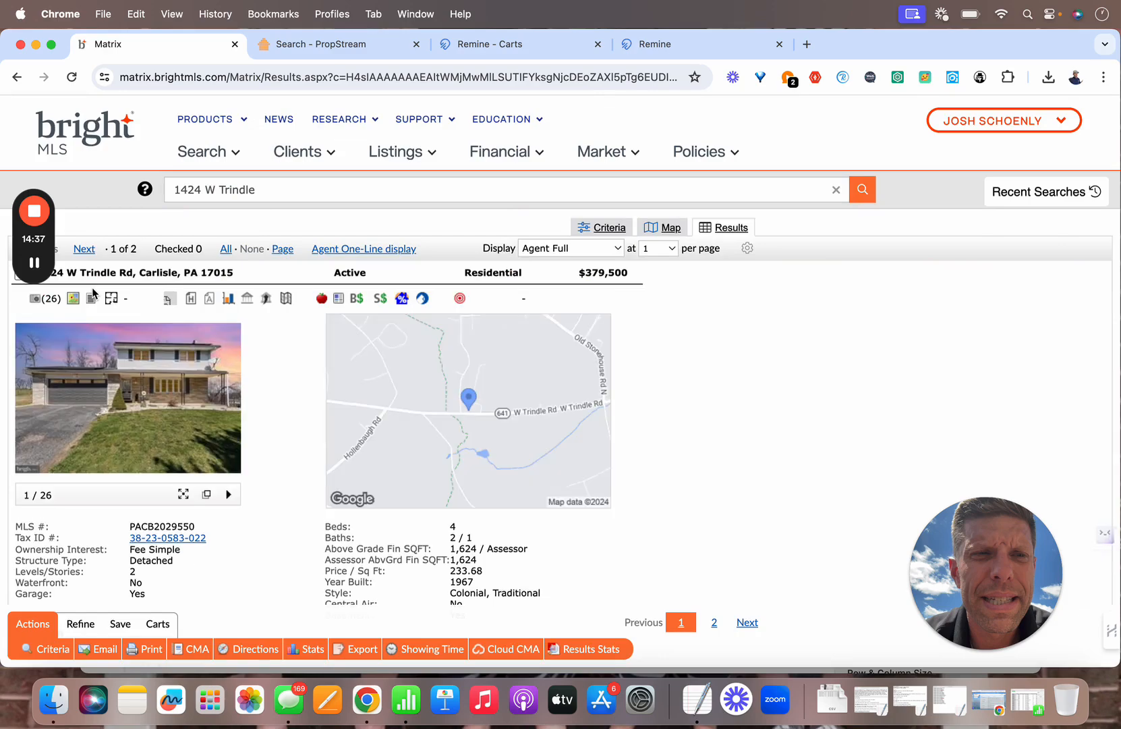
scroll(171, 347, down, 2)
scroll(262, 432, down, 5)
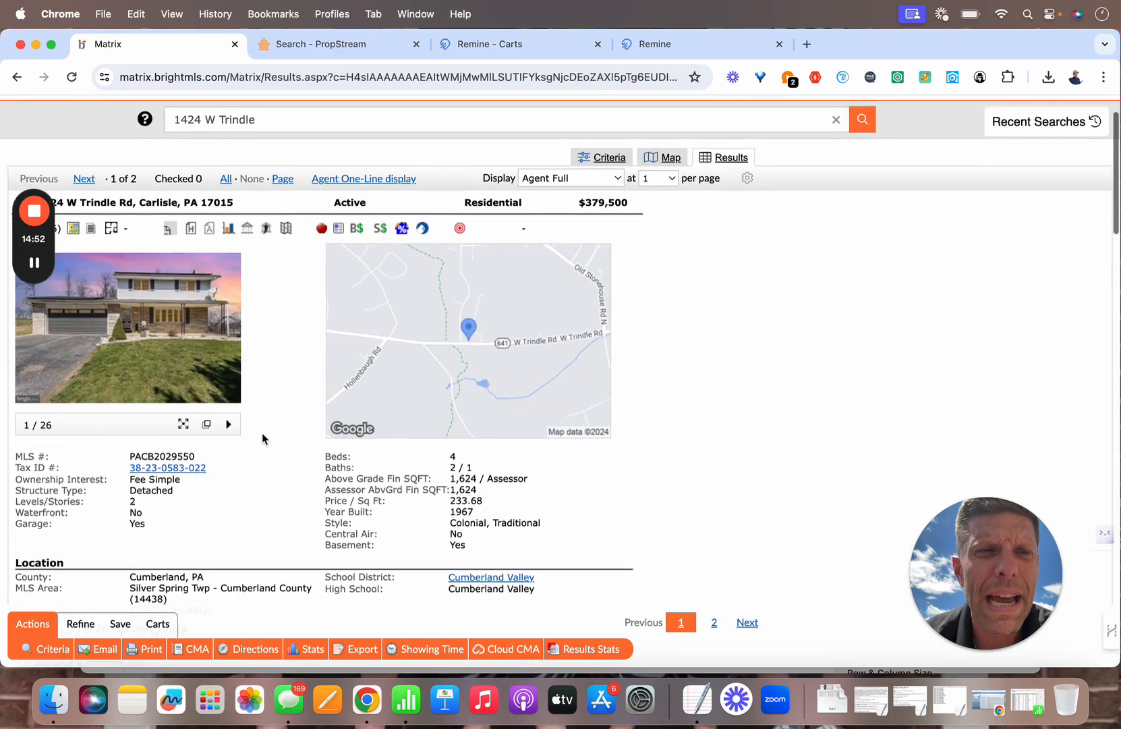
scroll(261, 433, down, 10)
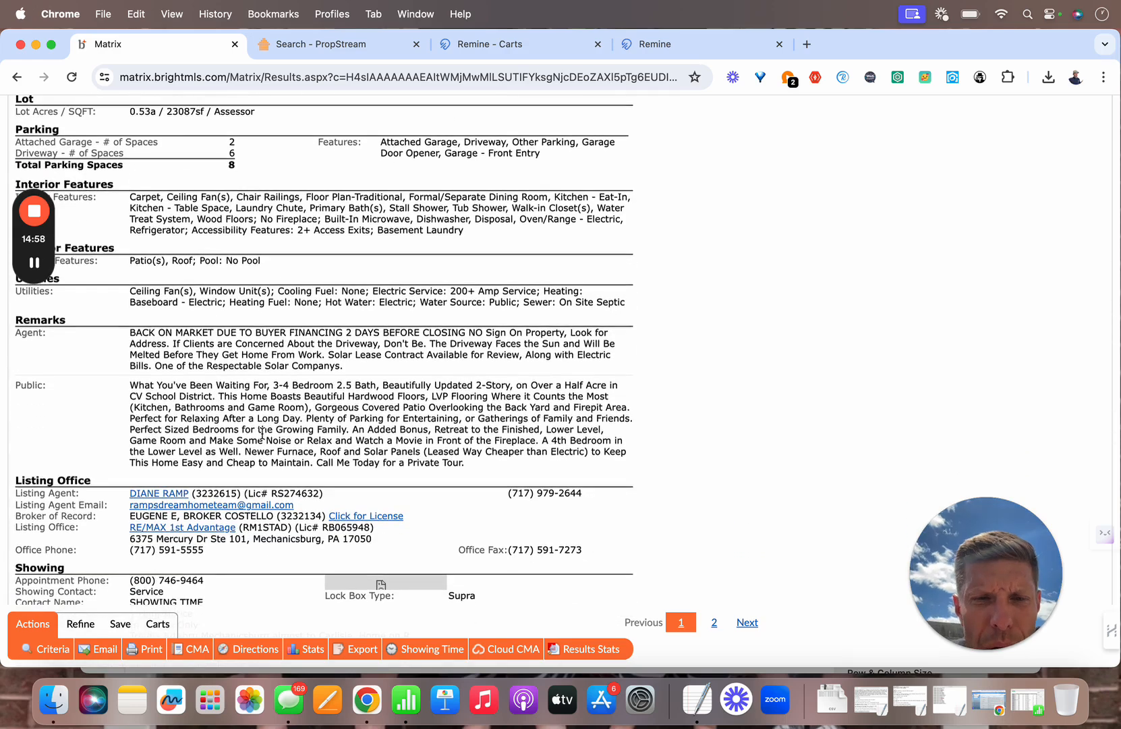
scroll(288, 449, down, 2)
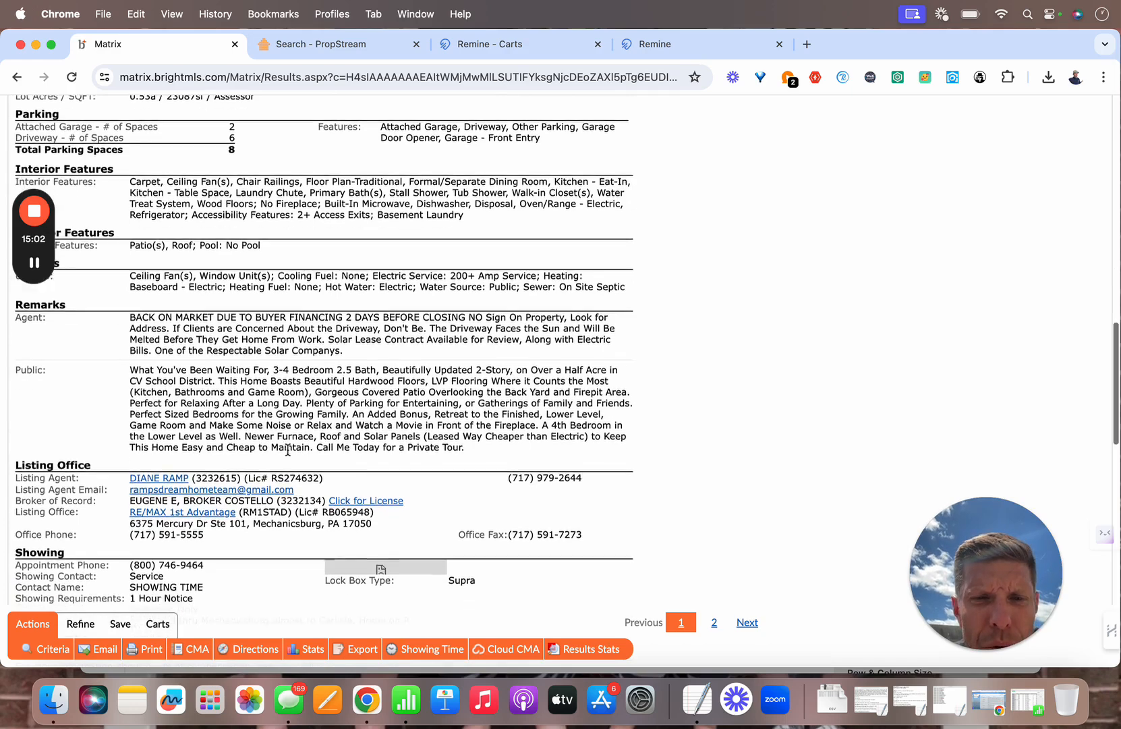
scroll(288, 448, down, 4)
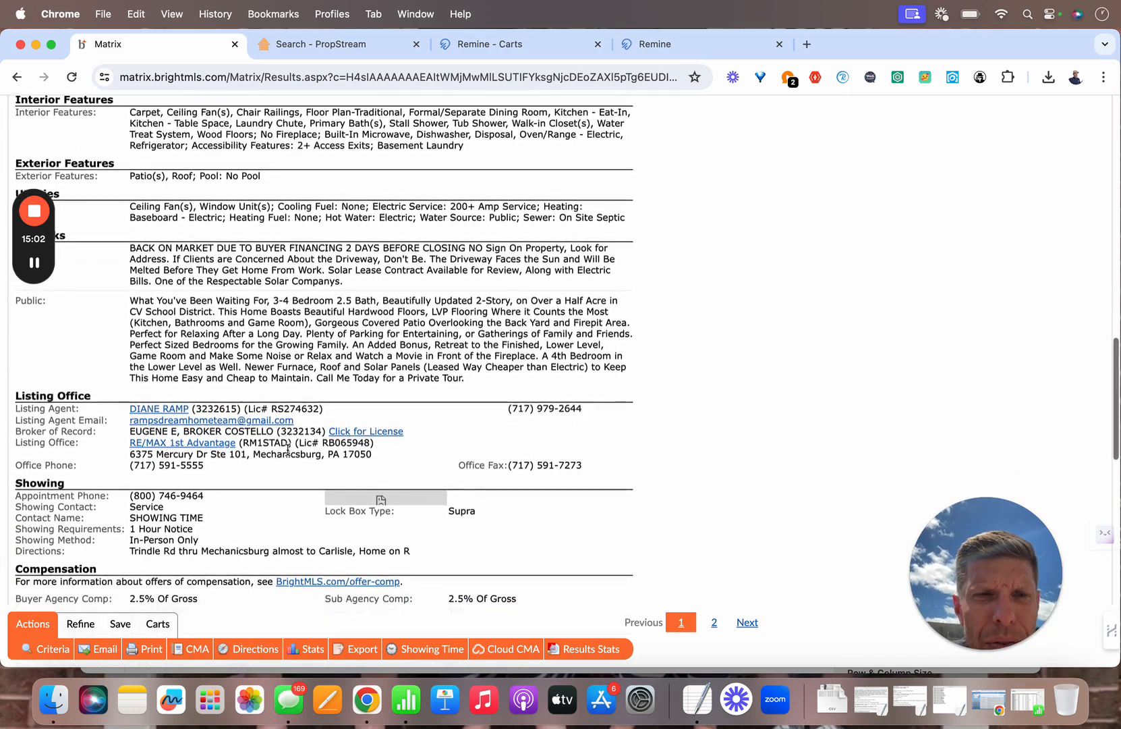
scroll(288, 448, down, 2)
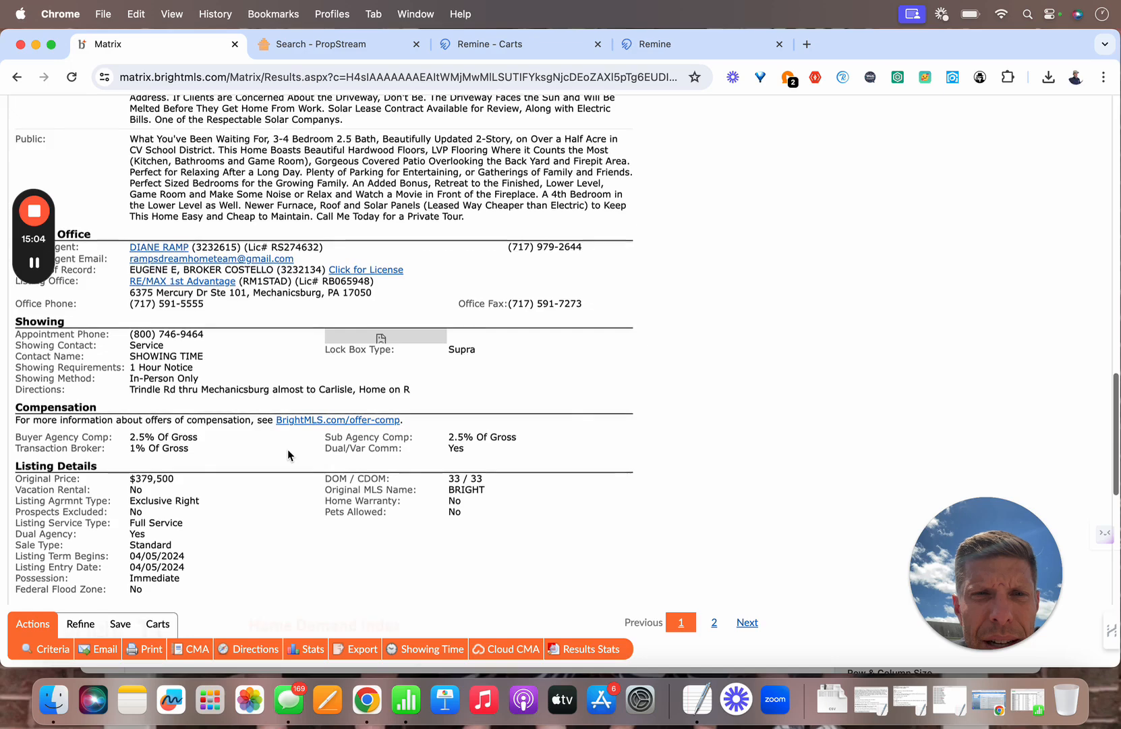
scroll(287, 449, up, 5)
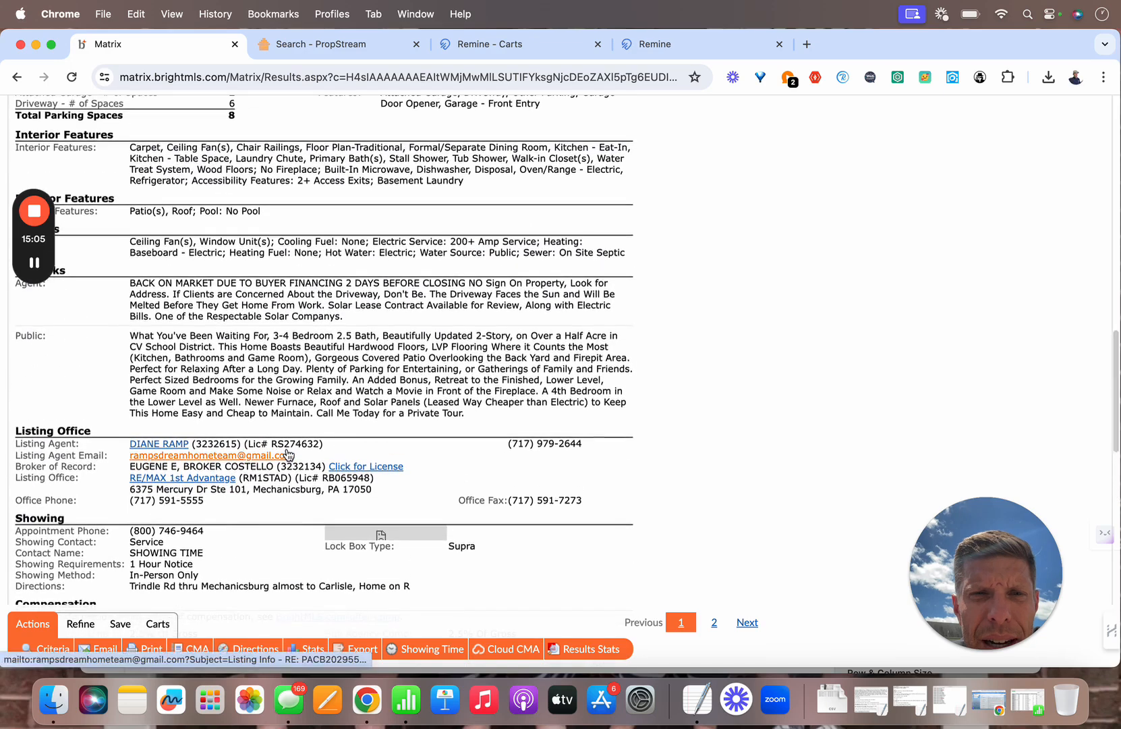
scroll(288, 448, up, 4)
scroll(288, 449, up, 10)
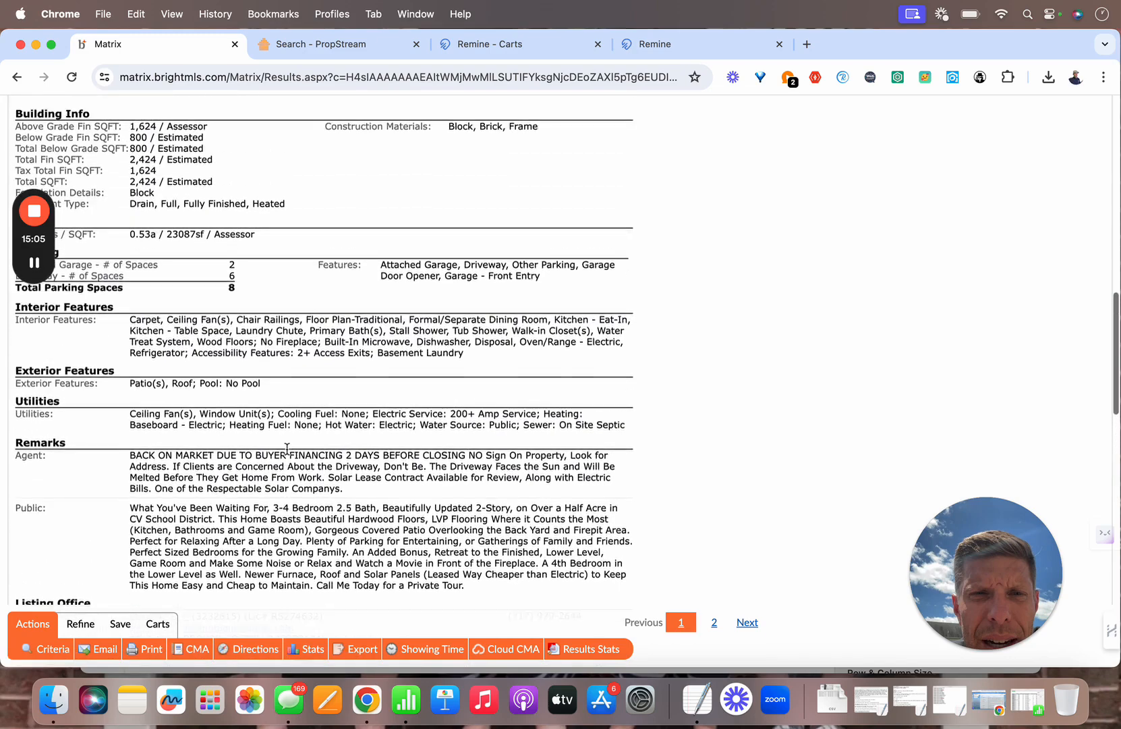
scroll(287, 453, up, 20)
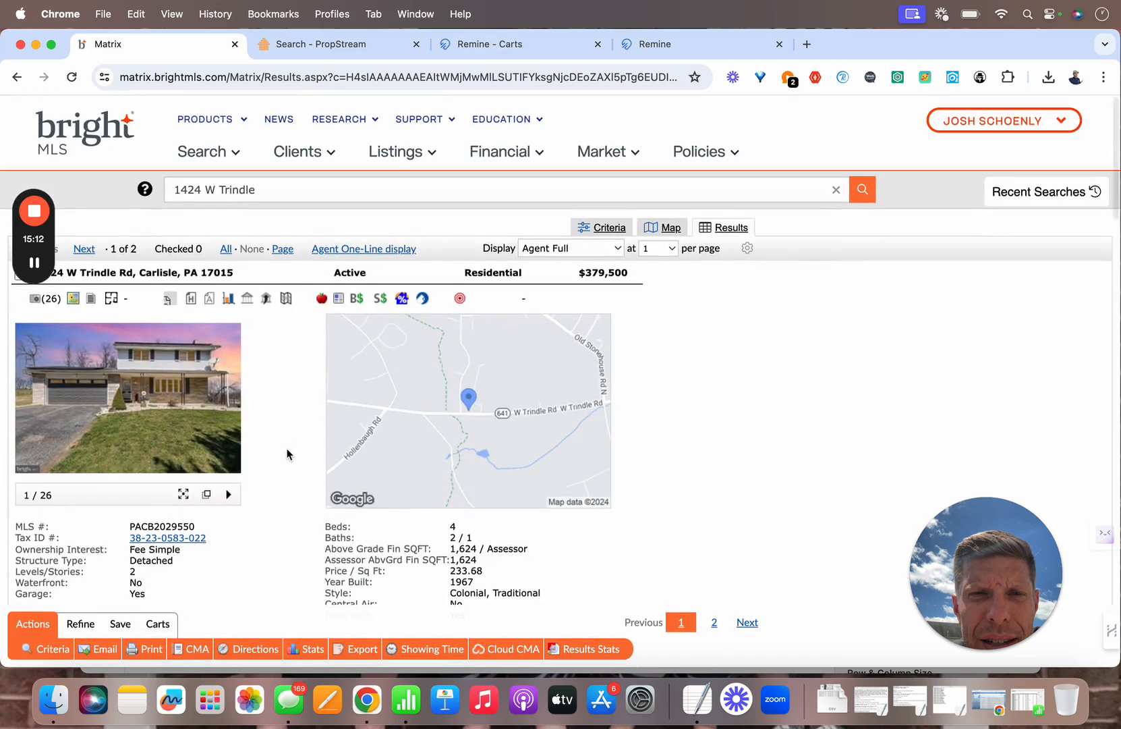
mouse_move(227, 390)
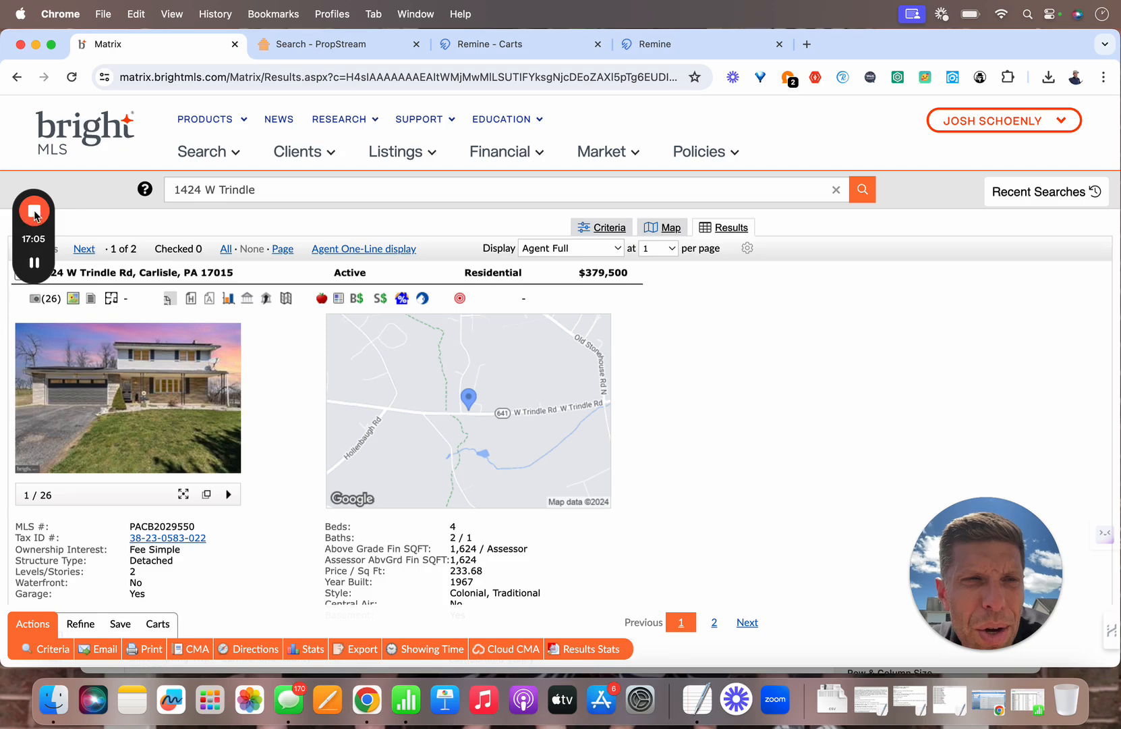
mouse_move(35, 213)
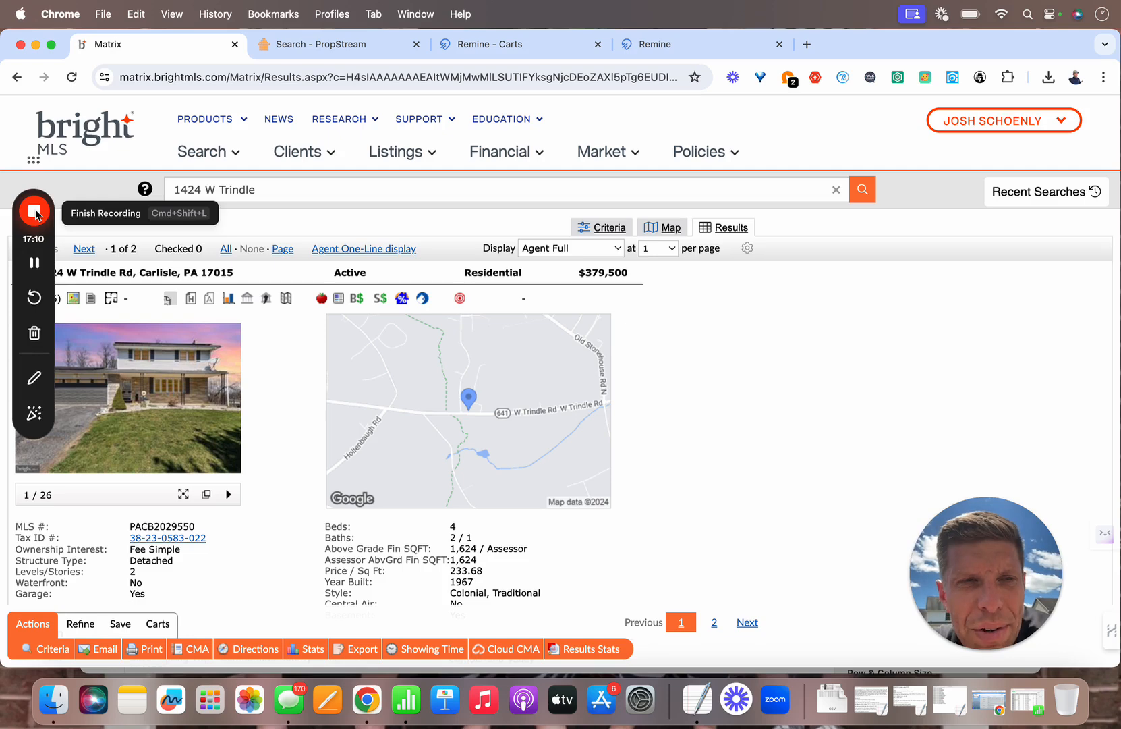
Step: Download the Carlisle_Active_61024 export from Remine Alerts and open the CSV in Numbers
click(35, 213)
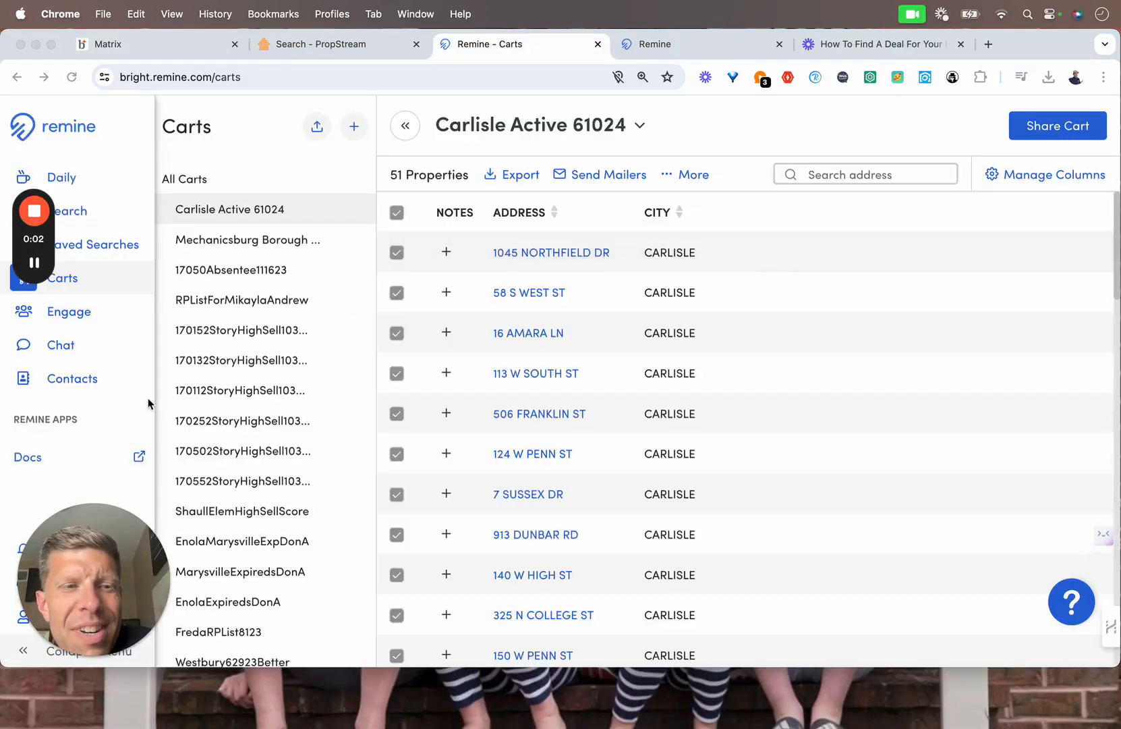
drag(102, 545, 951, 541)
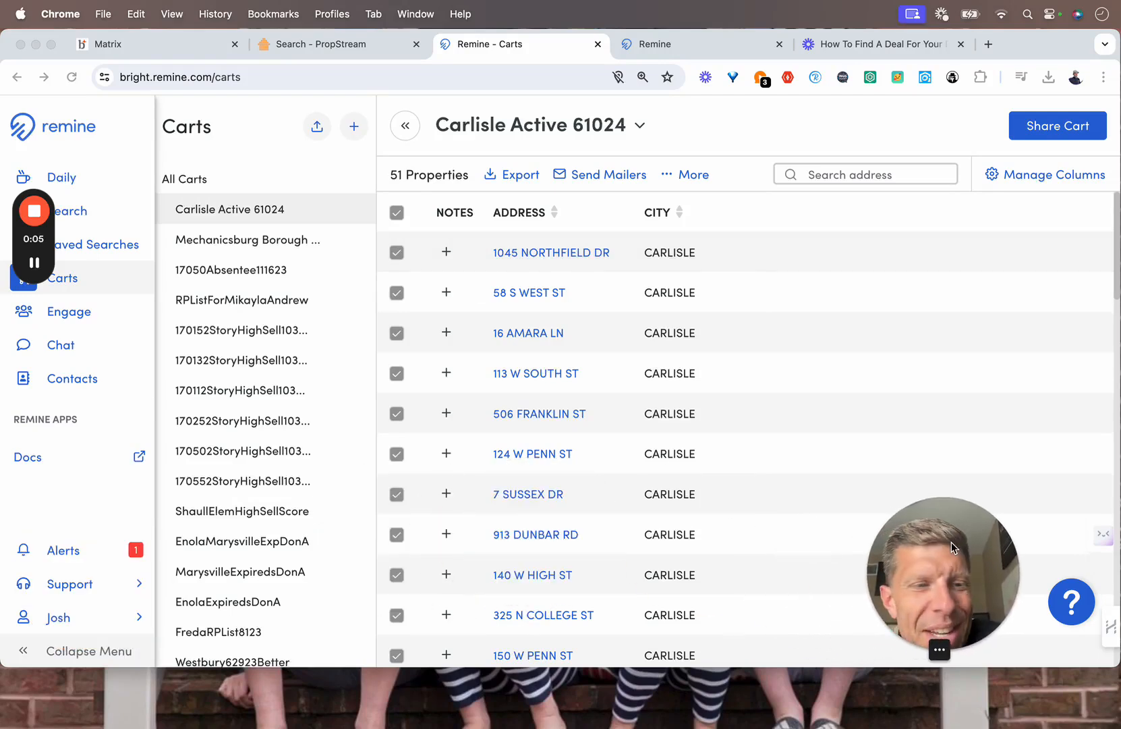
click(79, 552)
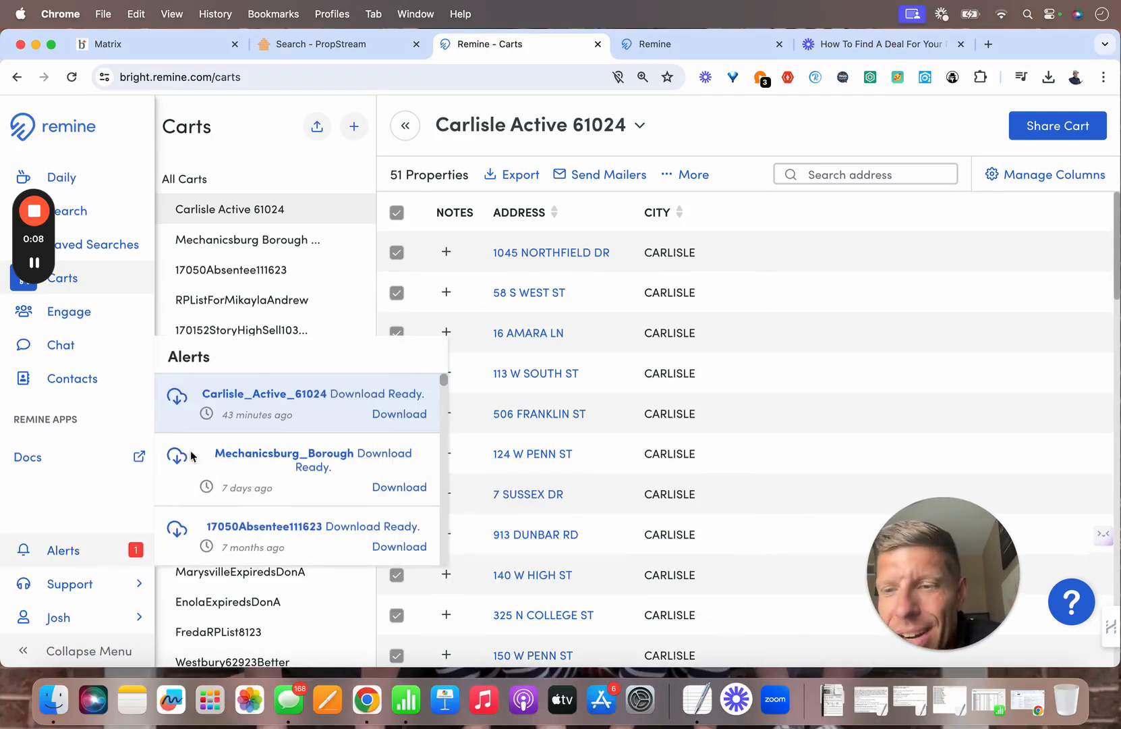
click(375, 415)
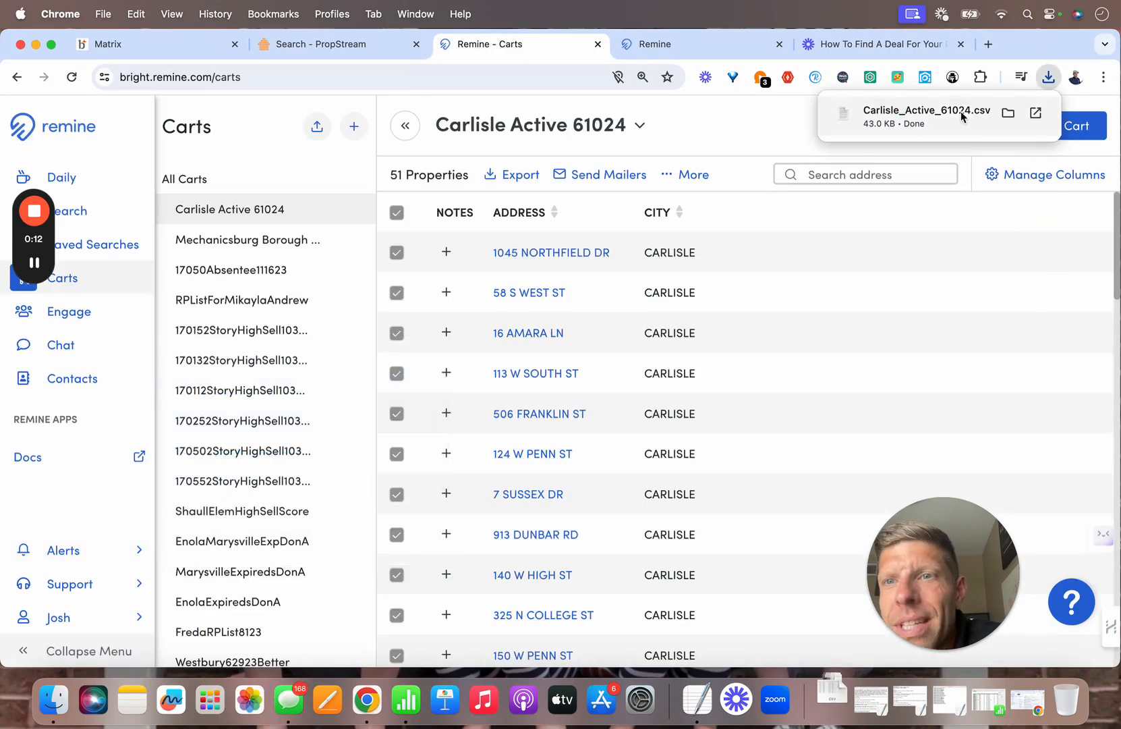
click(962, 117)
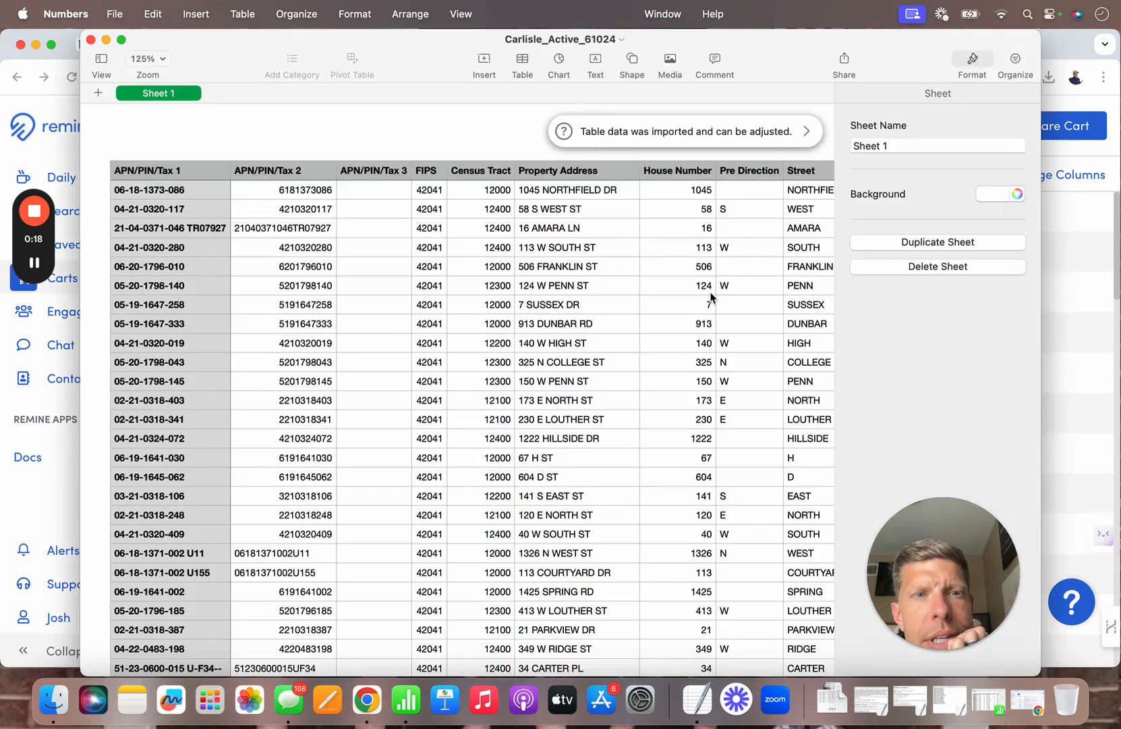
Step: Sort the table ascending by the Status column so Active listings are grouped at the top
scroll(710, 297, right, 10)
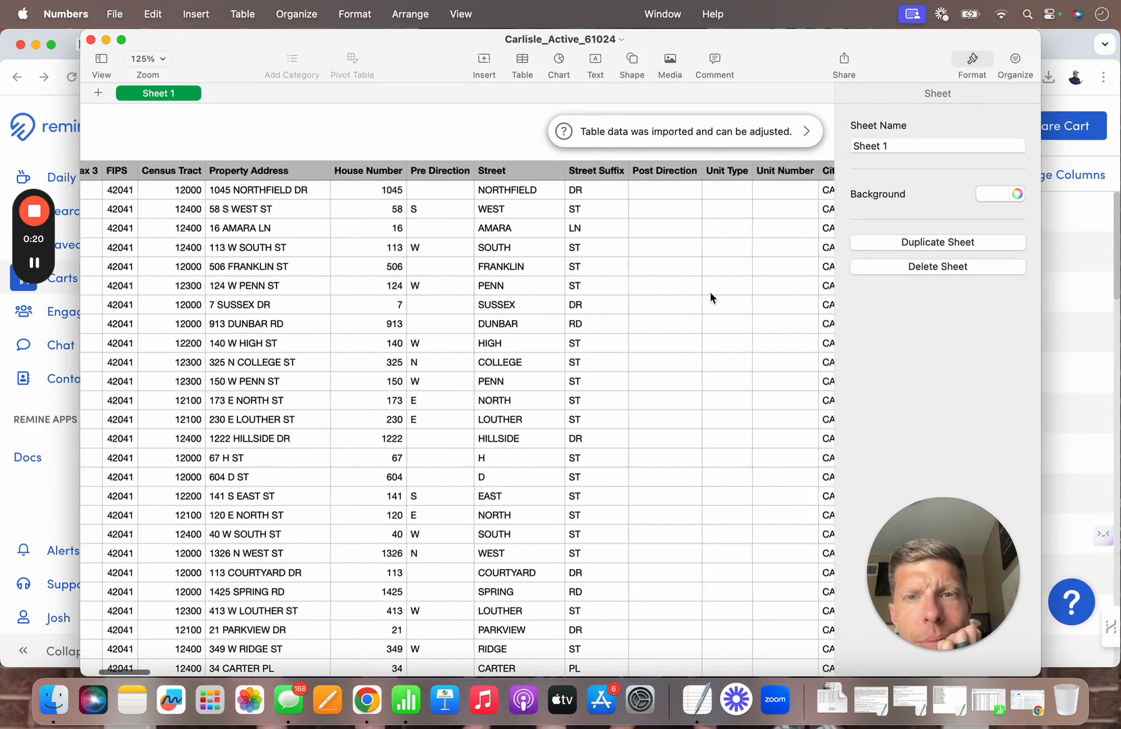
scroll(711, 297, right, 10)
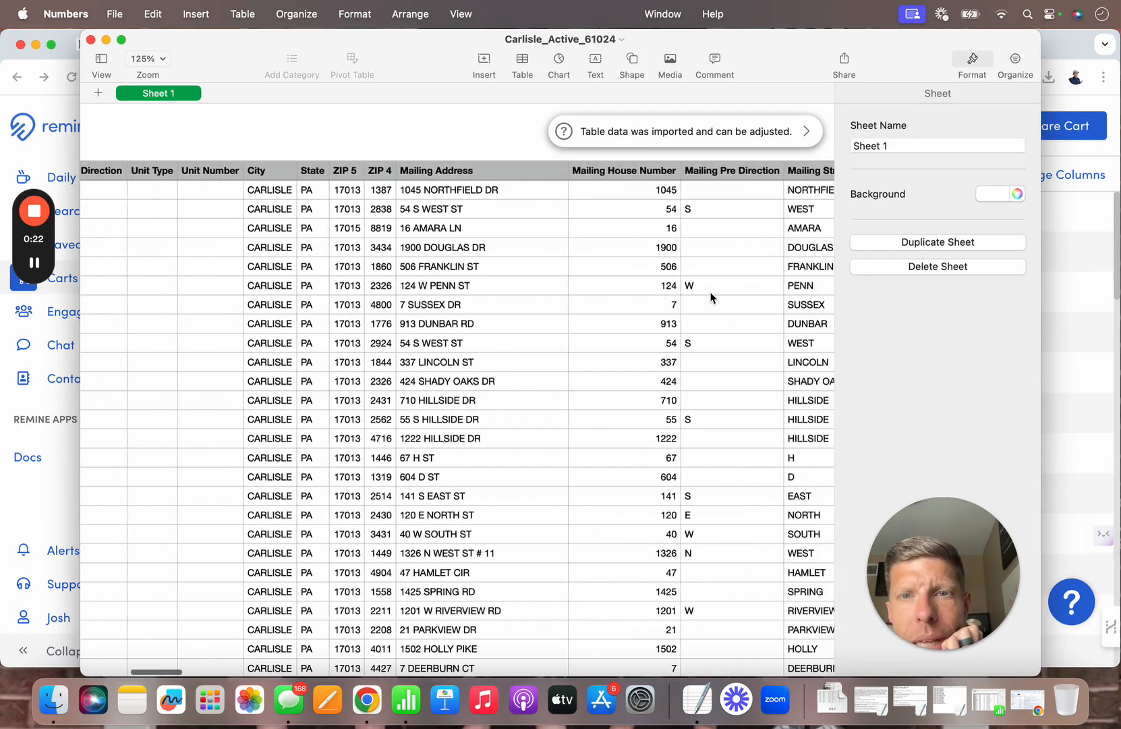
scroll(711, 297, right, 10)
scroll(711, 298, right, 10)
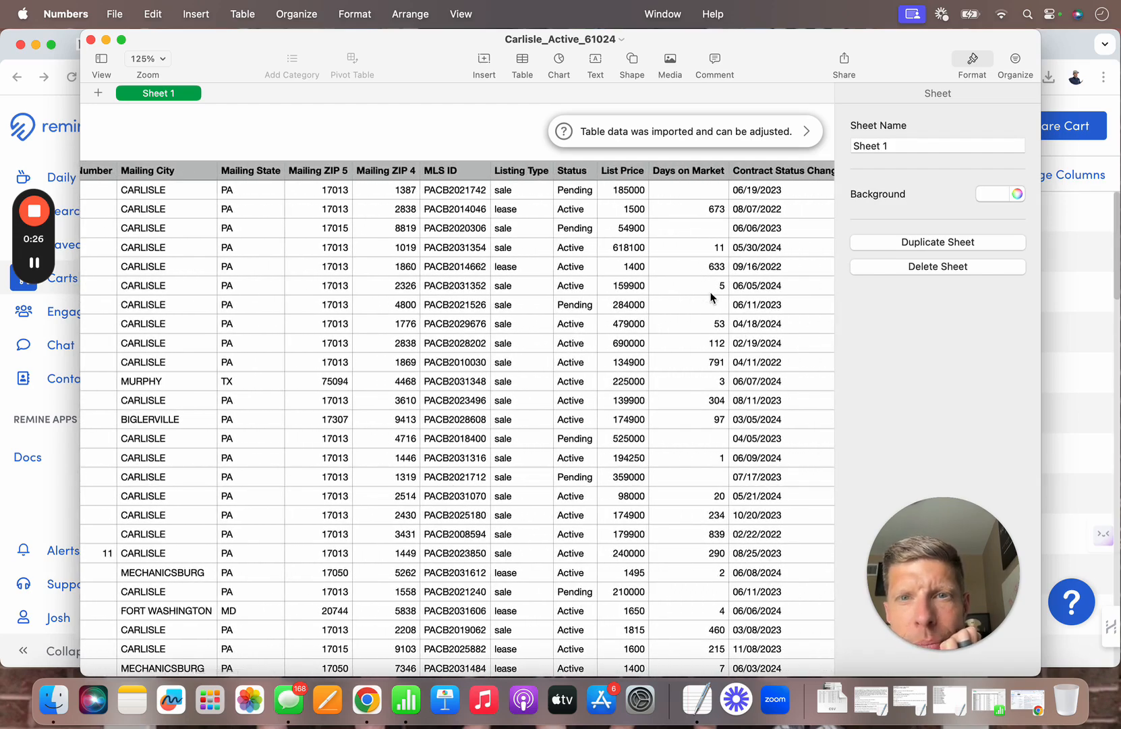
scroll(712, 297, right, 4)
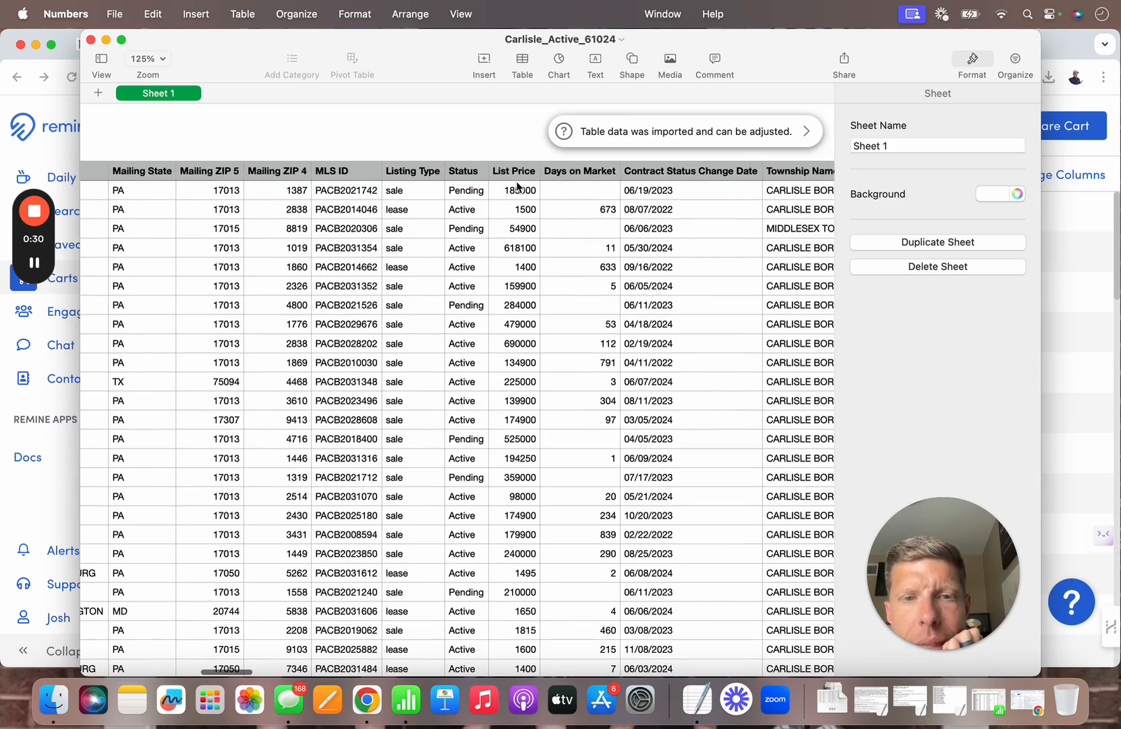
click(477, 170)
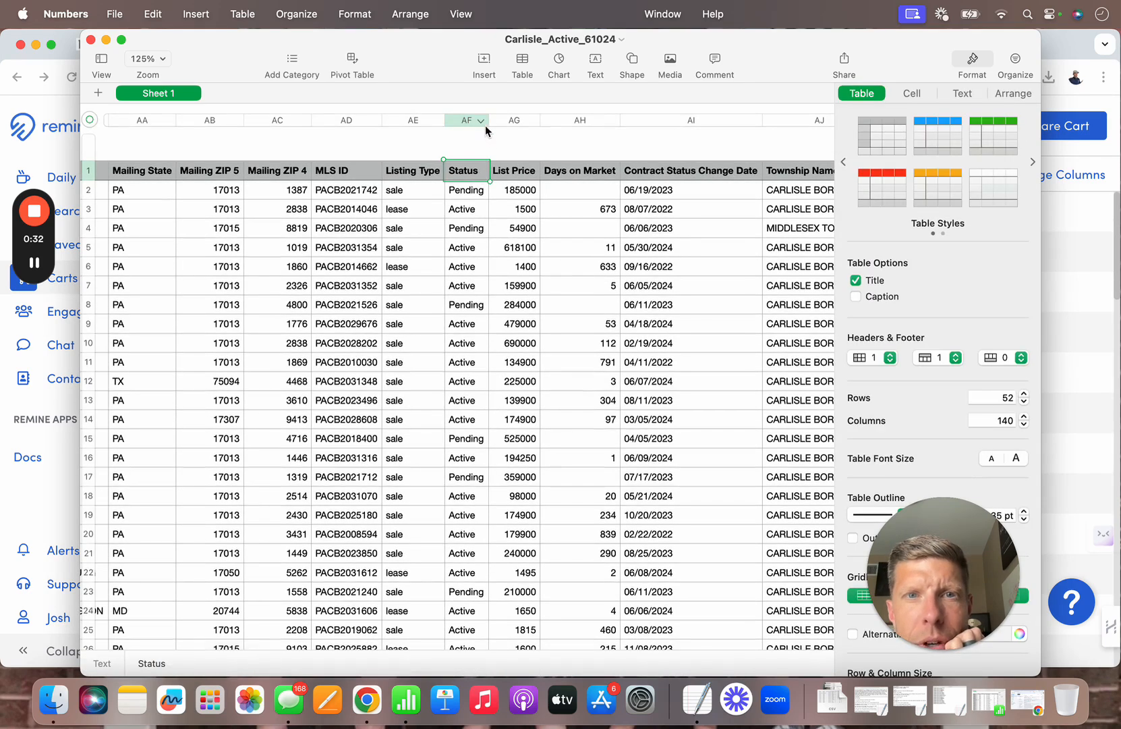
click(482, 120)
click(496, 161)
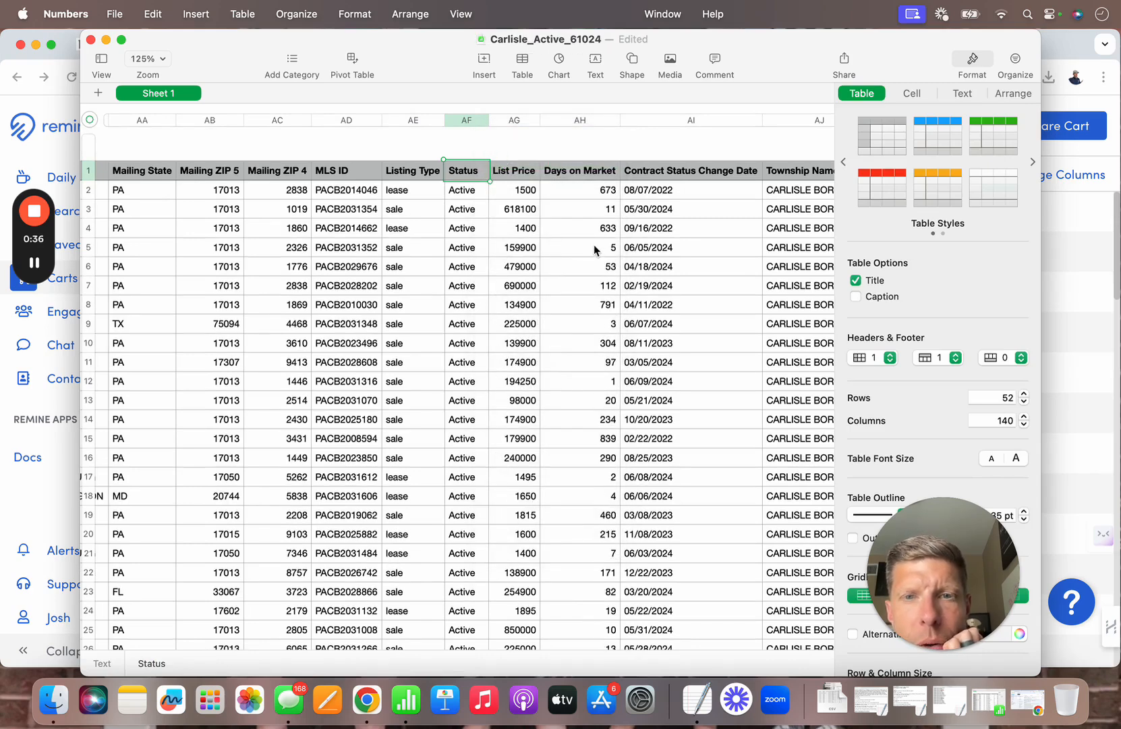
scroll(594, 248, right, 10)
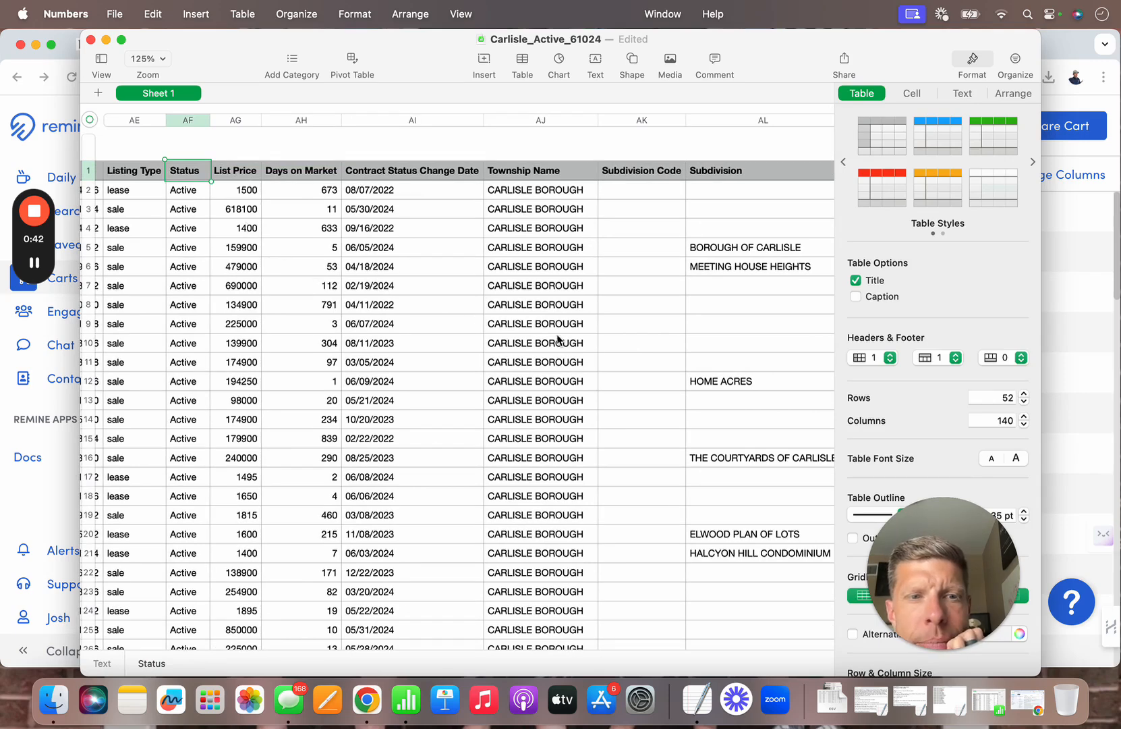
scroll(598, 356, right, 6)
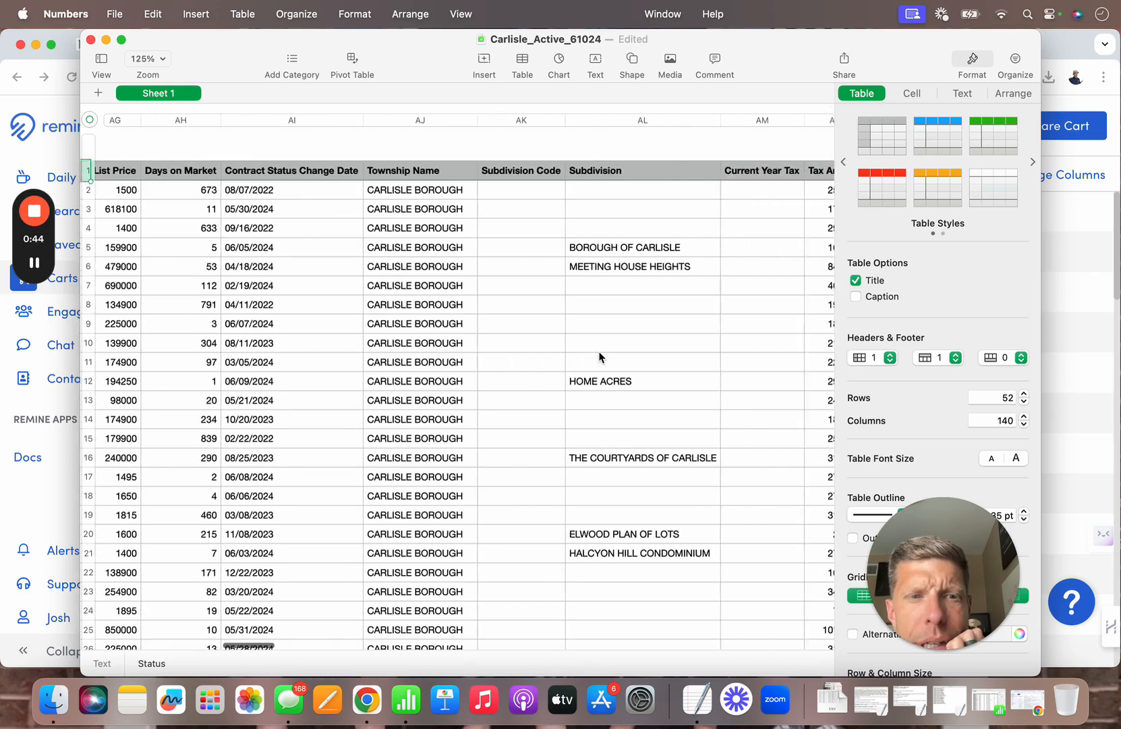
scroll(599, 356, right, 8)
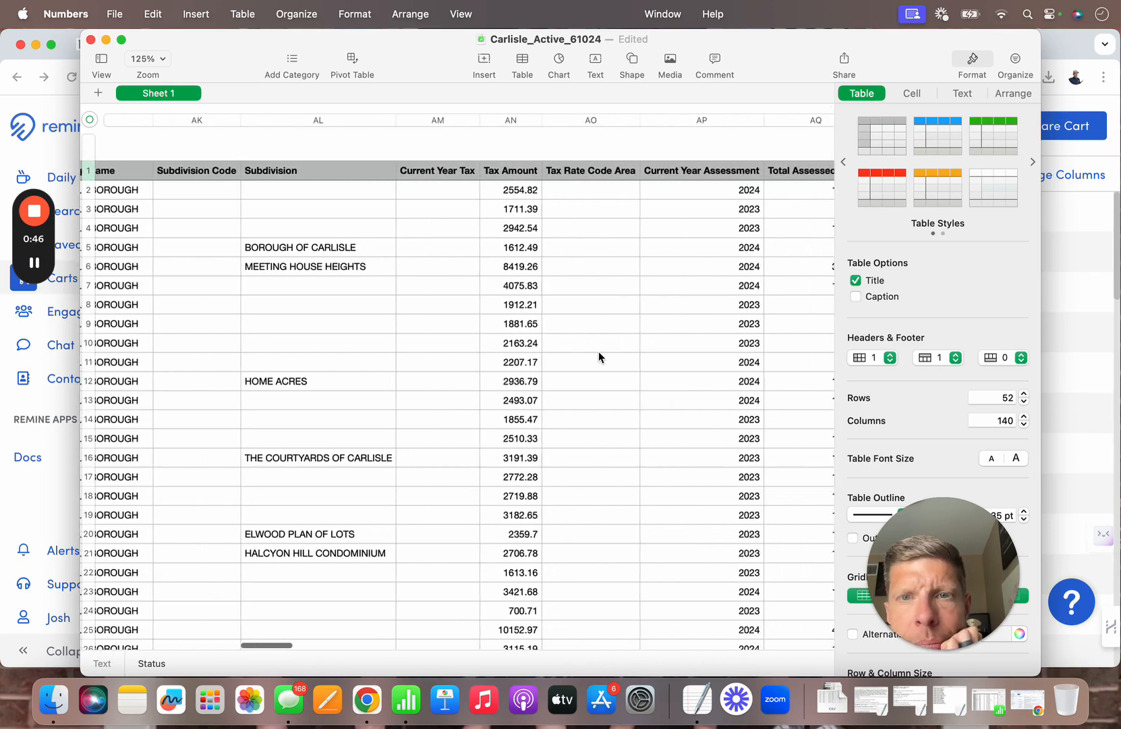
scroll(599, 357, right, 6)
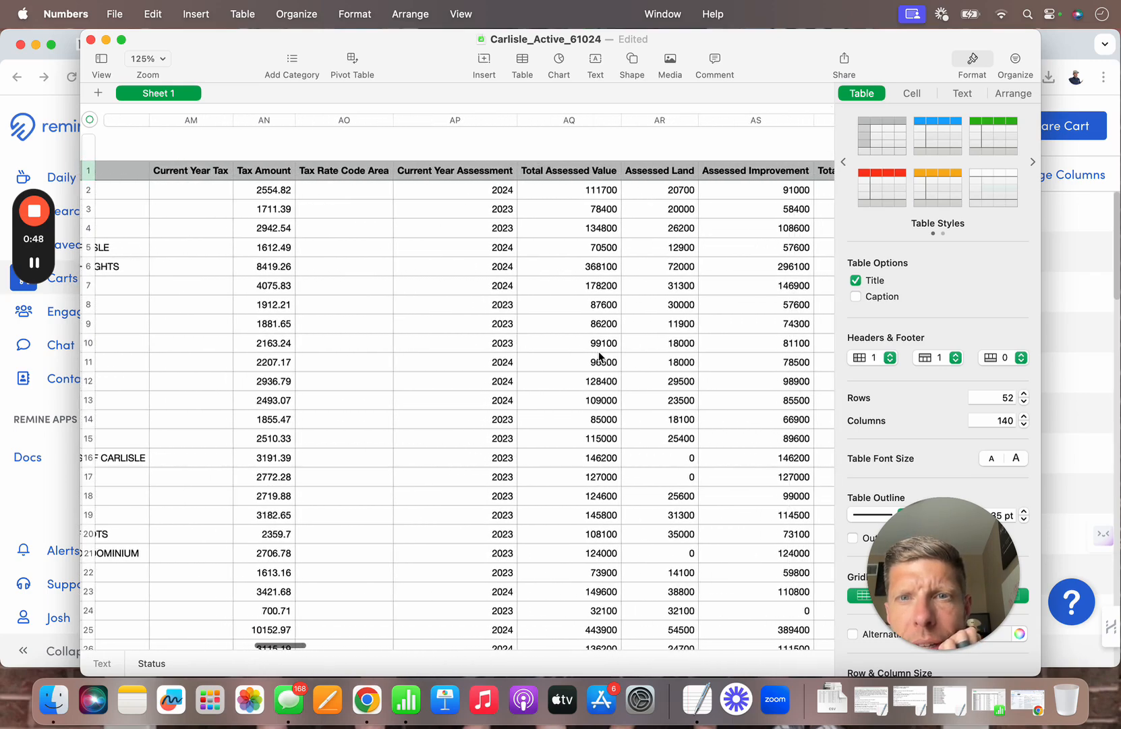
Step: Drag the Total Market Value column (AT) beside List Price, ahead of Days on Market
scroll(599, 357, right, 5)
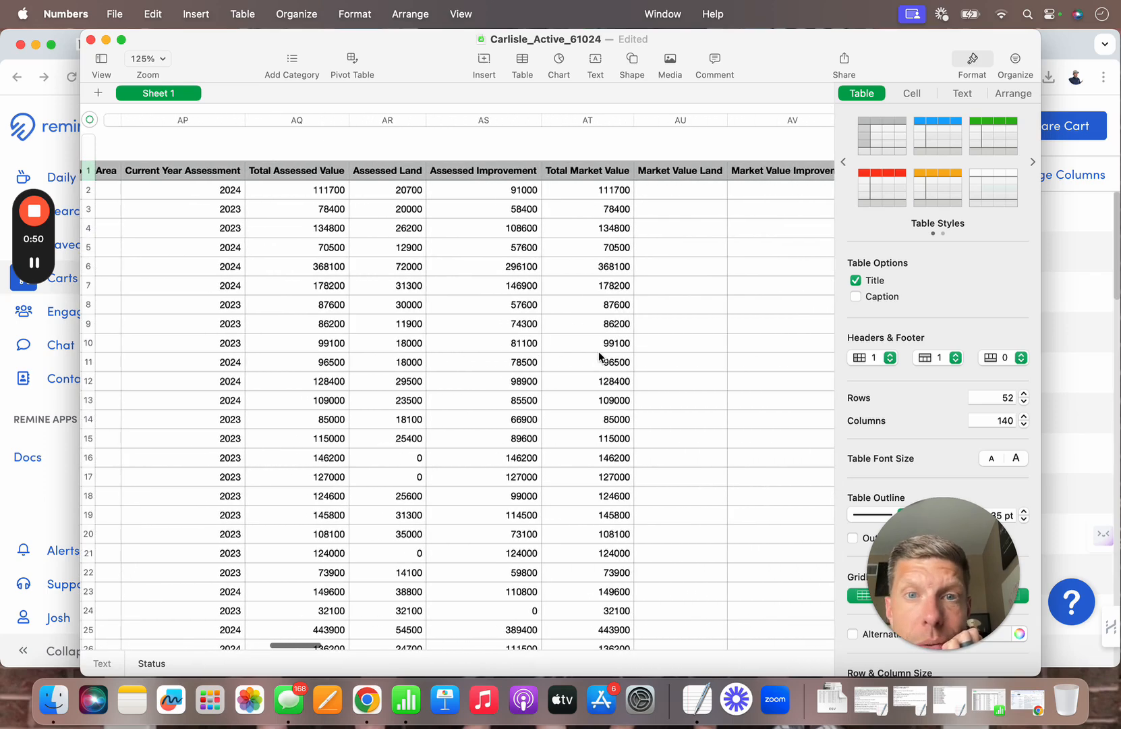
click(599, 121)
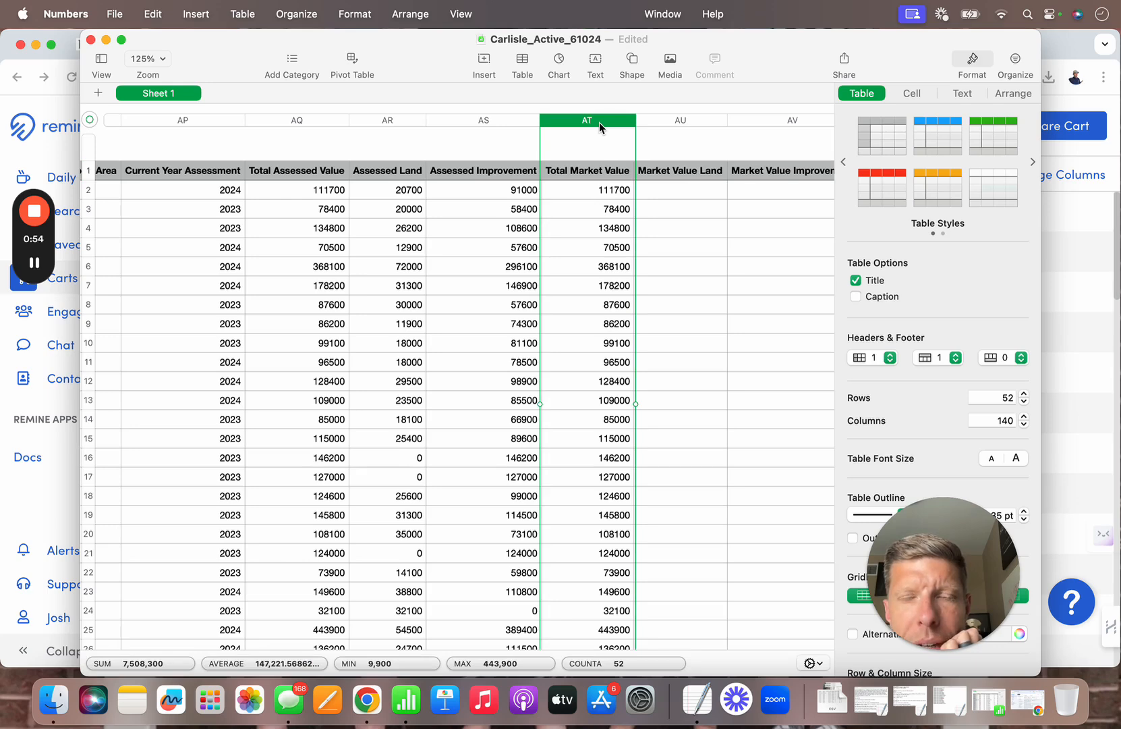
drag(599, 122, 652, 177)
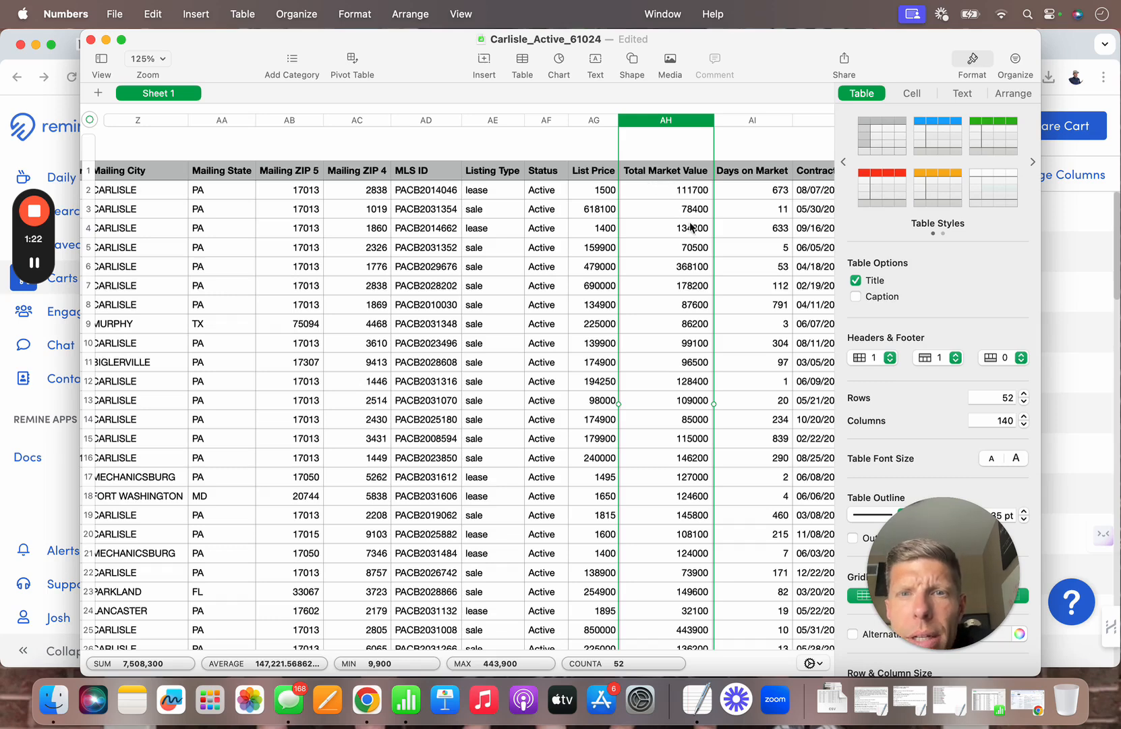
click(660, 250)
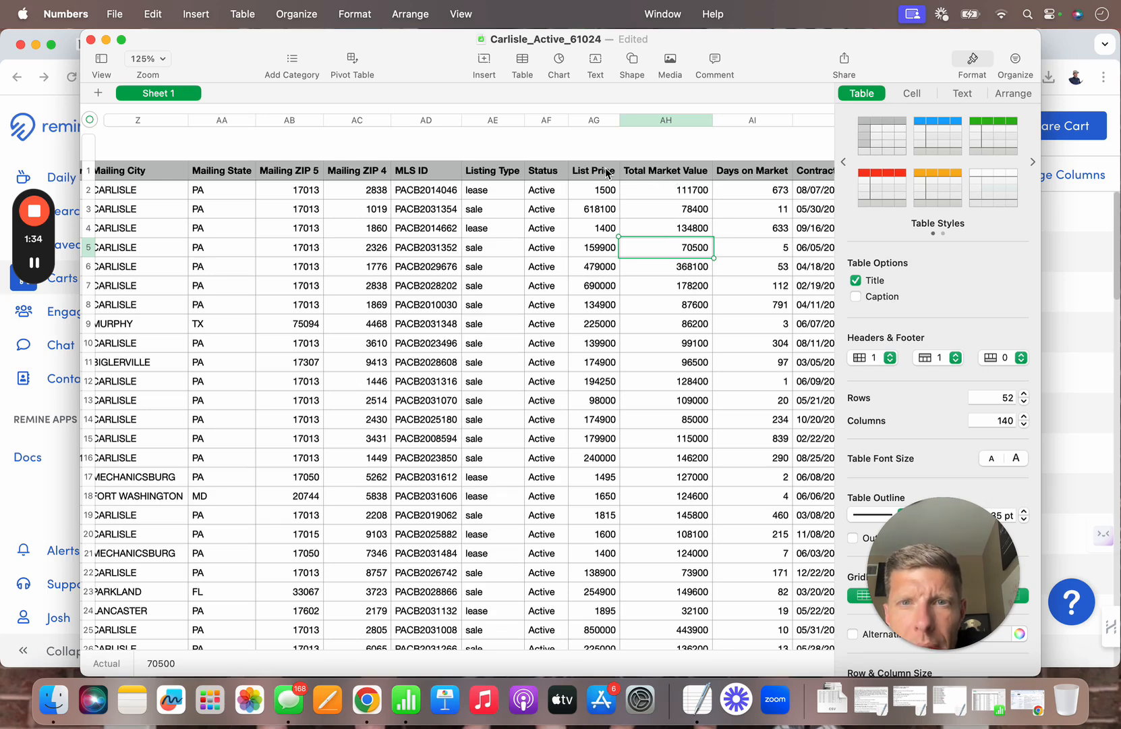
scroll(671, 326, down, 4)
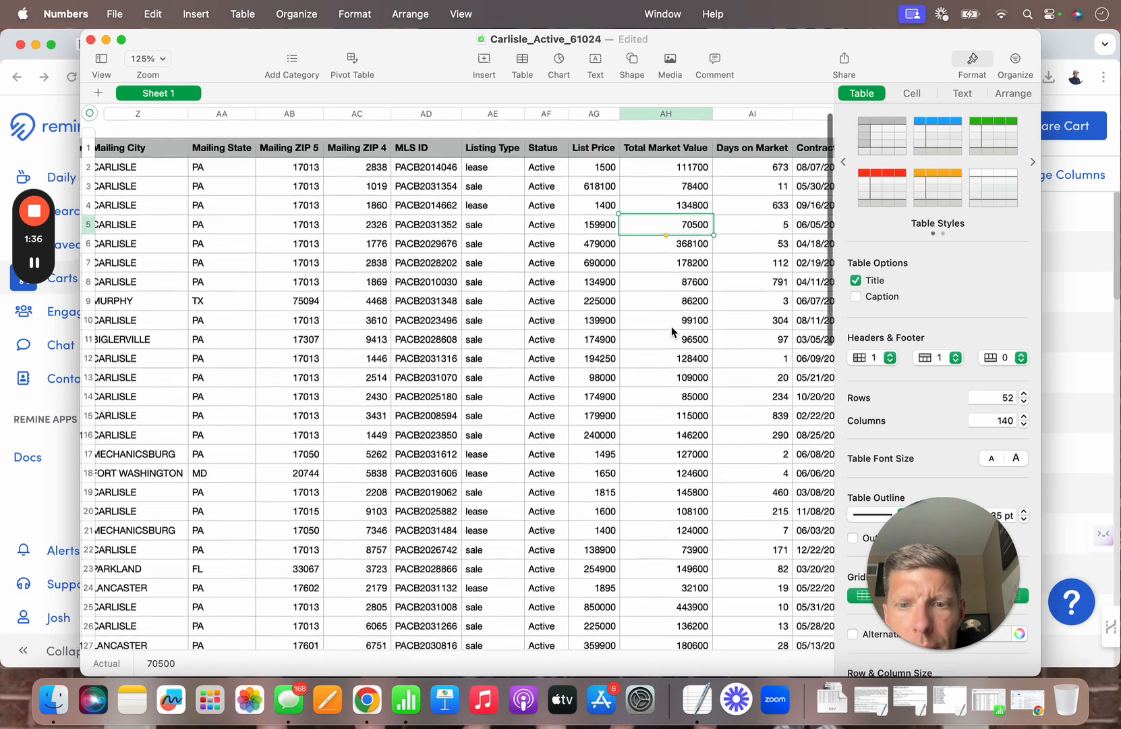
scroll(672, 326, down, 6)
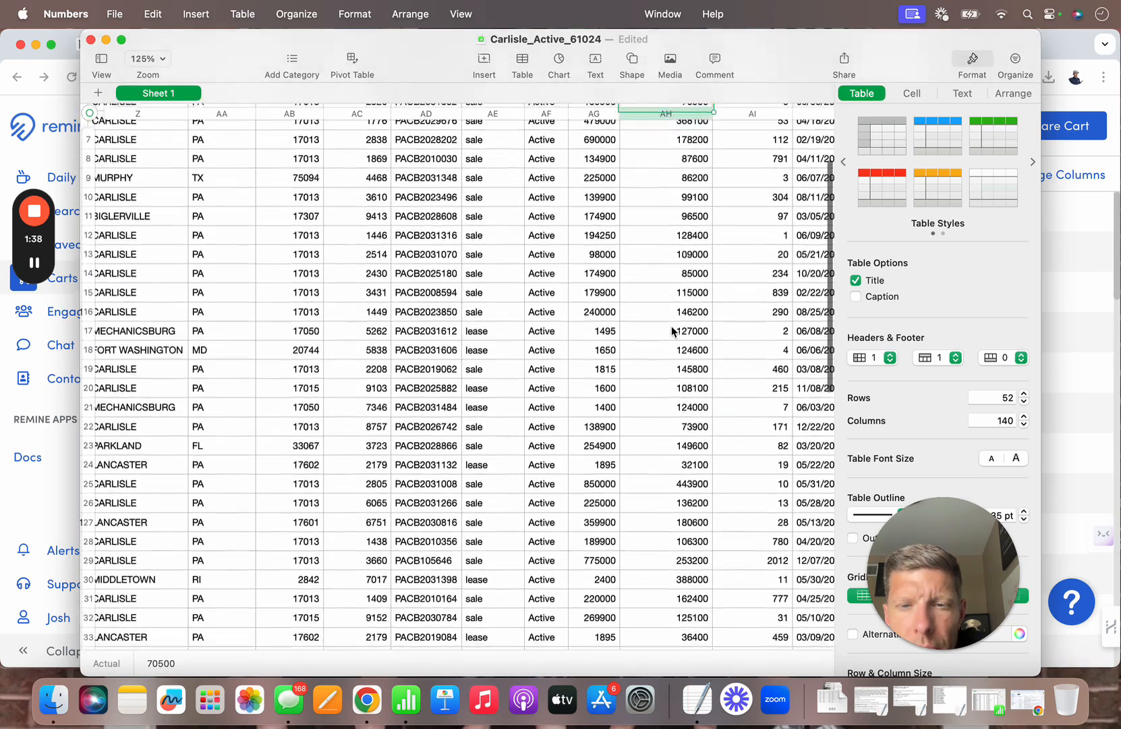
scroll(671, 326, down, 5)
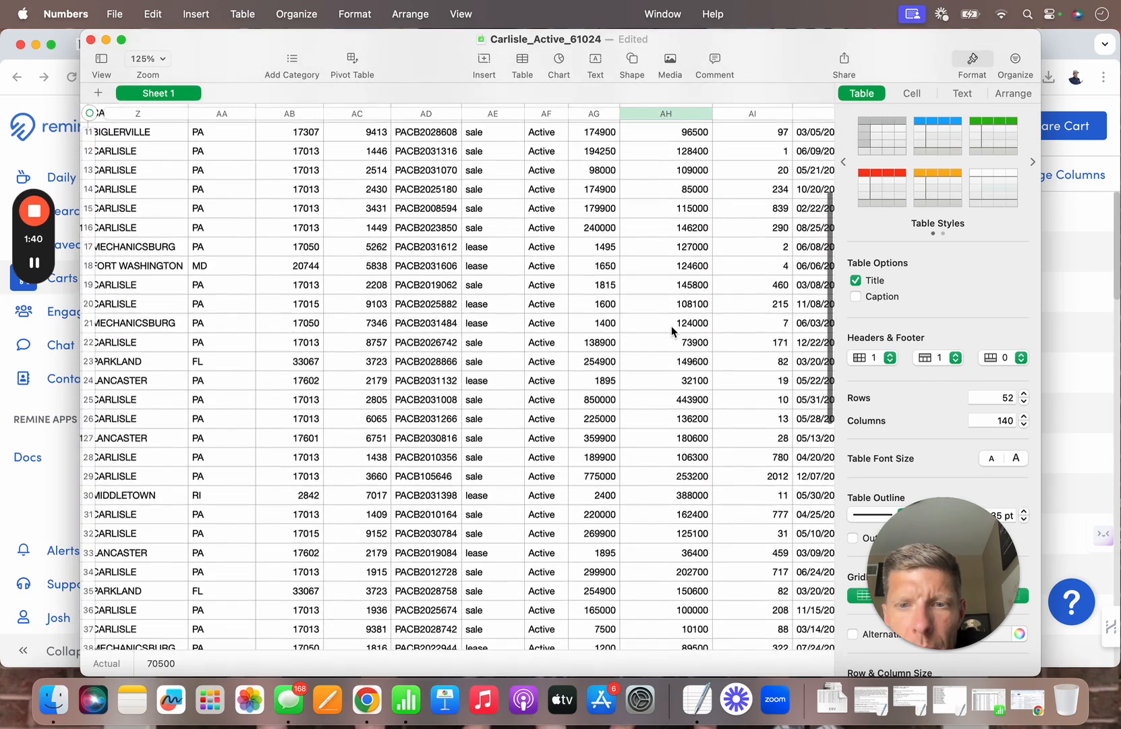
scroll(673, 330, down, 4)
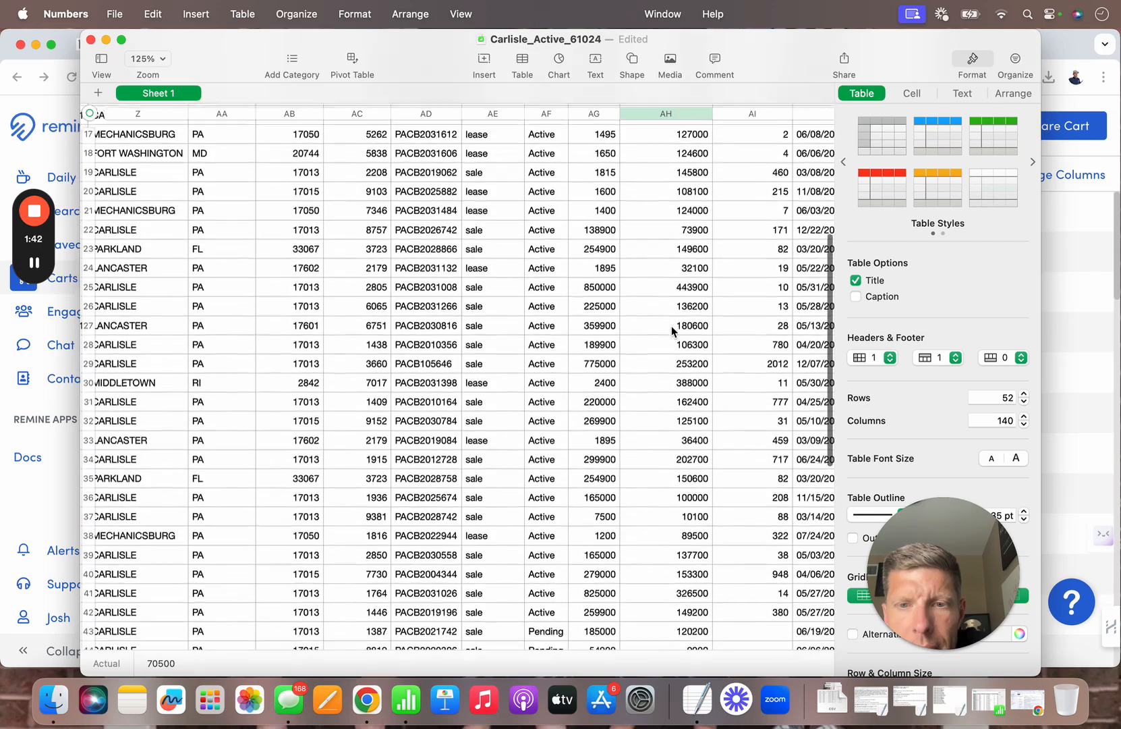
scroll(672, 329, down, 7)
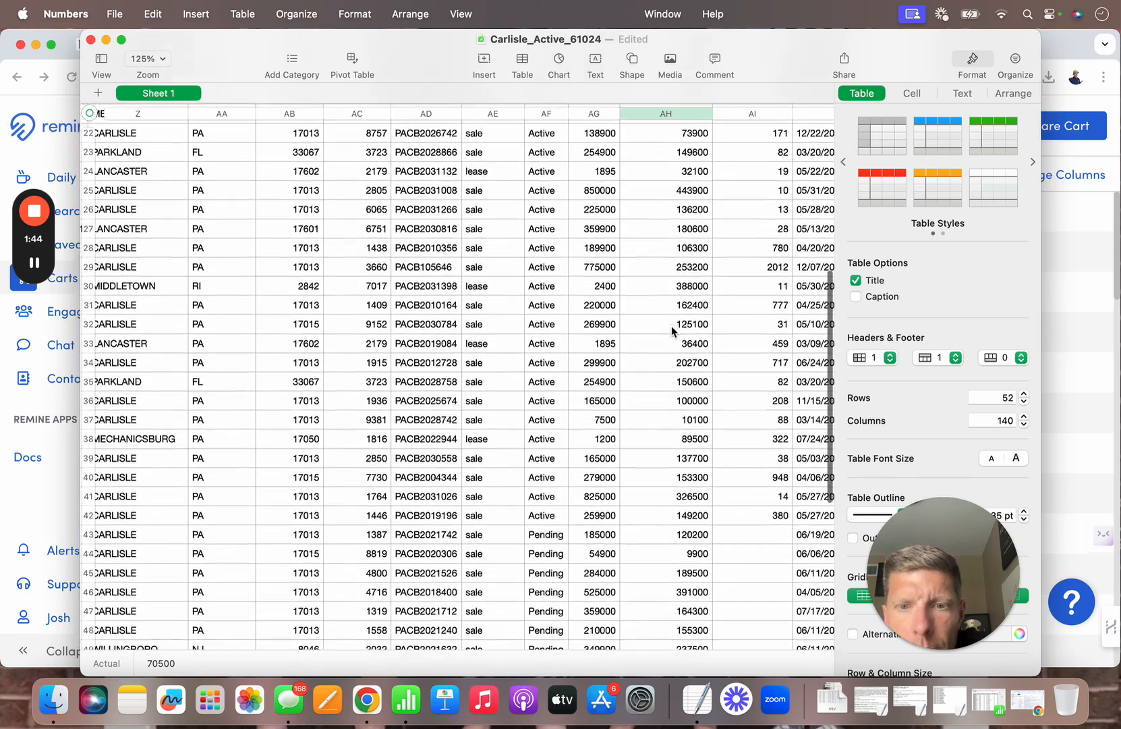
scroll(672, 330, down, 3)
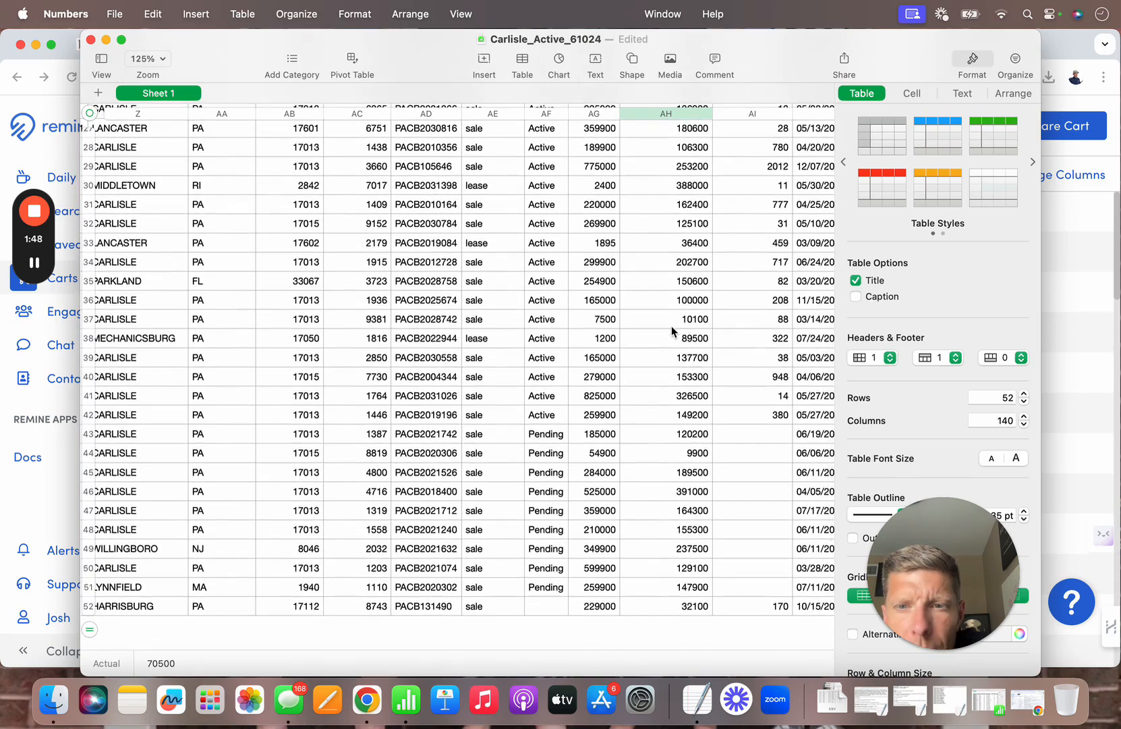
scroll(671, 326, down, 3)
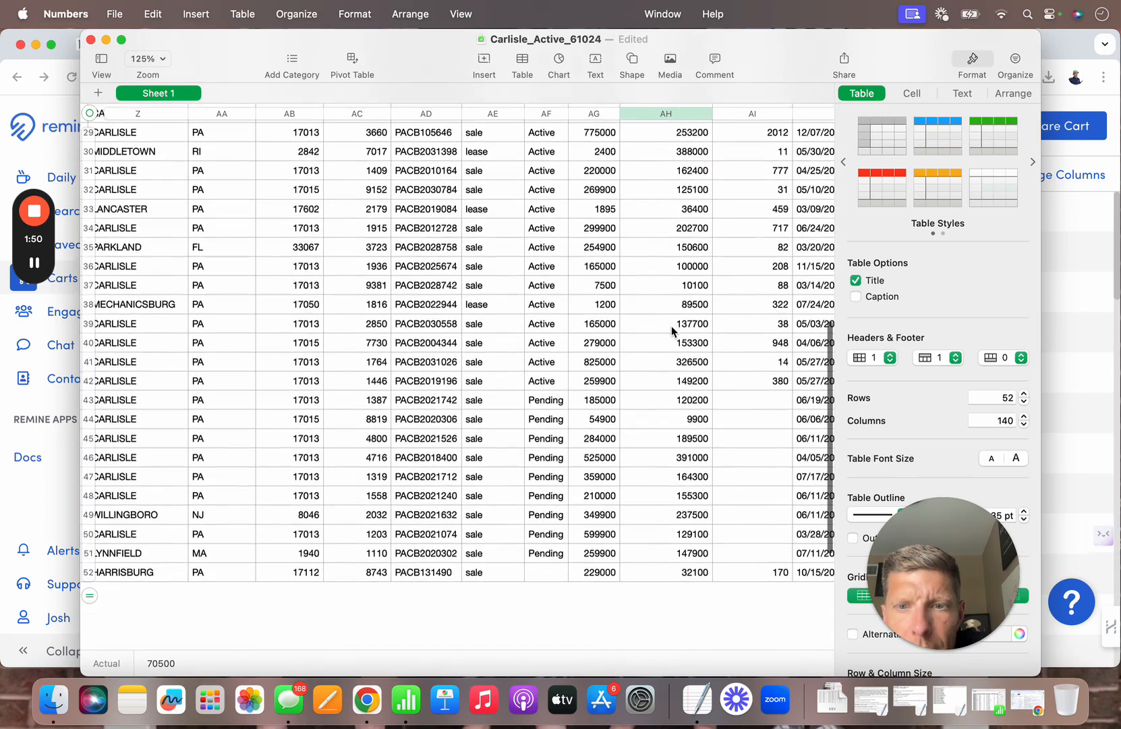
scroll(671, 330, down, 1)
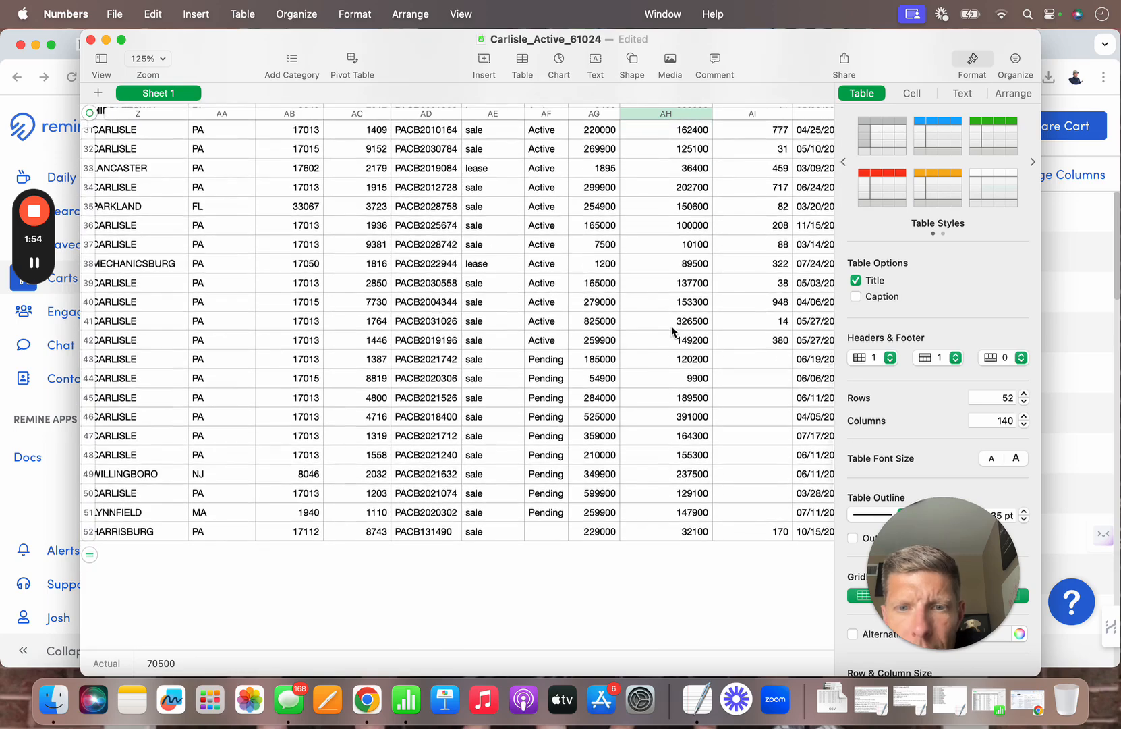
scroll(672, 331, up, 4)
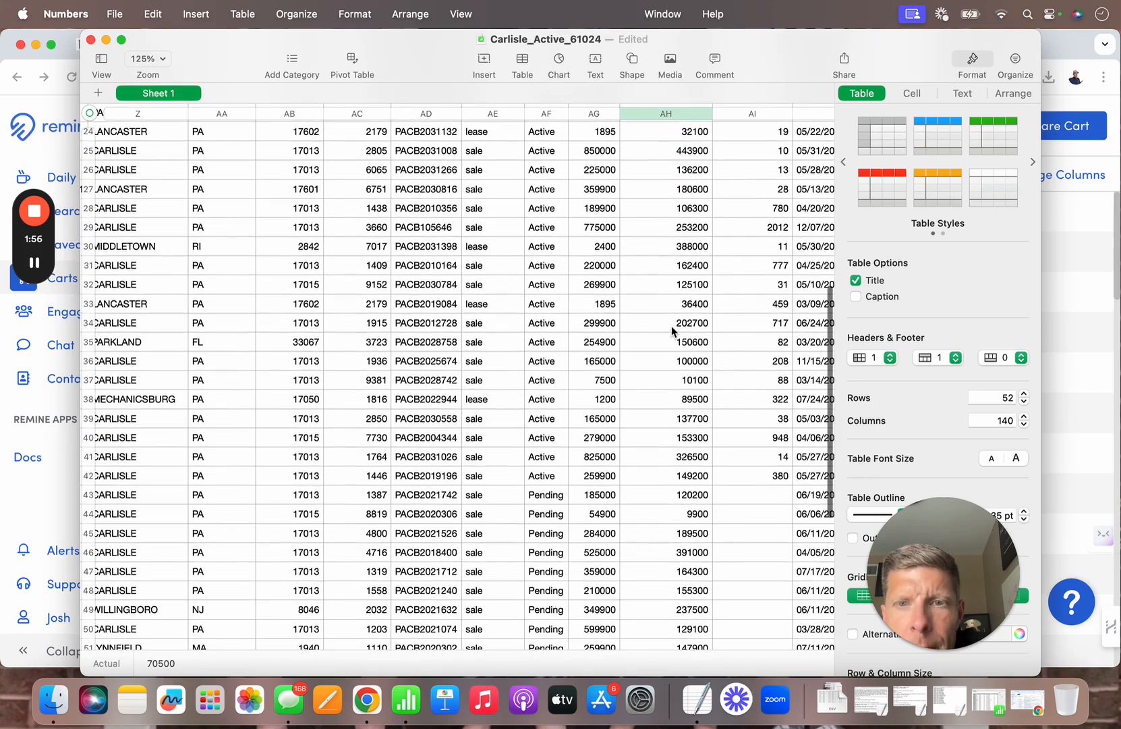
scroll(671, 329, up, 3)
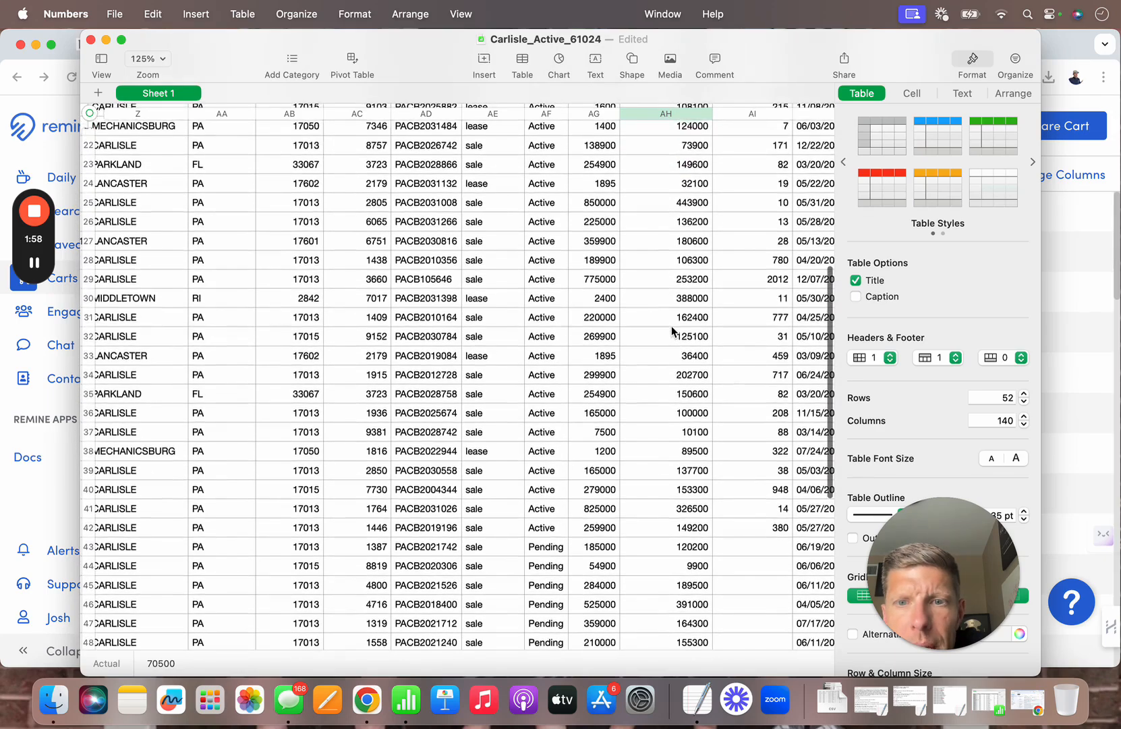
scroll(672, 330, up, 2)
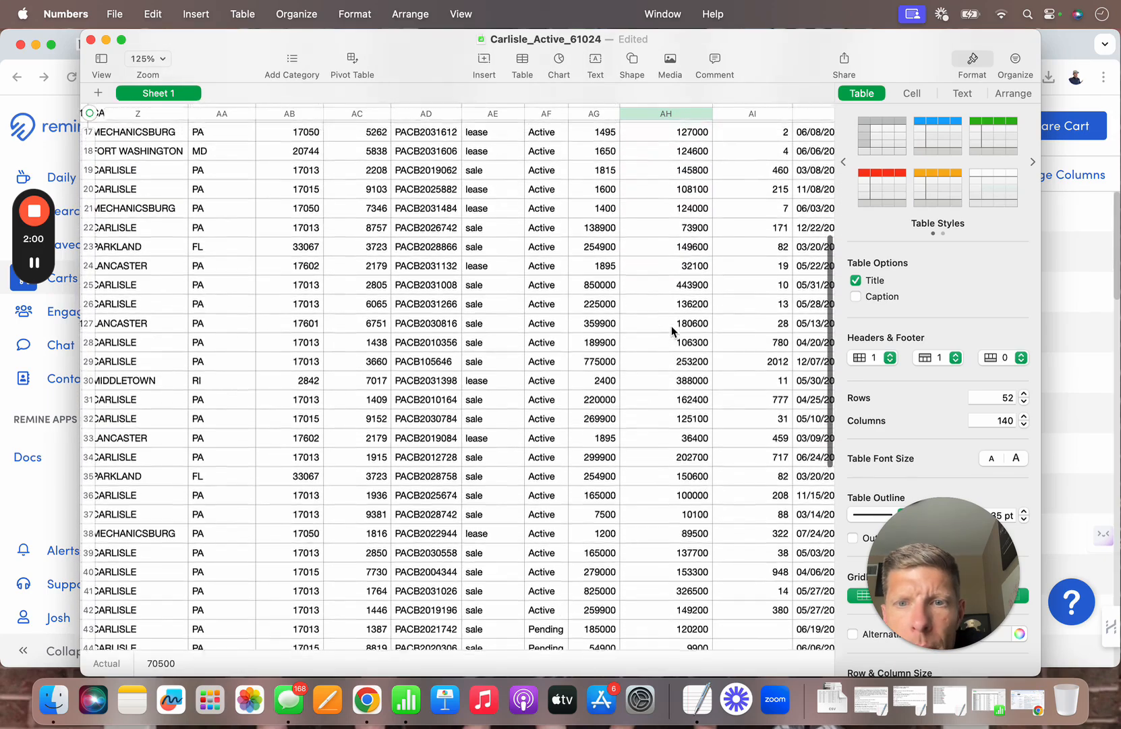
scroll(671, 329, up, 2)
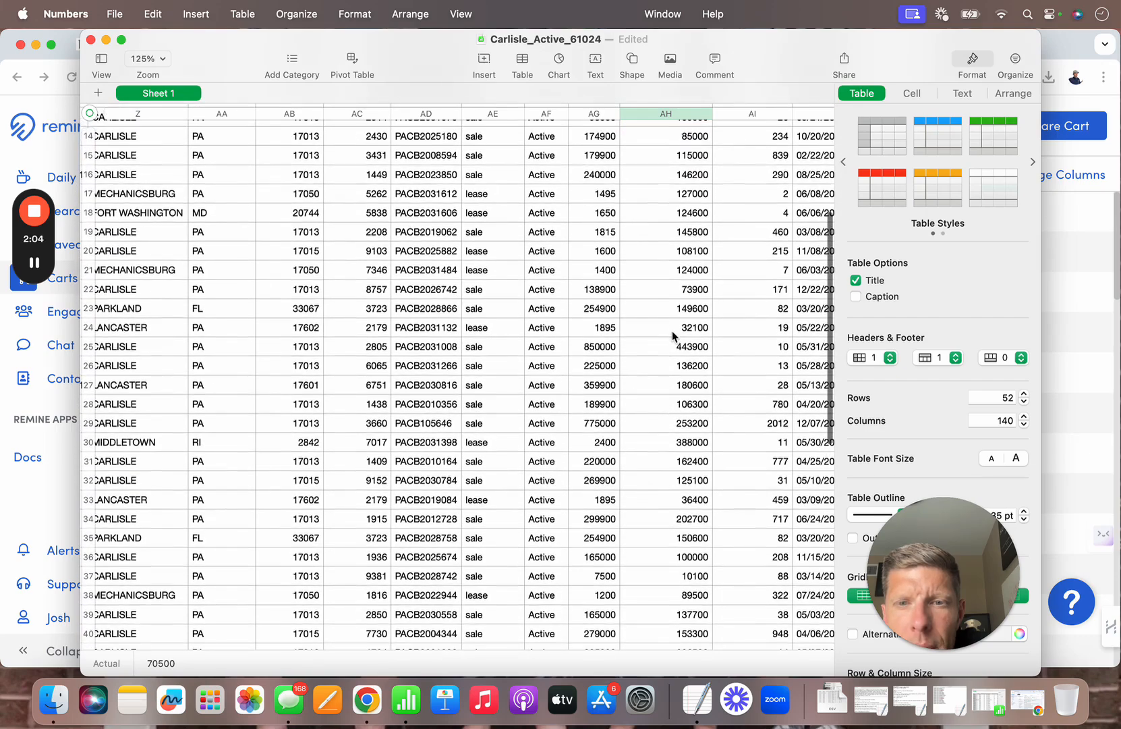
scroll(673, 335, up, 1)
scroll(672, 339, up, 3)
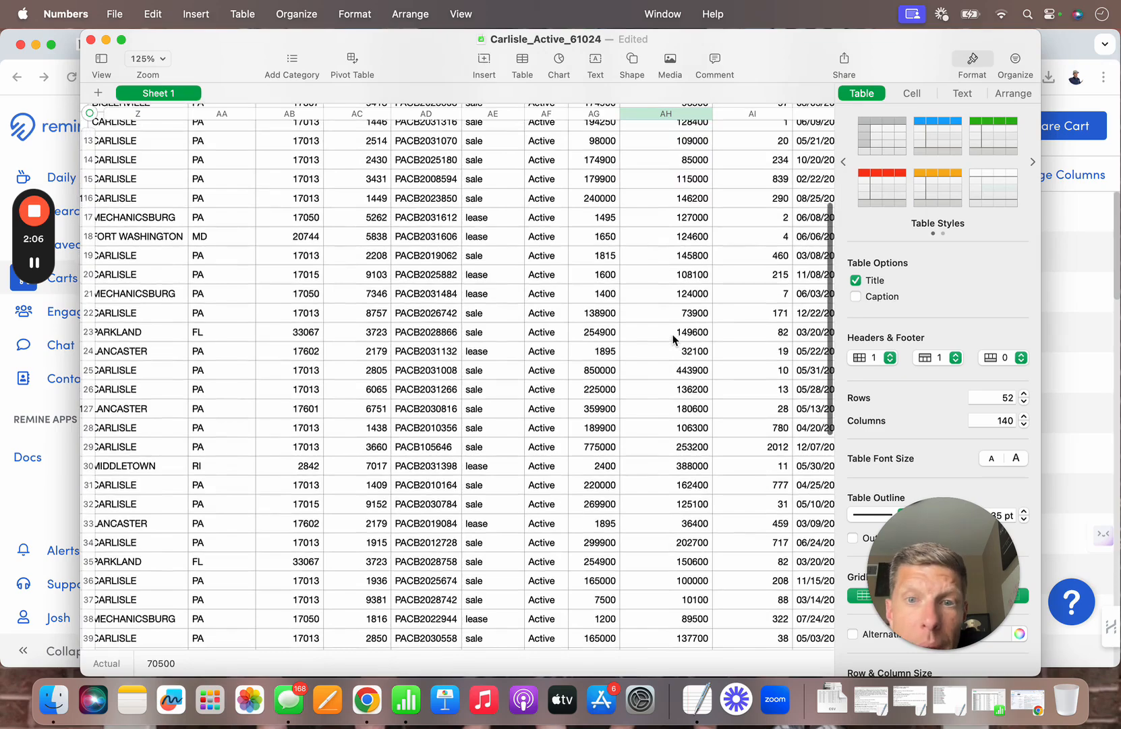
scroll(673, 340, up, 3)
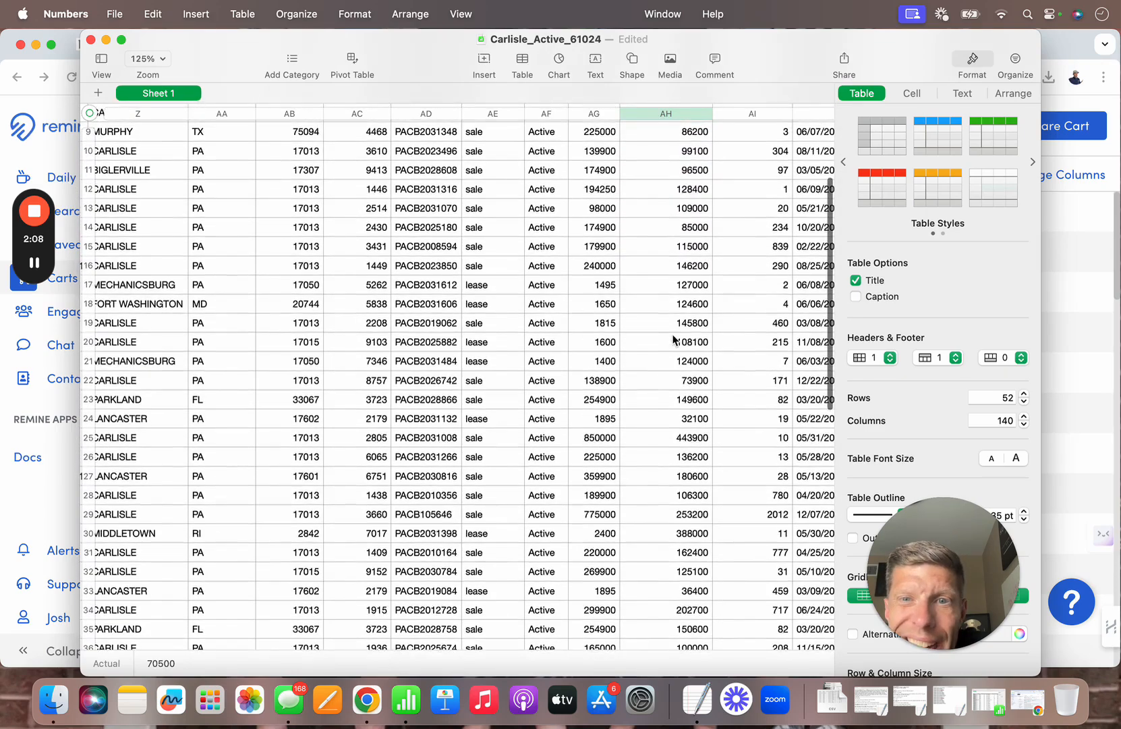
scroll(673, 339, up, 2)
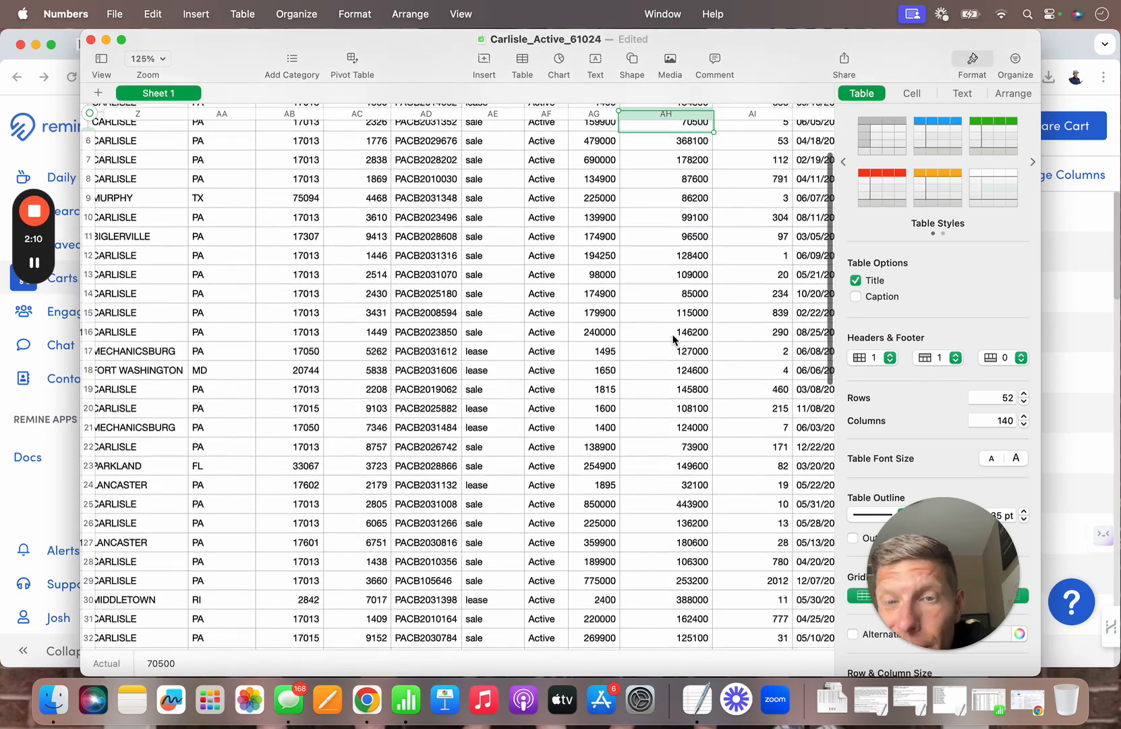
scroll(672, 339, up, 1)
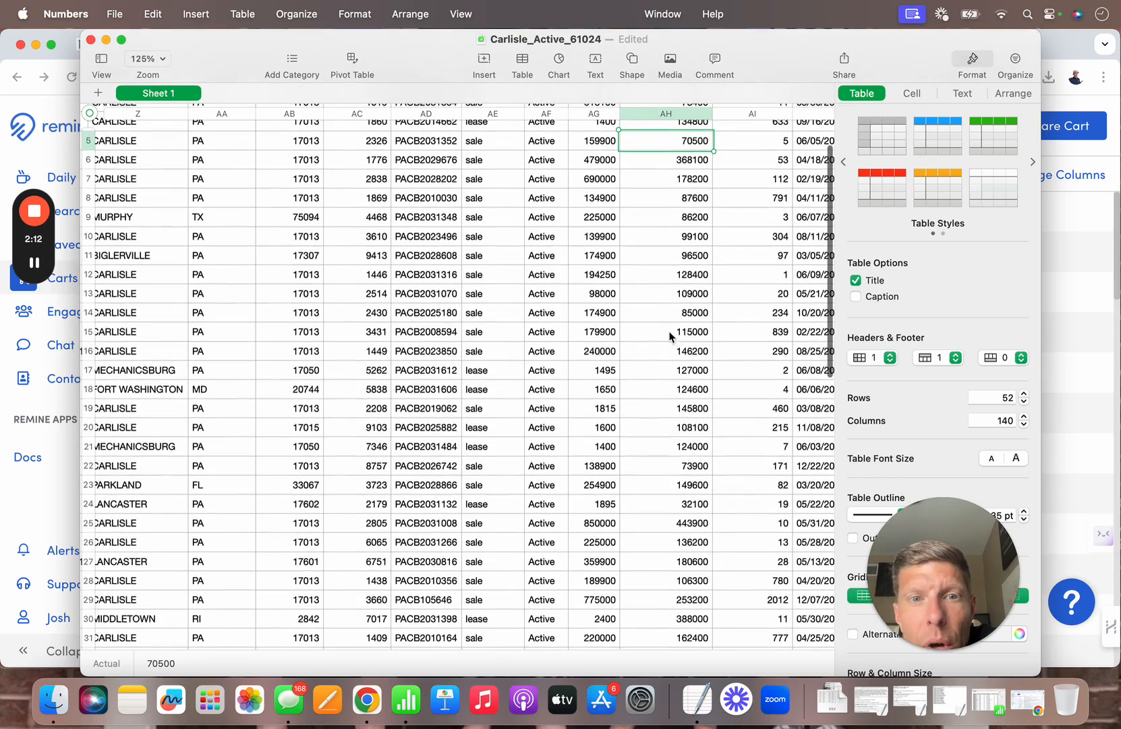
click(88, 293)
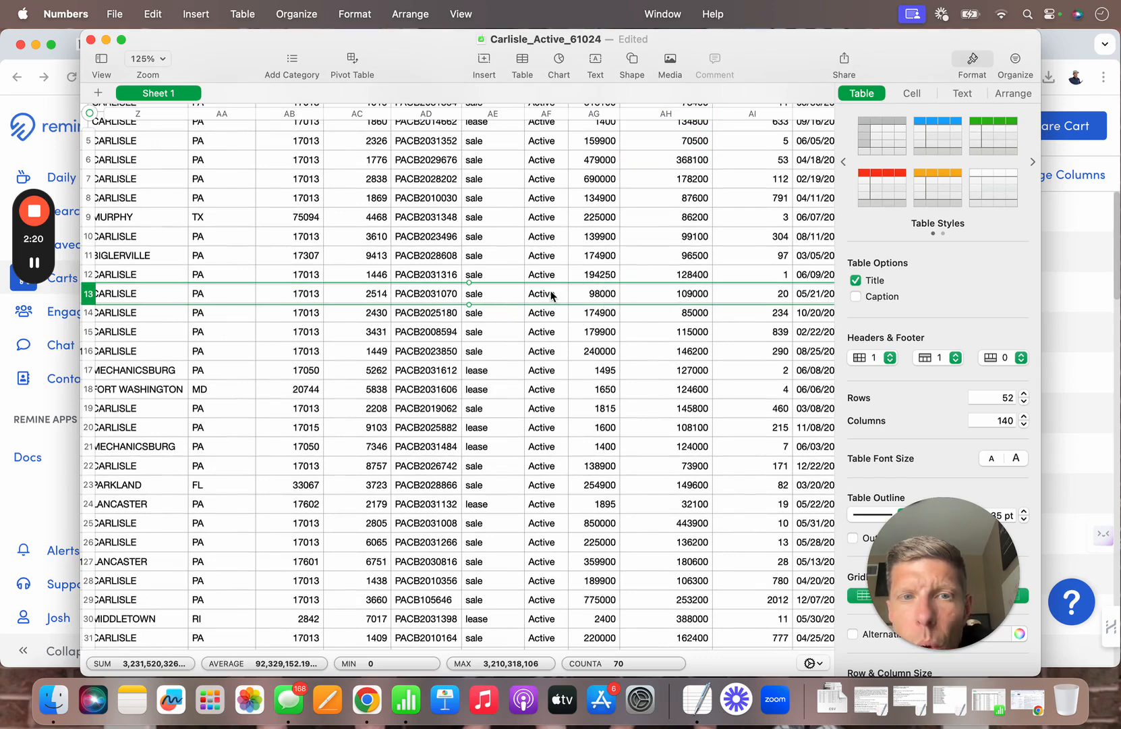
scroll(551, 295, left, 5)
scroll(551, 295, left, 5)
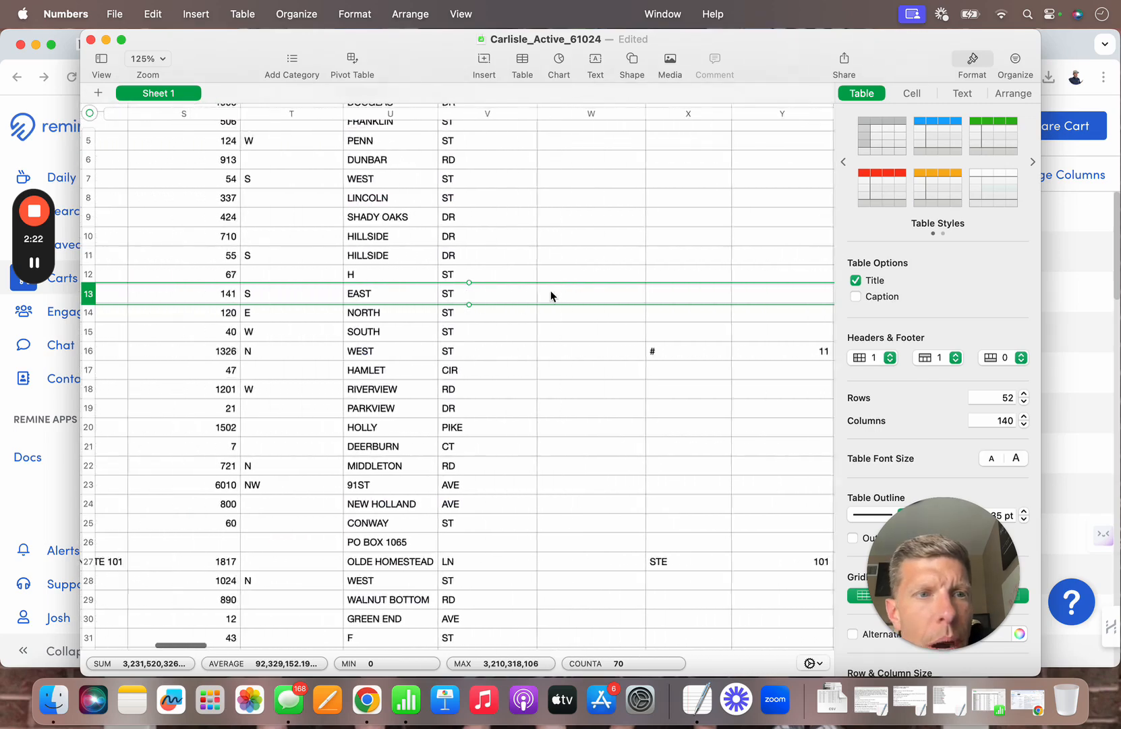
scroll(550, 295, left, 5)
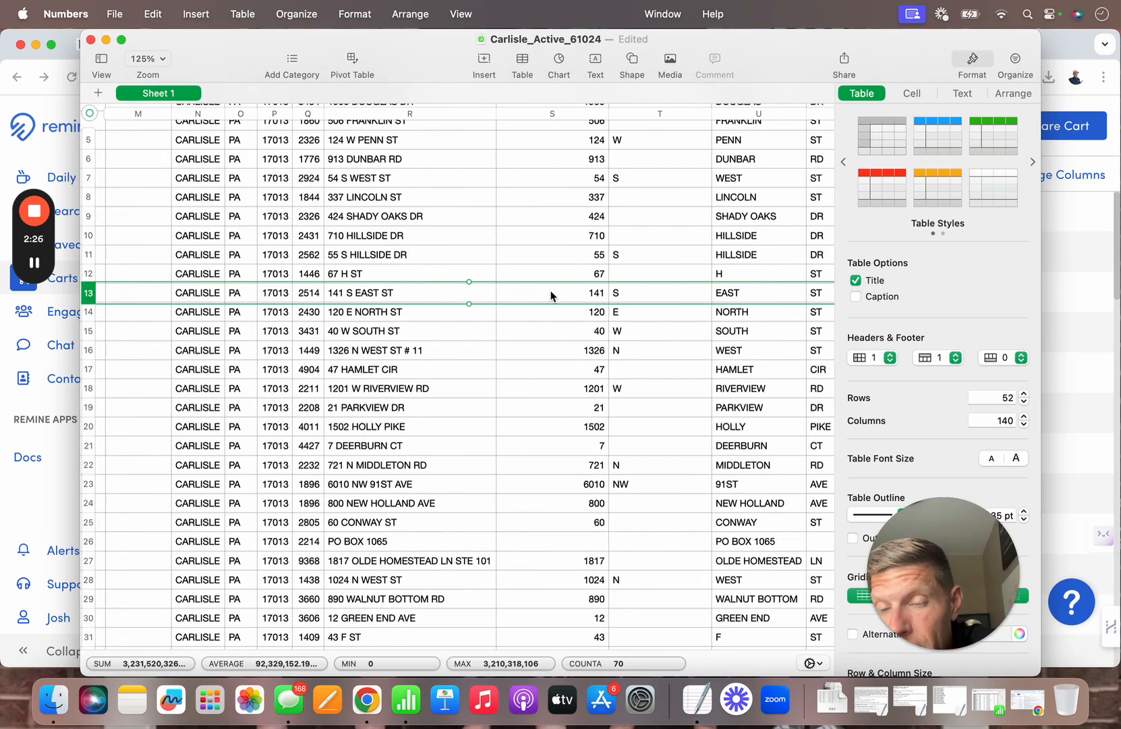
click(1091, 353)
Step: In Matrix quick search, look up the candidate's street address and open its active $98,000 listing
click(229, 46)
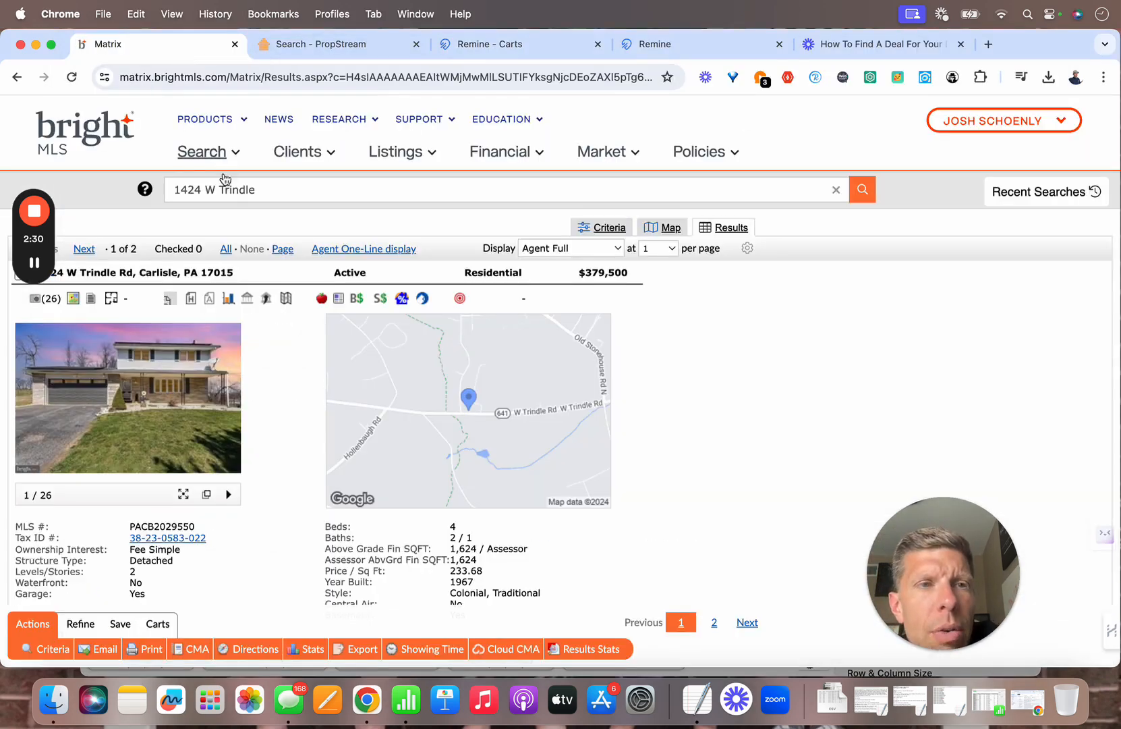
triple_click(234, 196)
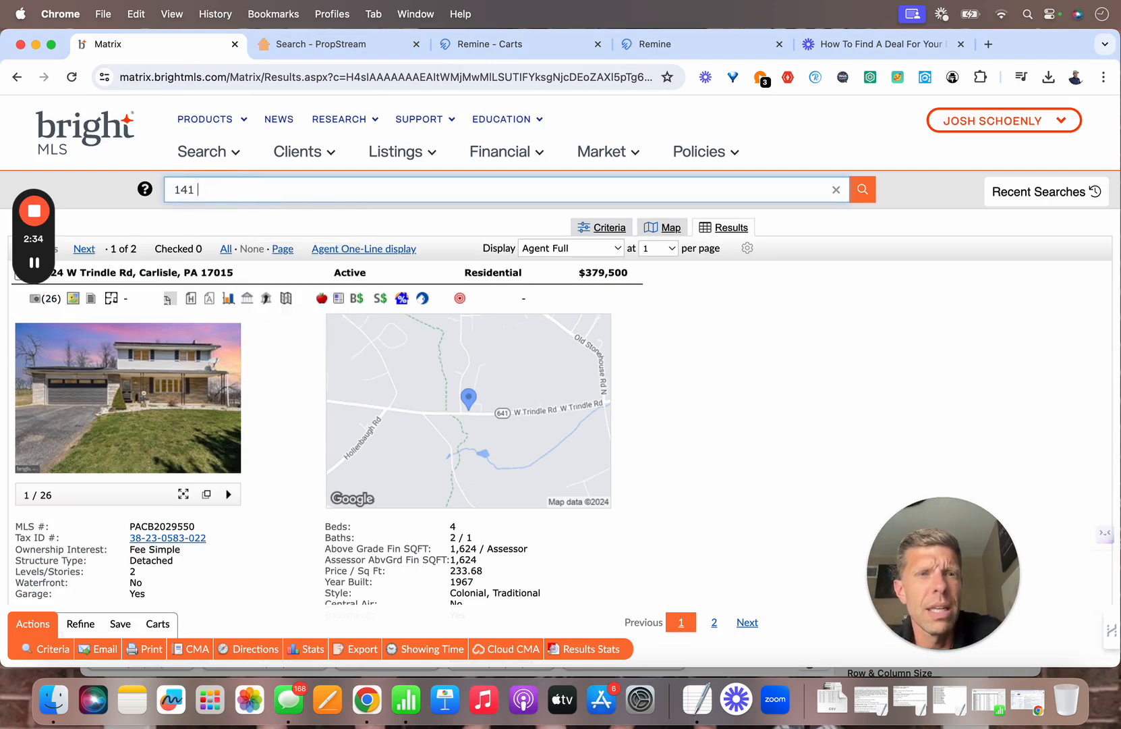
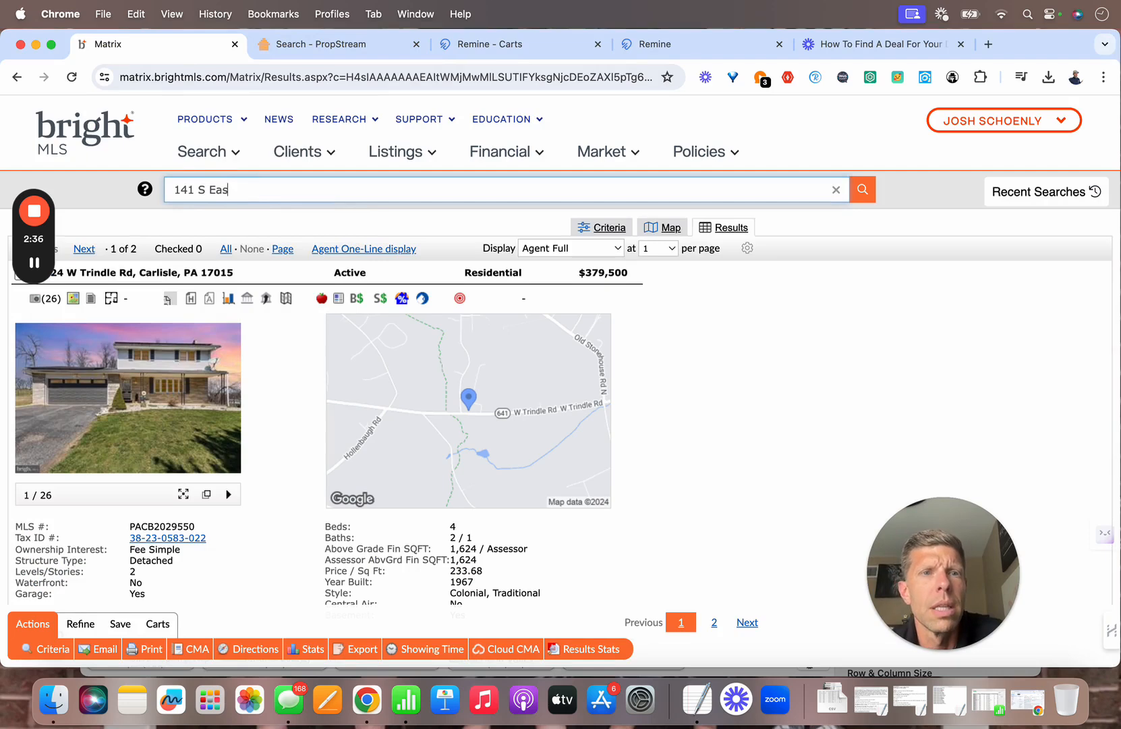
key(Return)
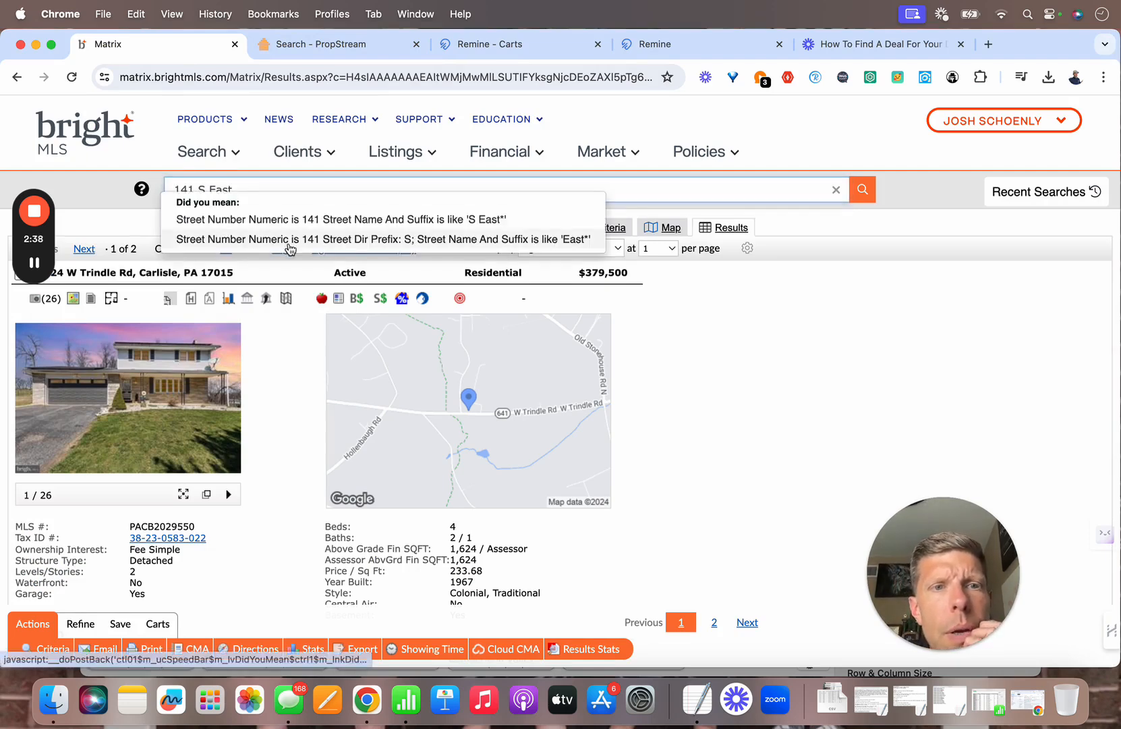
click(290, 245)
click(94, 302)
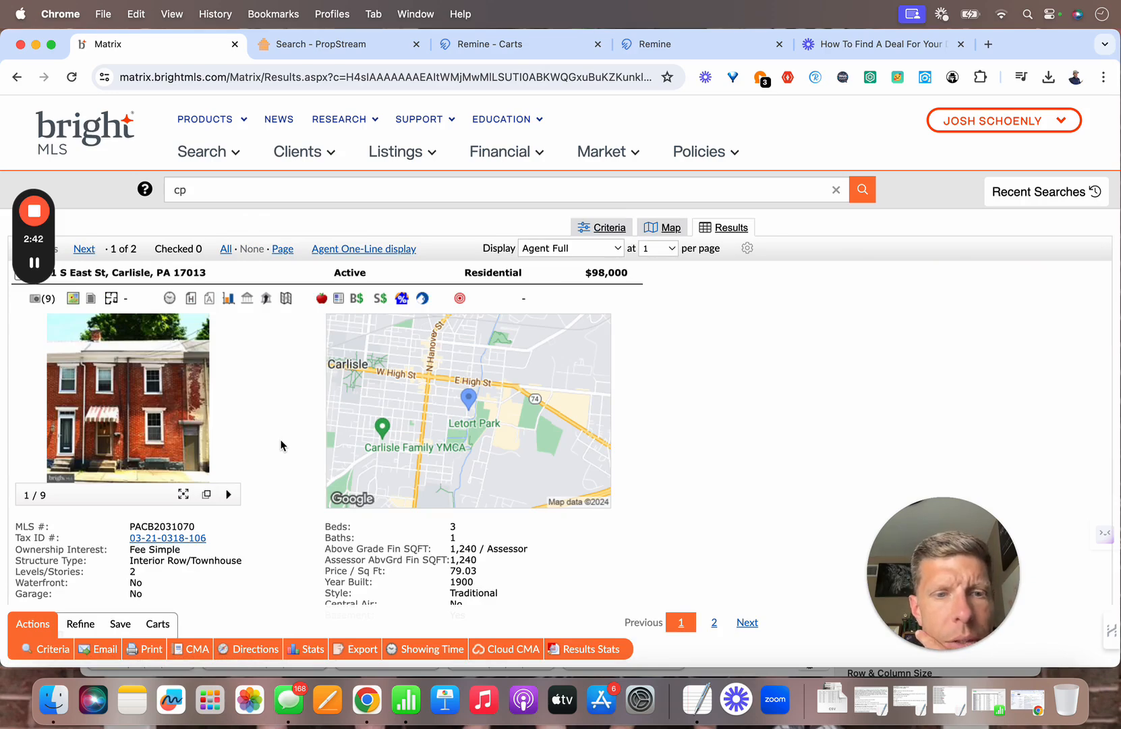
scroll(281, 445, down, 5)
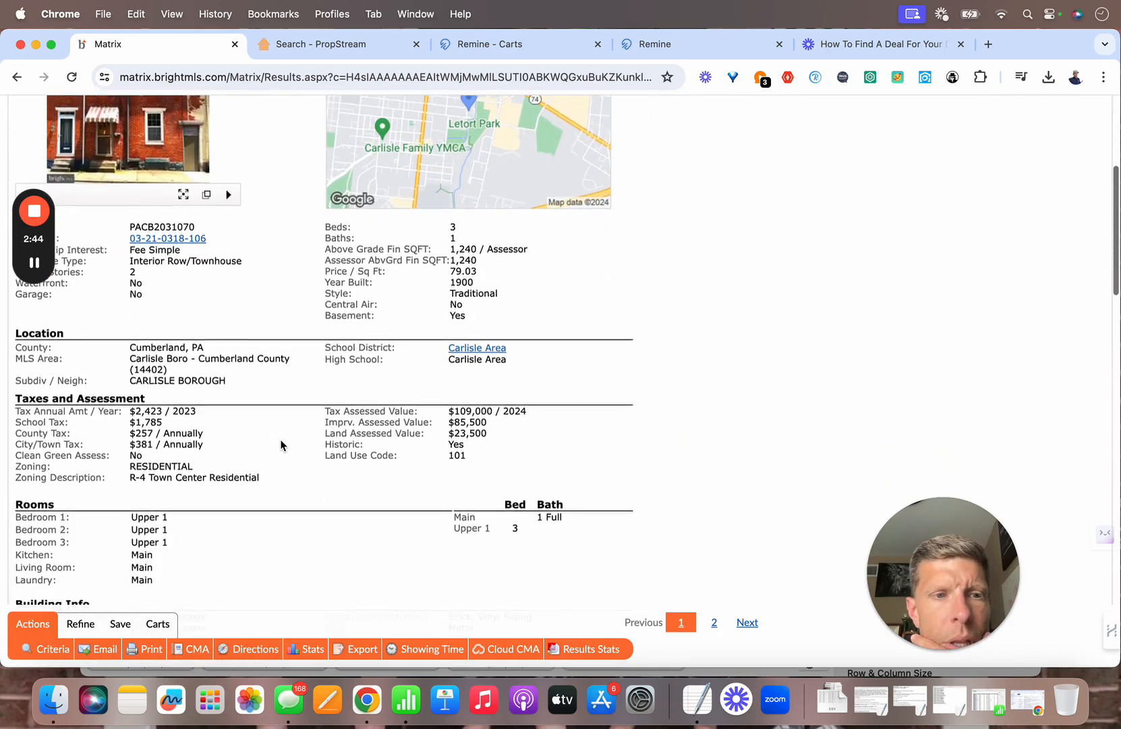
scroll(280, 445, down, 8)
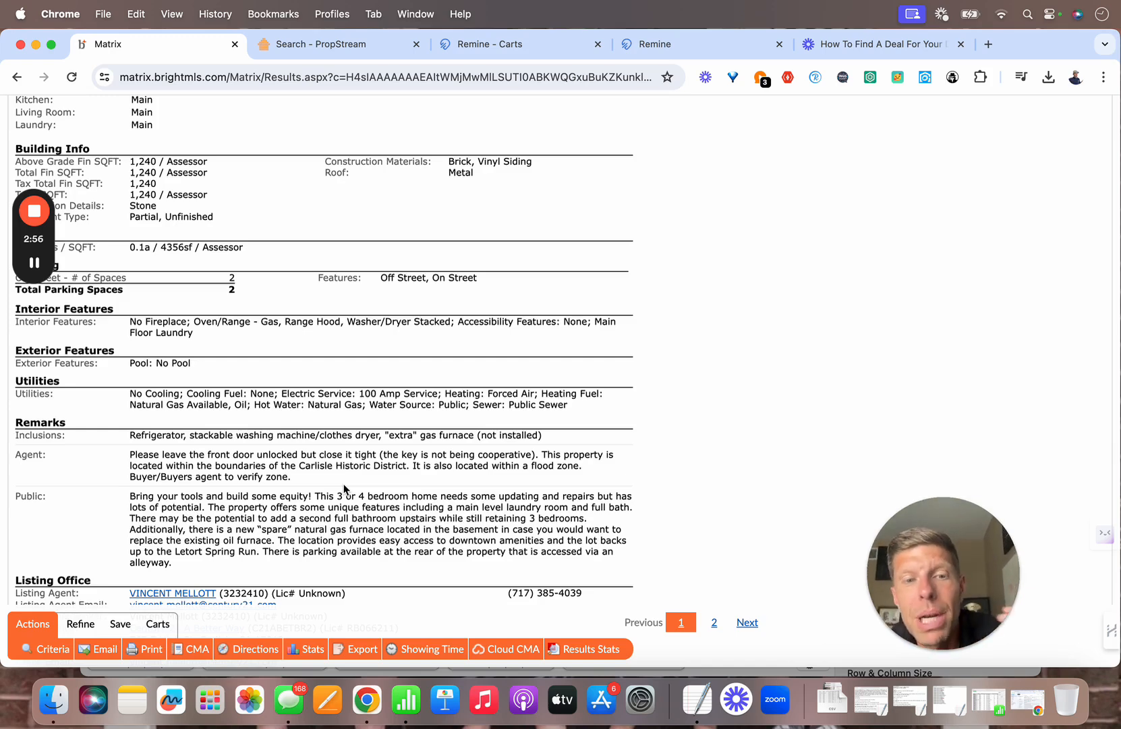
scroll(344, 489, down, 2)
scroll(344, 488, down, 1)
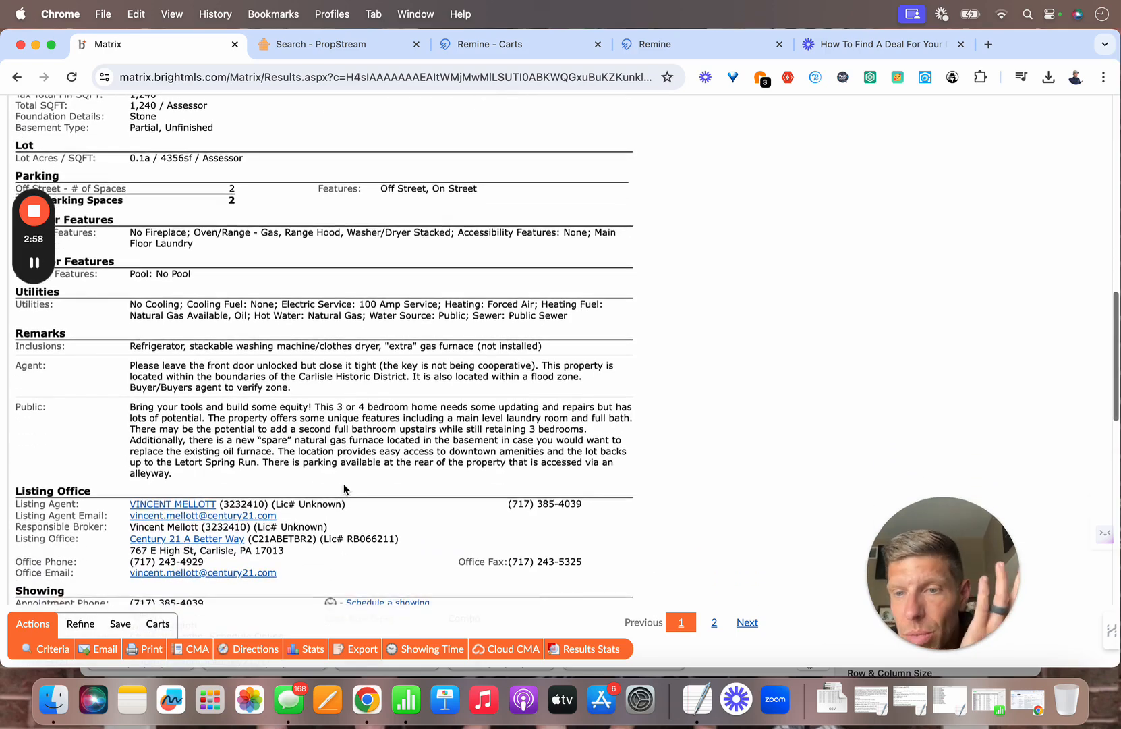
scroll(344, 488, down, 8)
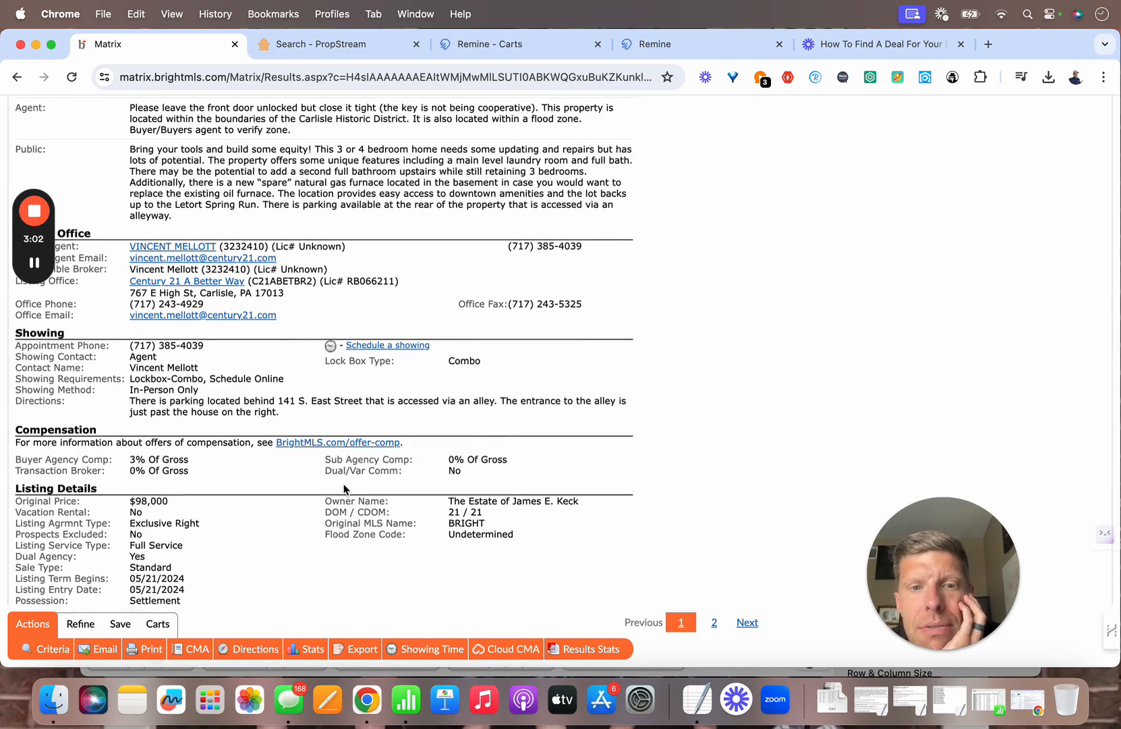
scroll(344, 488, down, 1)
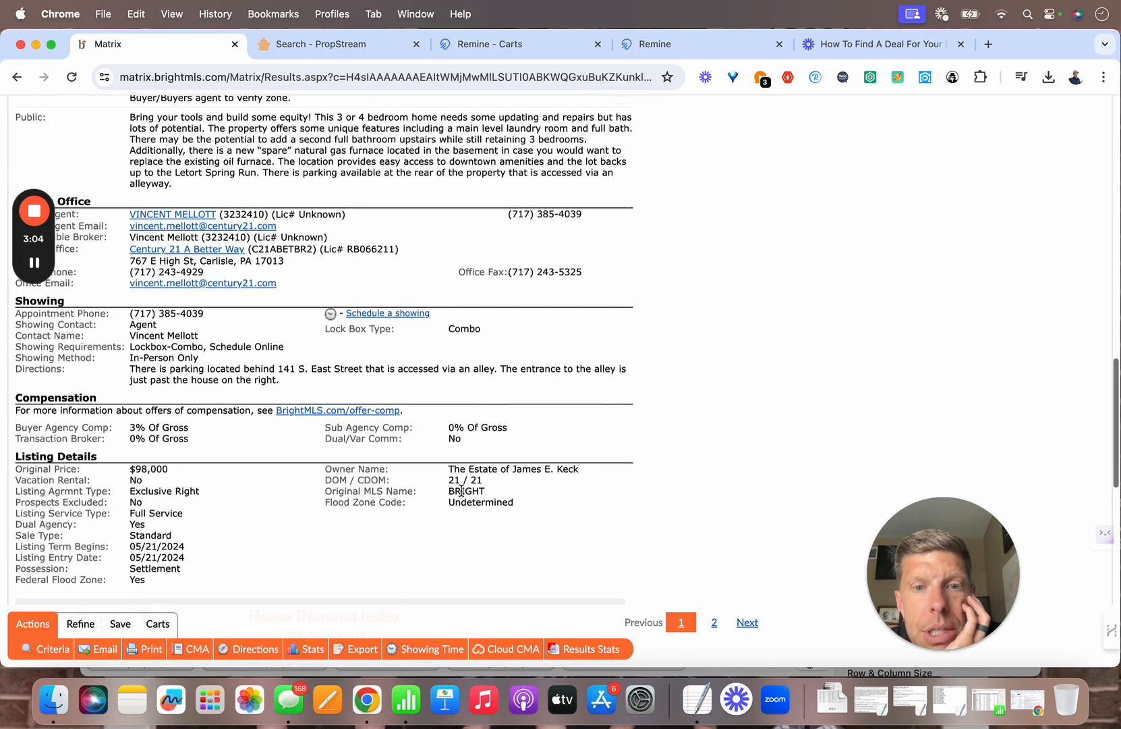
triple_click(509, 466)
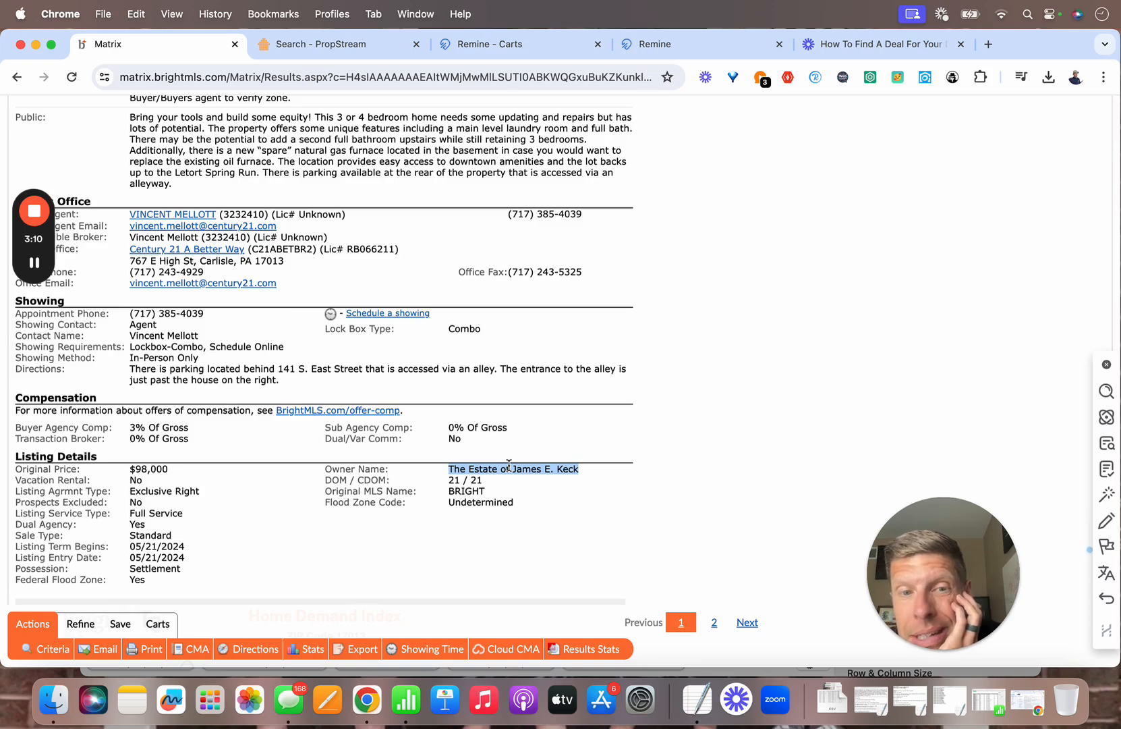
scroll(405, 490, down, 2)
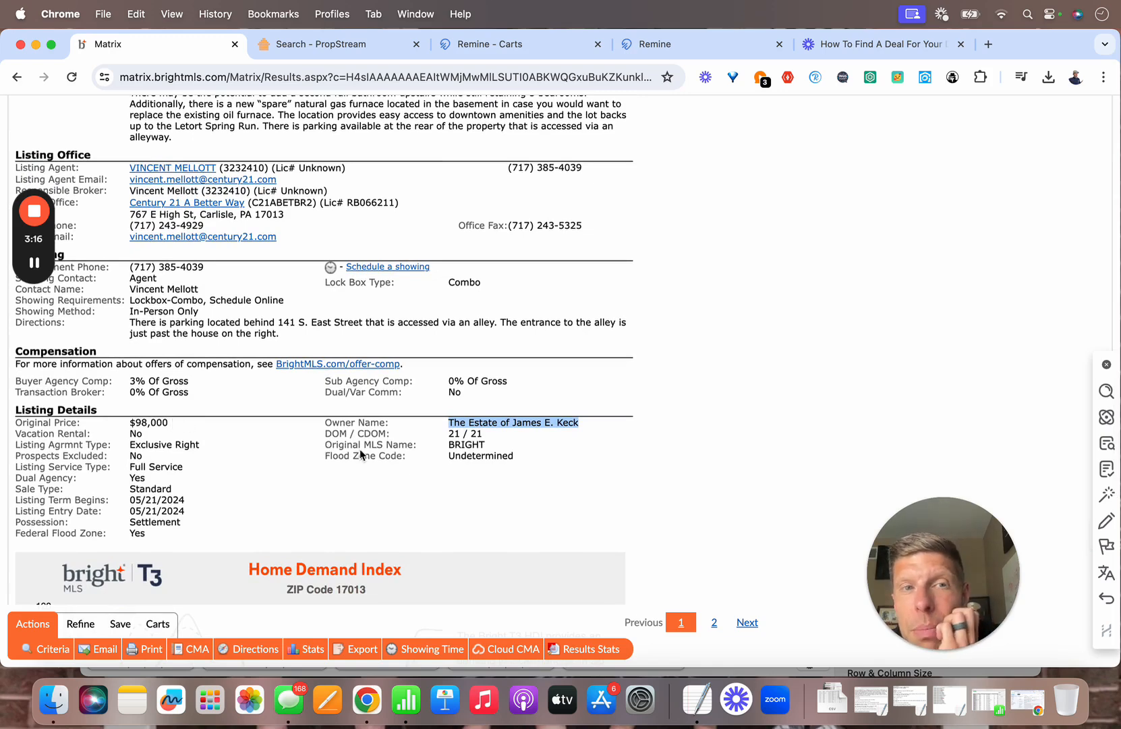
scroll(361, 454, up, 8)
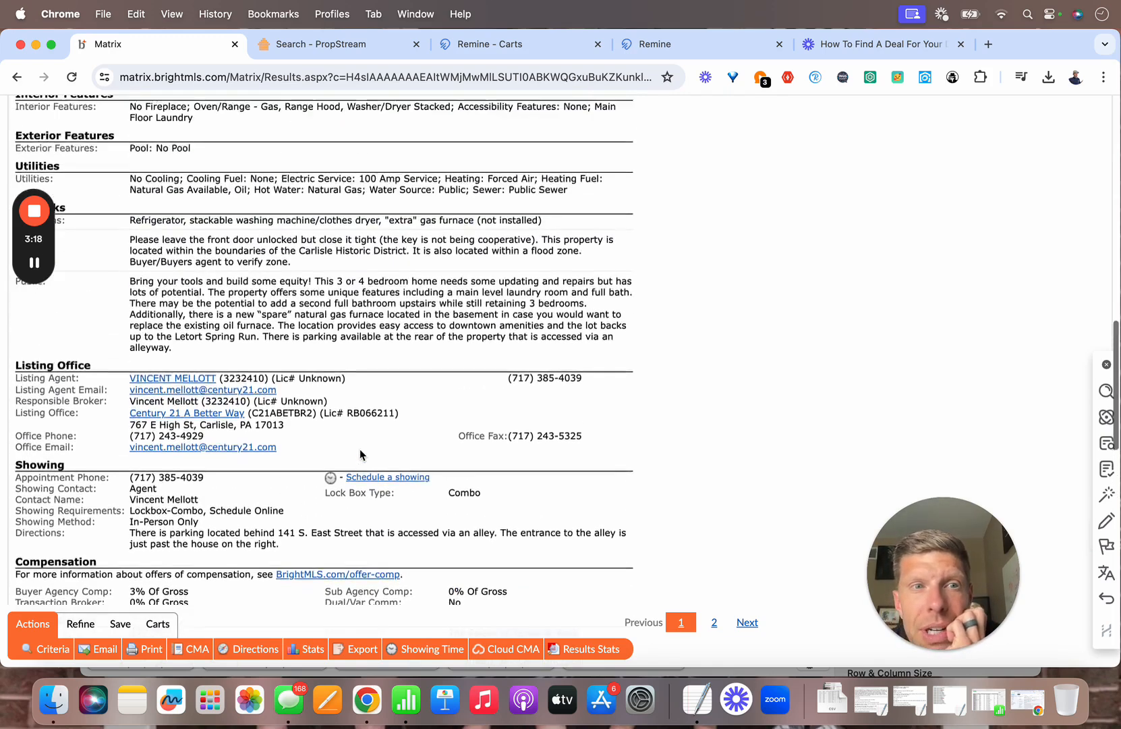